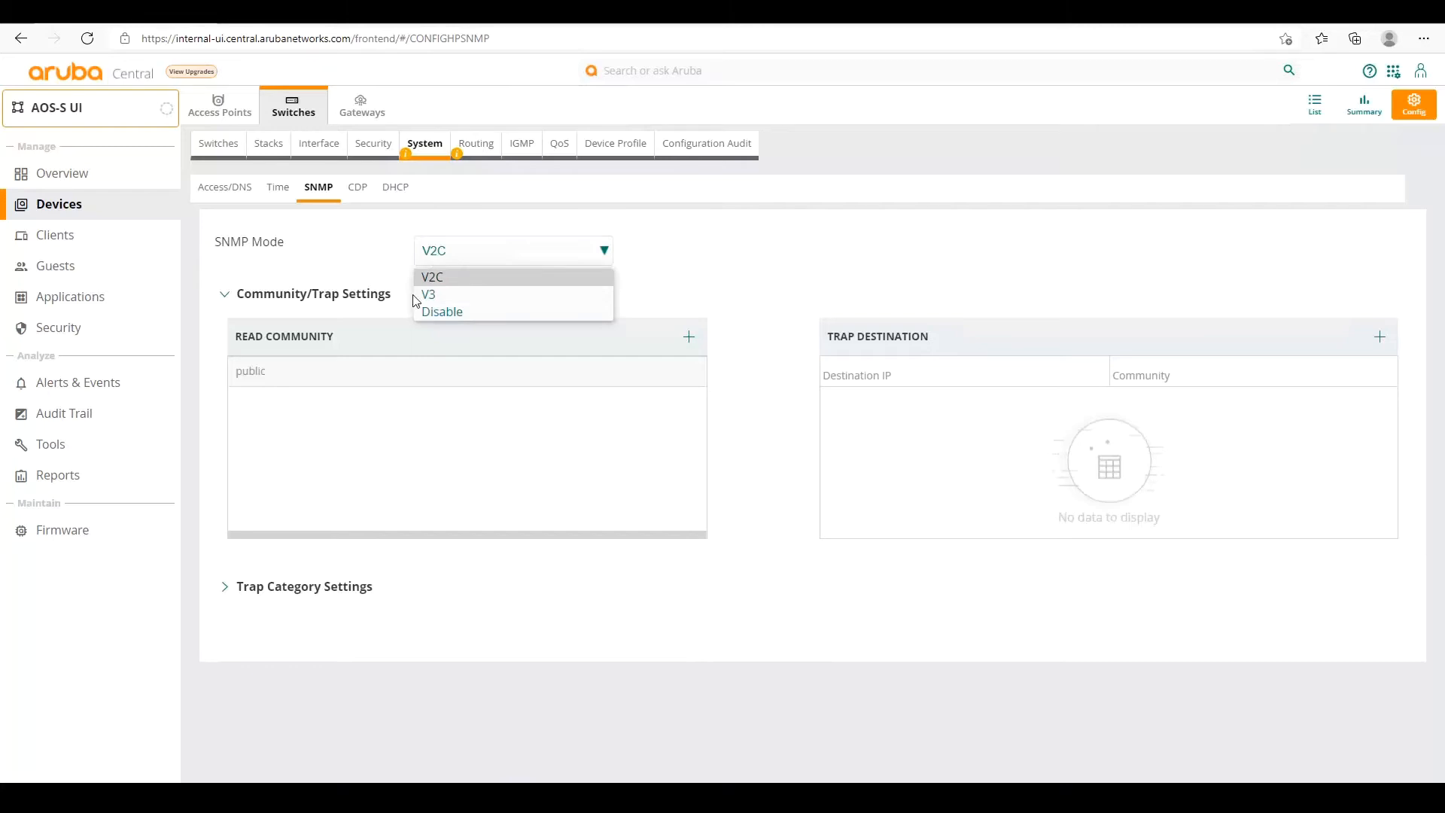
# Examine the V2C community and trap destination entry forms and the list of trap categories.
pyautogui.click(370, 268)
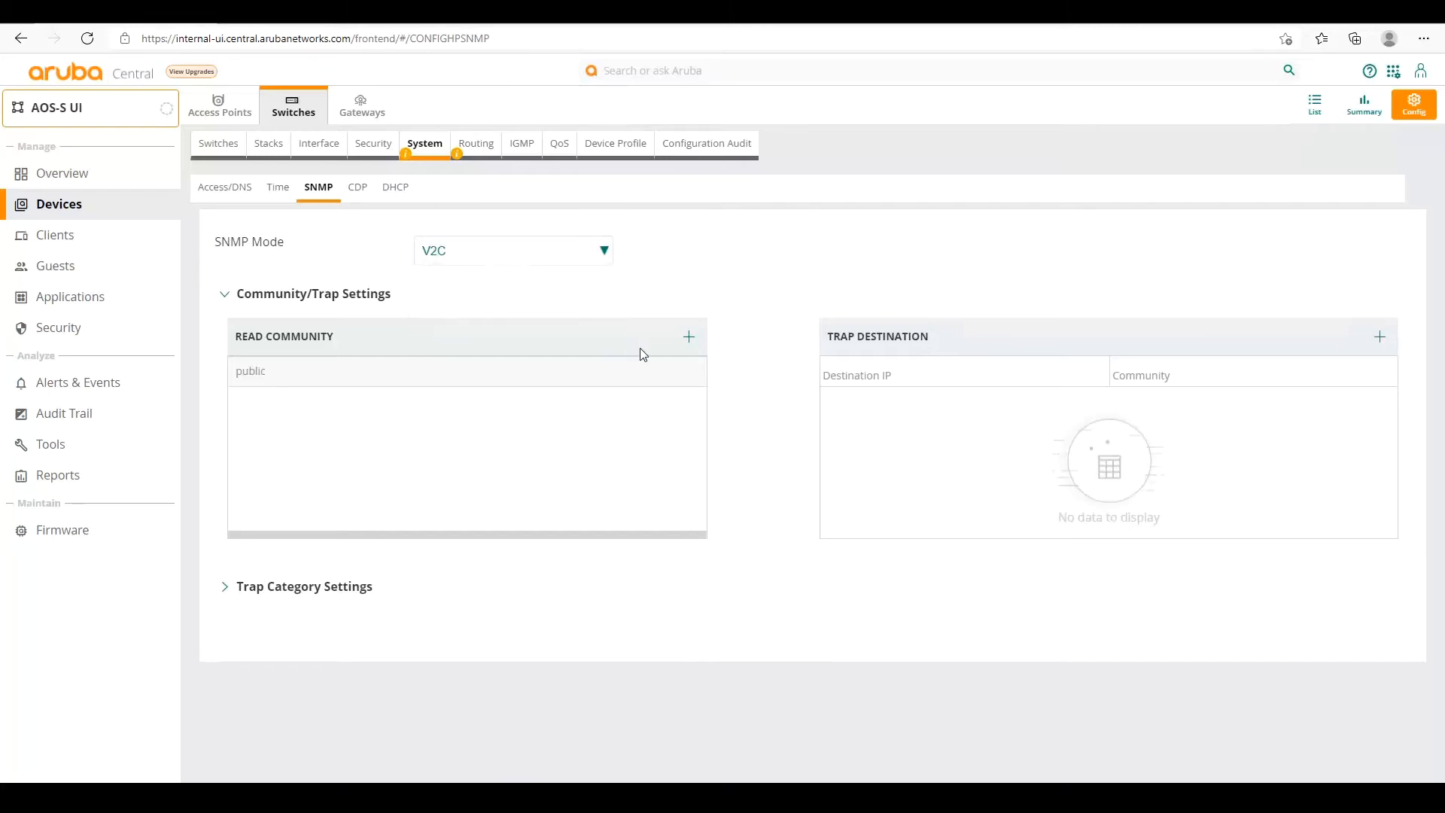
pyautogui.click(688, 337)
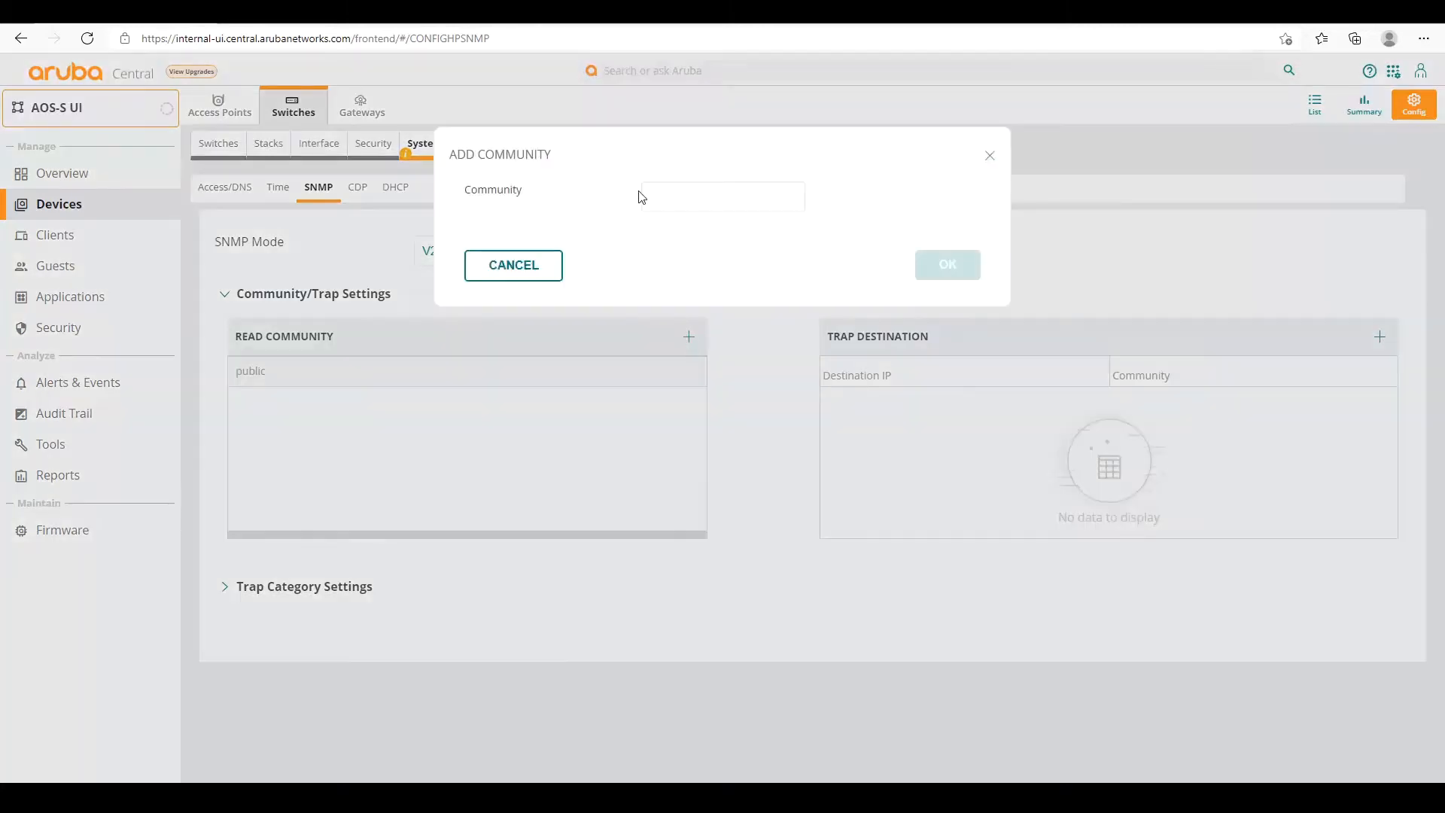
pyautogui.click(662, 198)
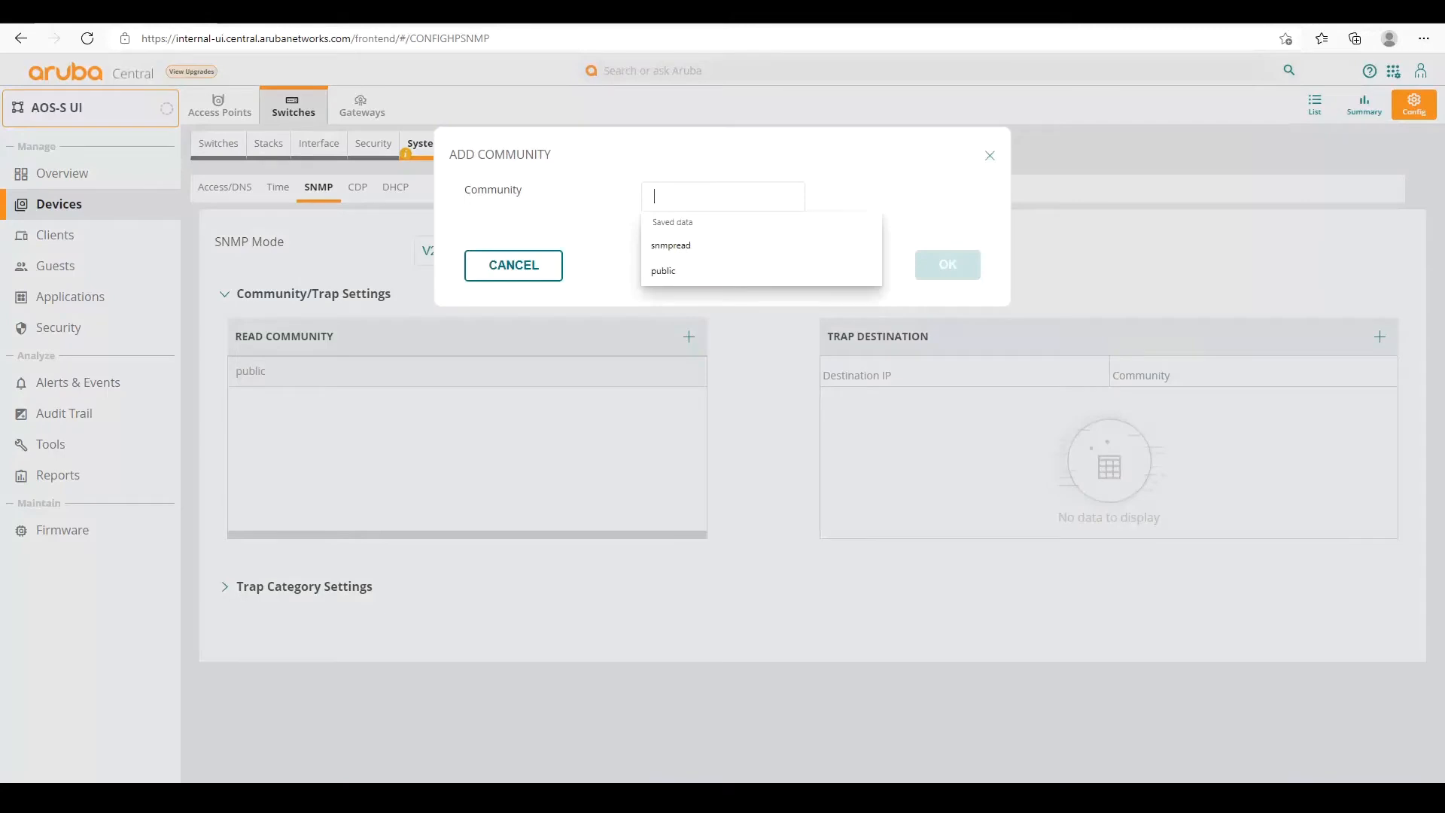
pyautogui.click(989, 156)
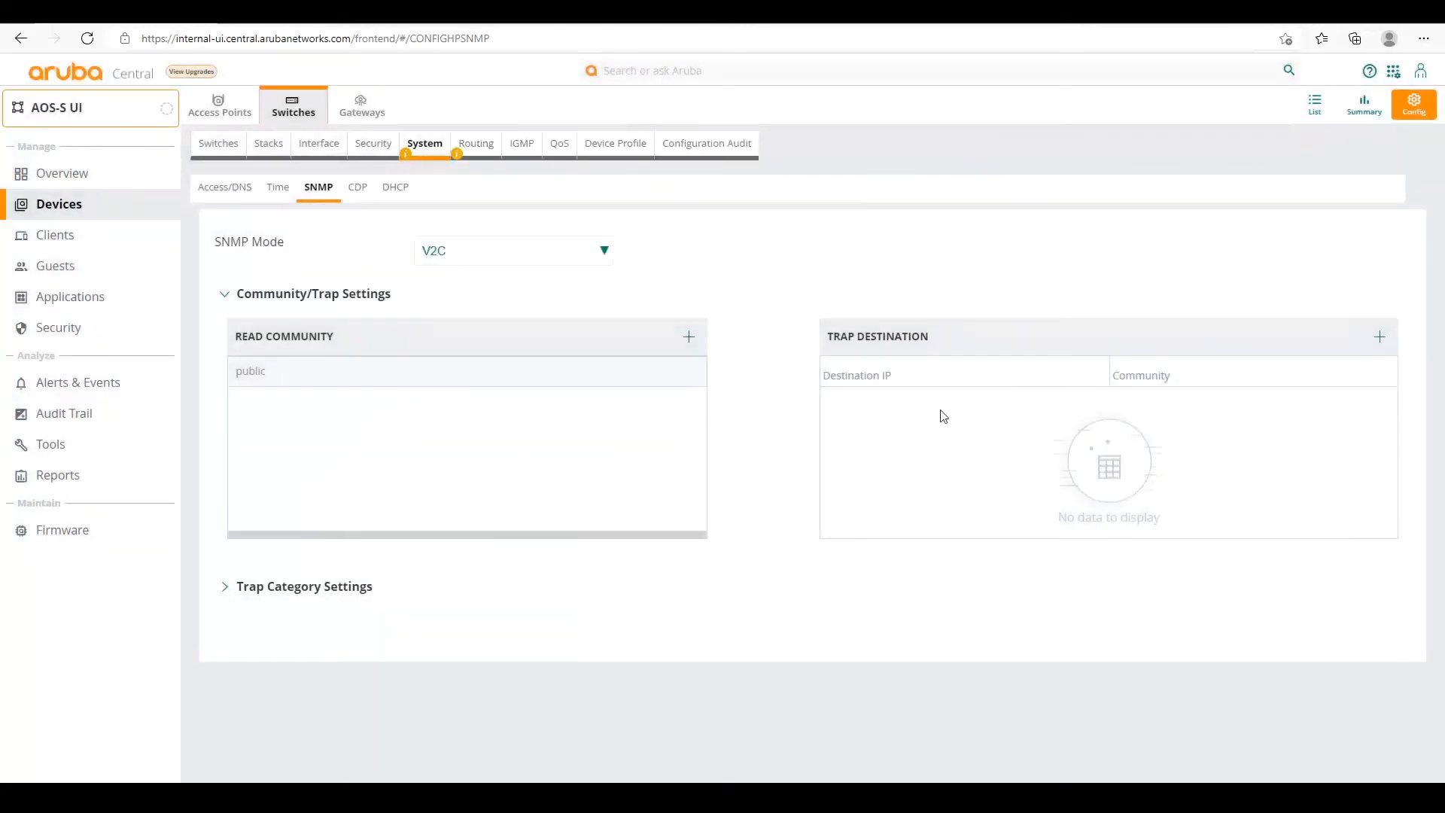
pyautogui.click(1381, 338)
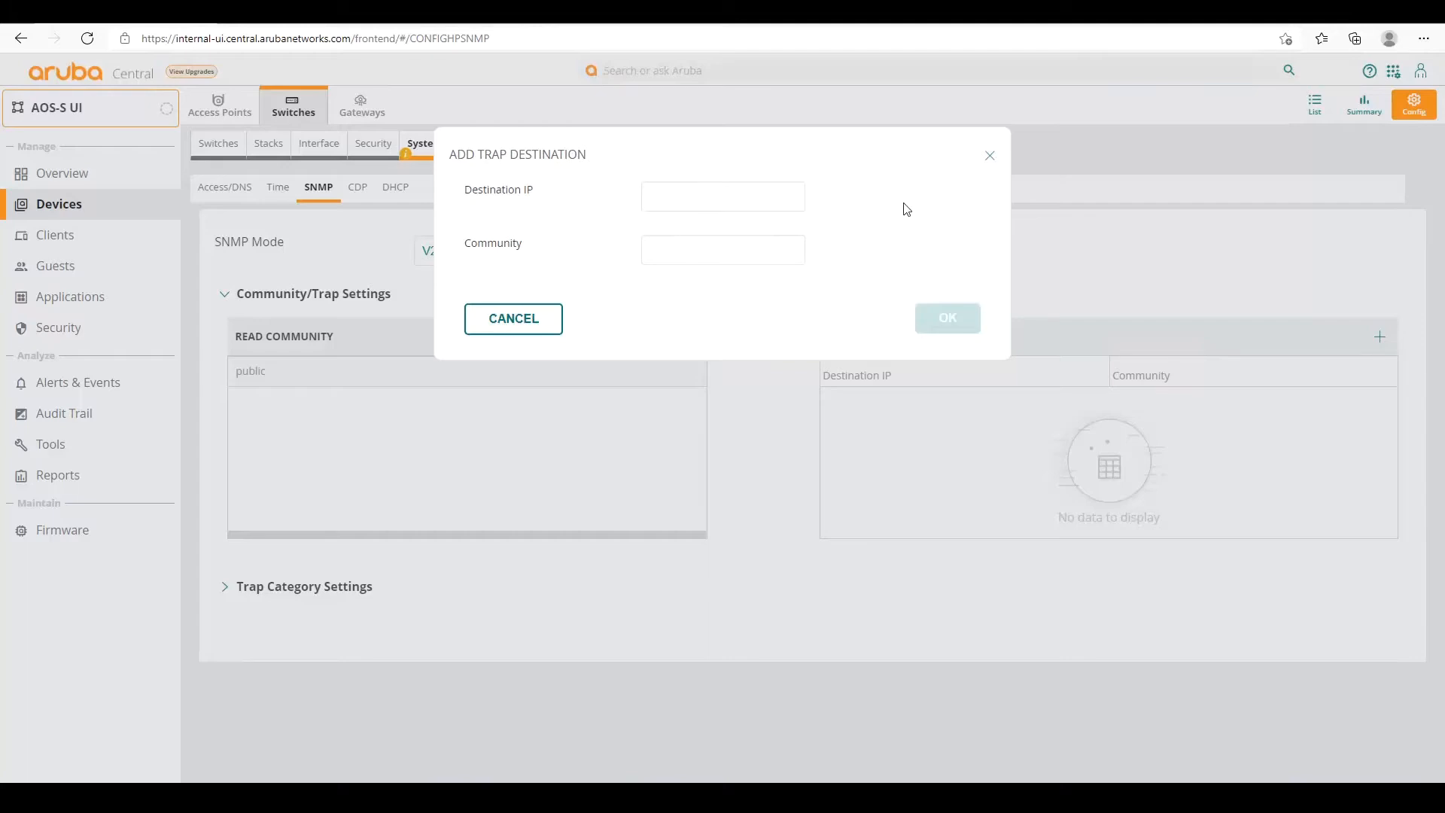
pyautogui.click(990, 158)
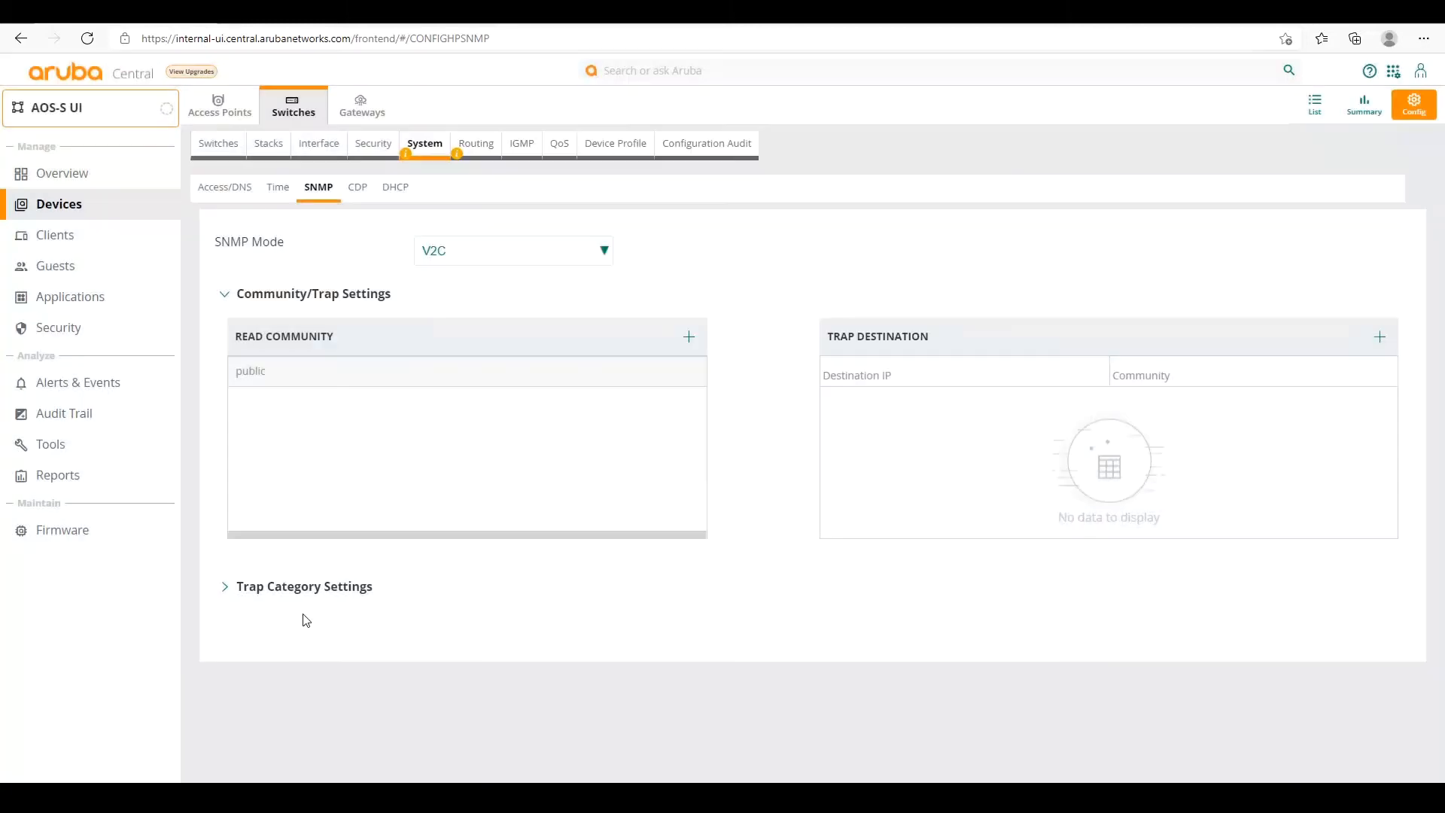
pyautogui.click(227, 589)
pyautogui.scroll(-5, 332, 505)
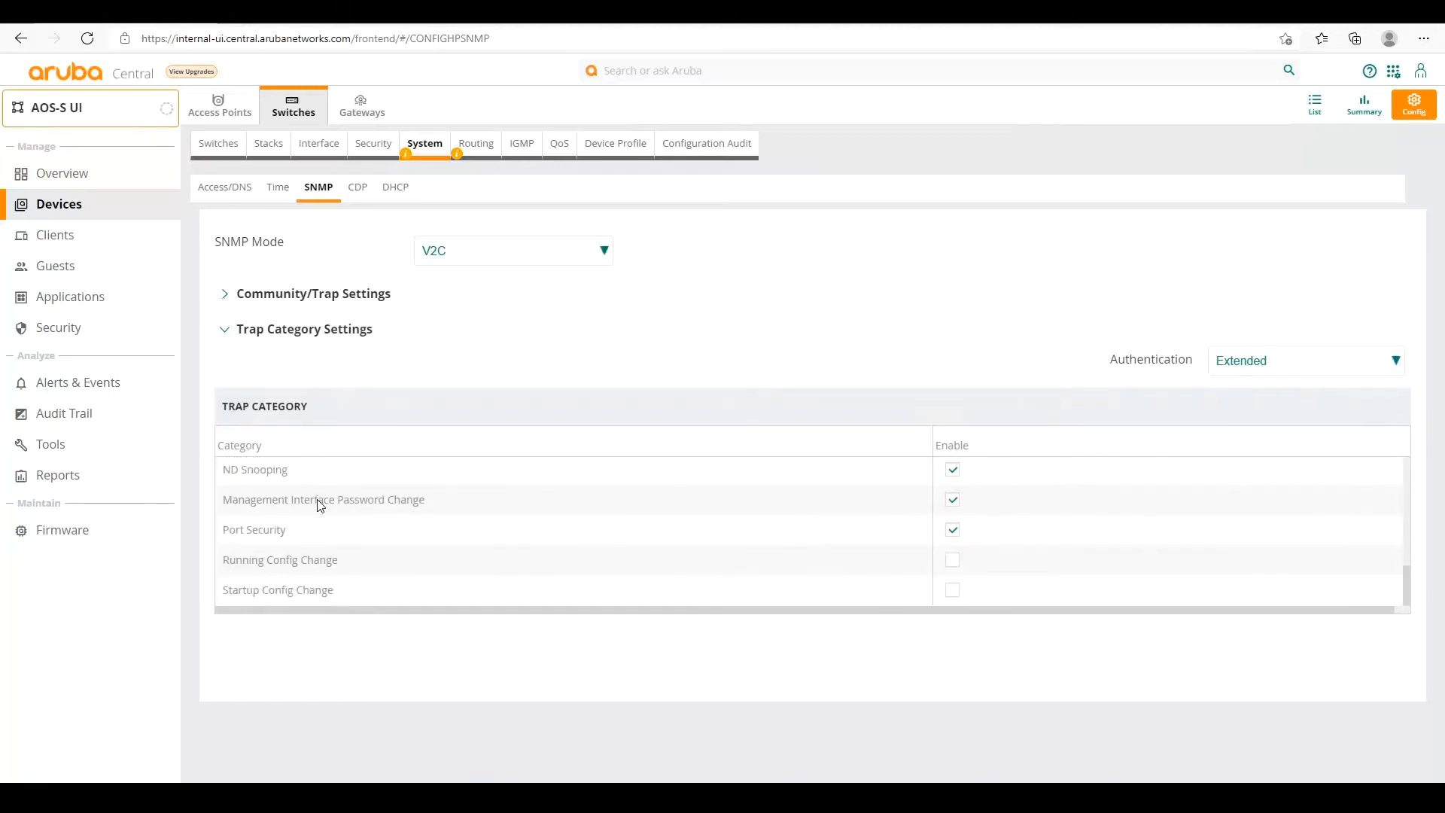
pyautogui.scroll(5, 315, 539)
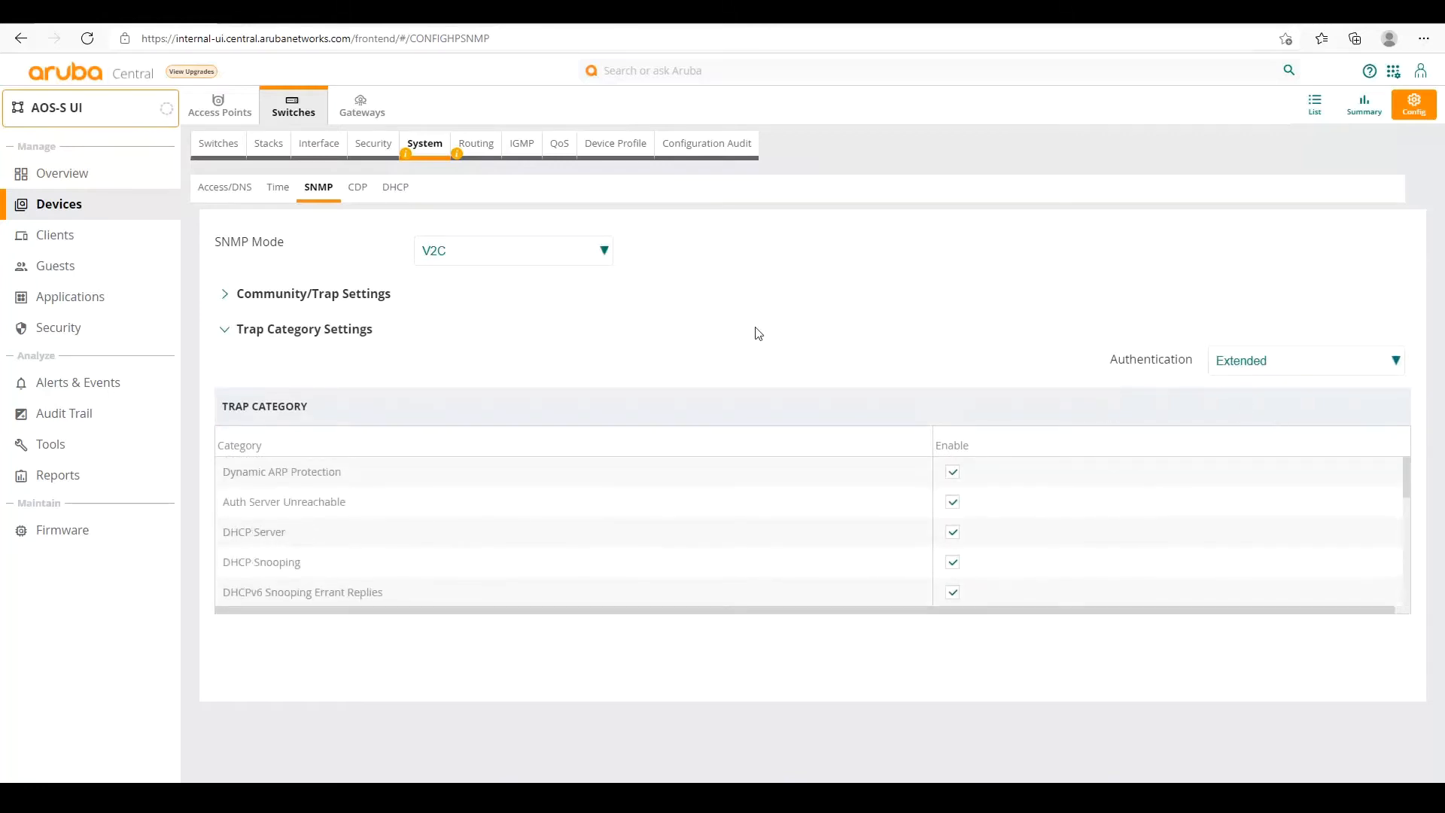
# Switch the SNMP mode to V3 and confirm removal of the current SNMP configuration with REMOVE.
pyautogui.click(472, 253)
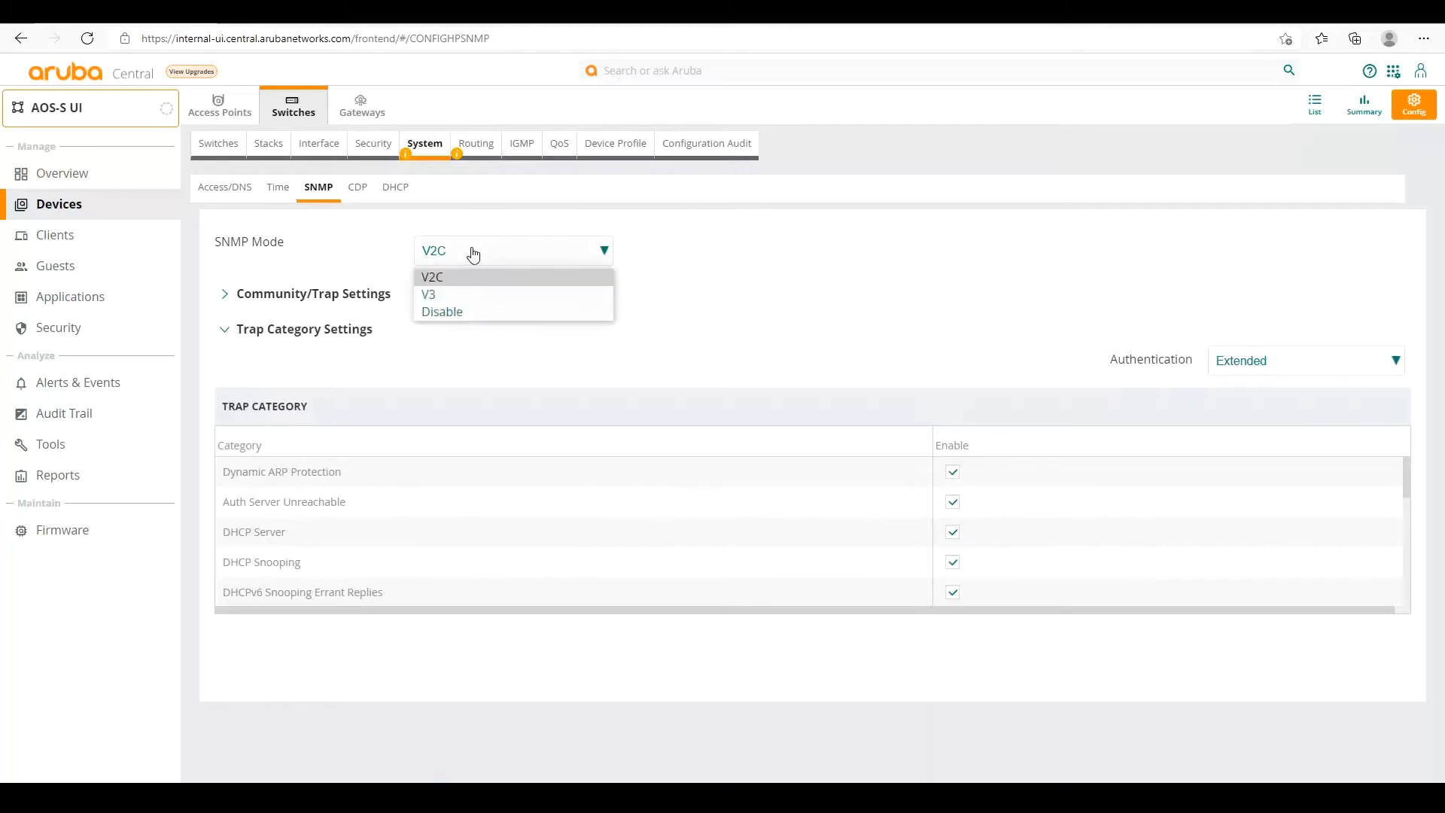
pyautogui.click(450, 294)
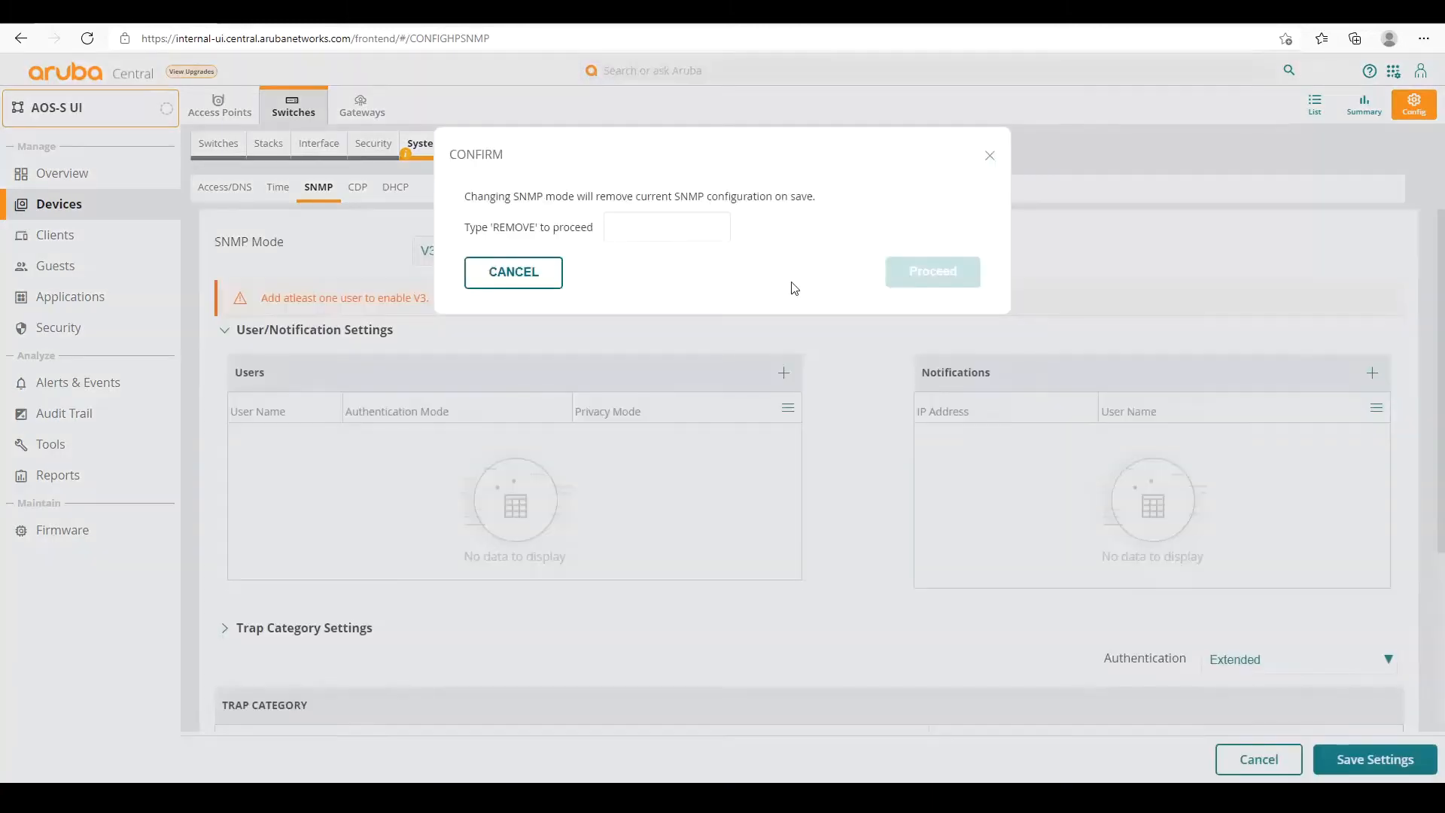
pyautogui.click(694, 228)
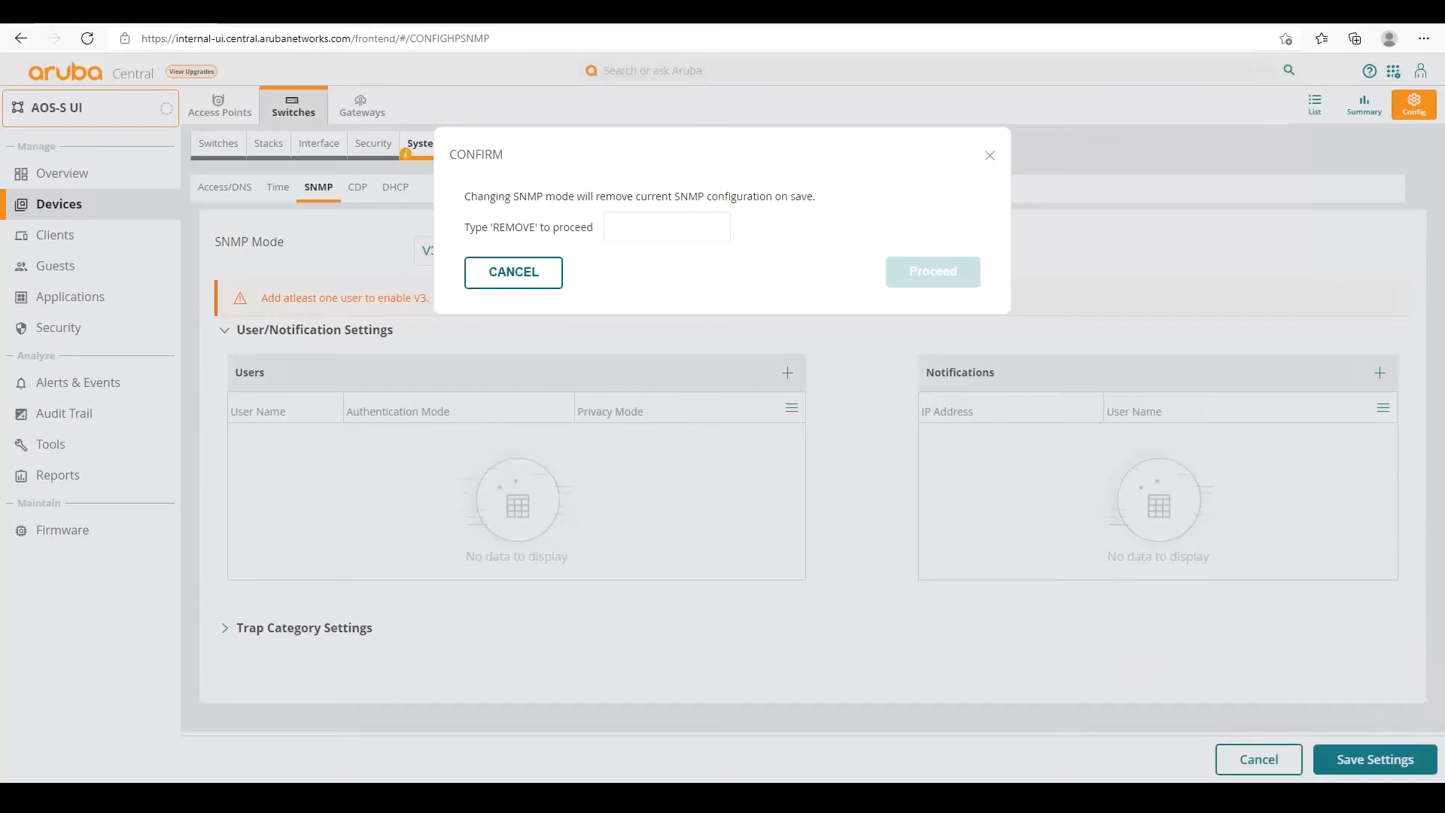
pyautogui.write('REMOVE')
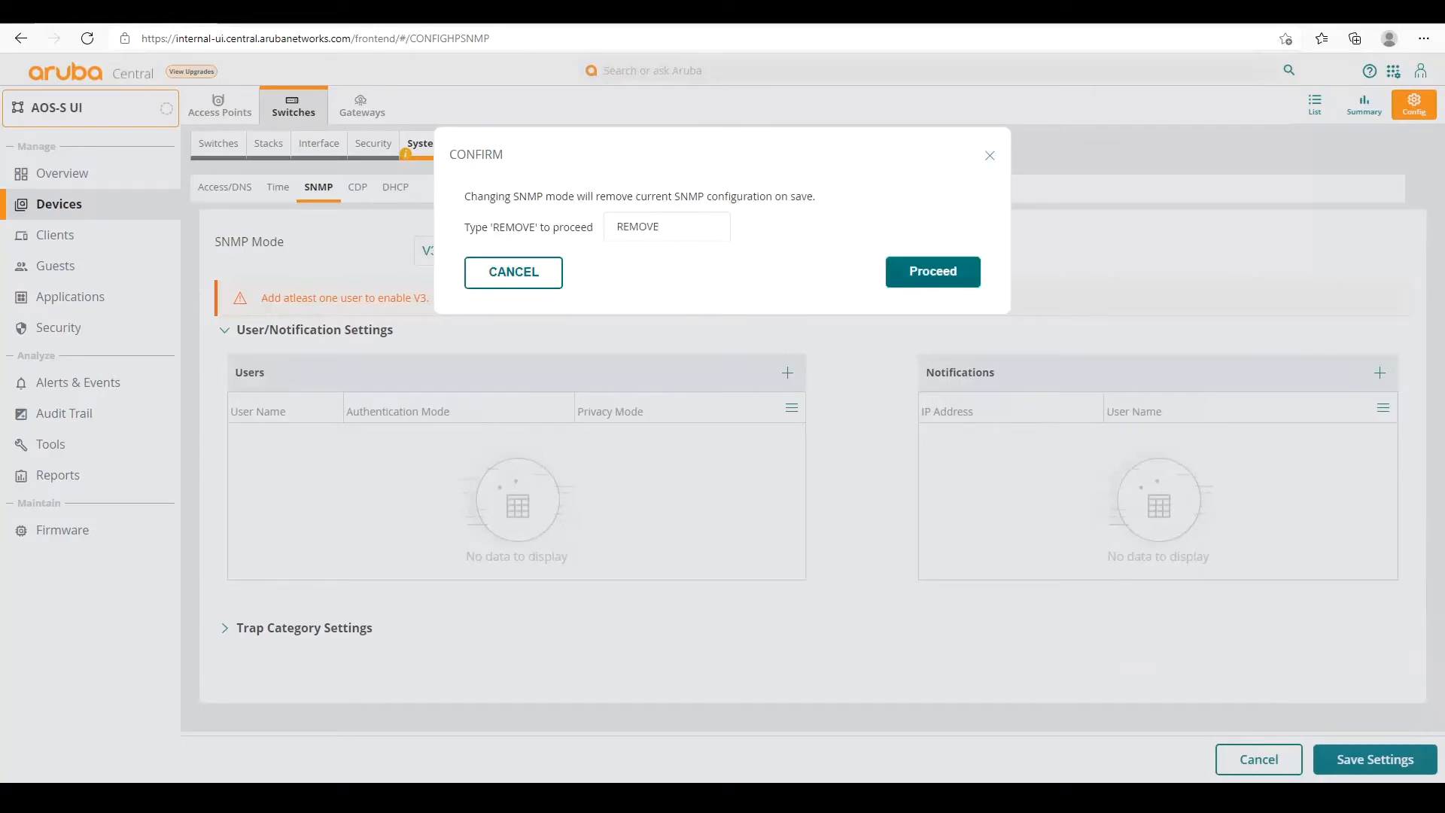
pyautogui.click(945, 279)
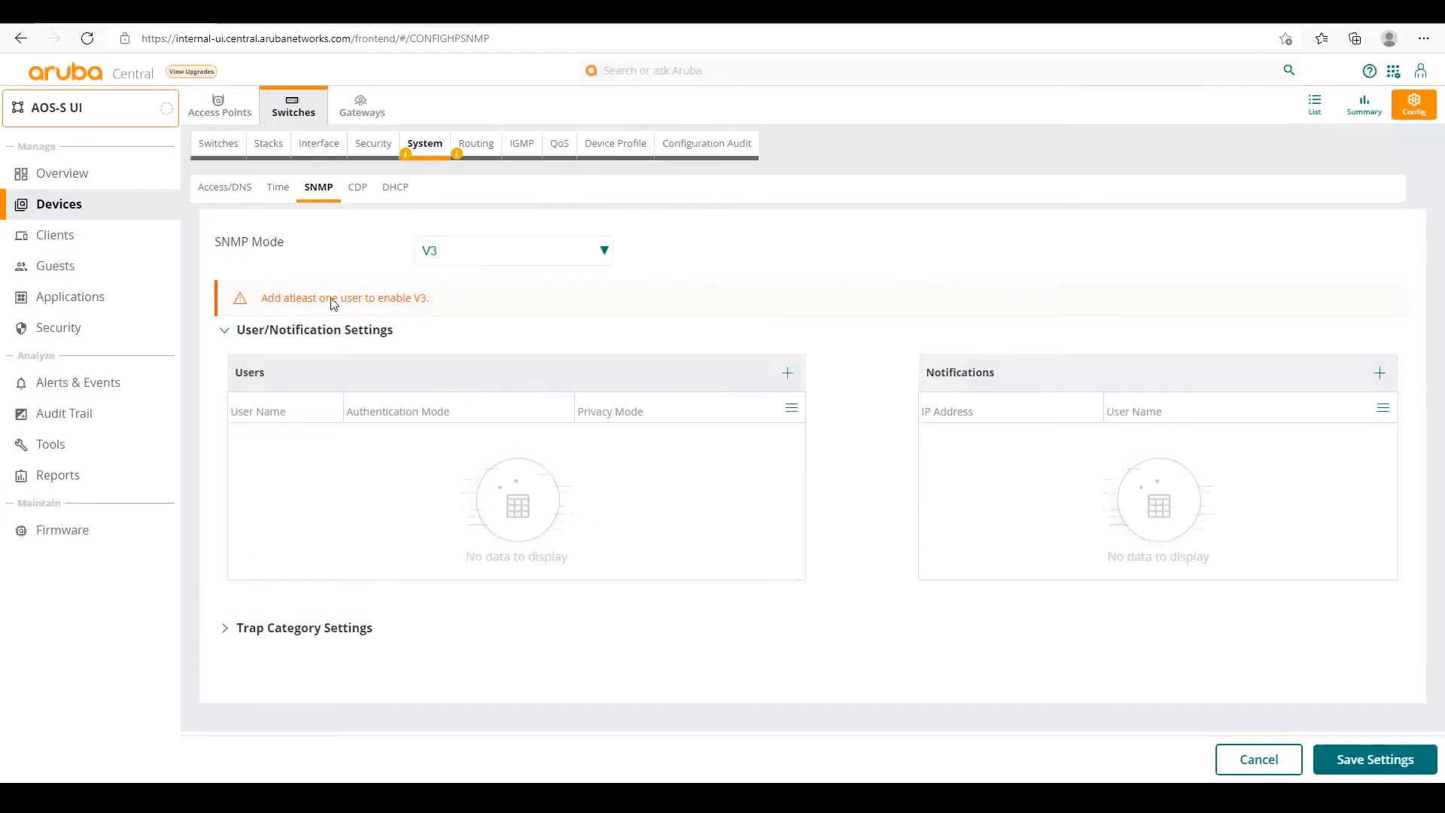
# Start a new SNMP V3 user named snmpv3user and check the authentication mode options.
pyautogui.click(789, 375)
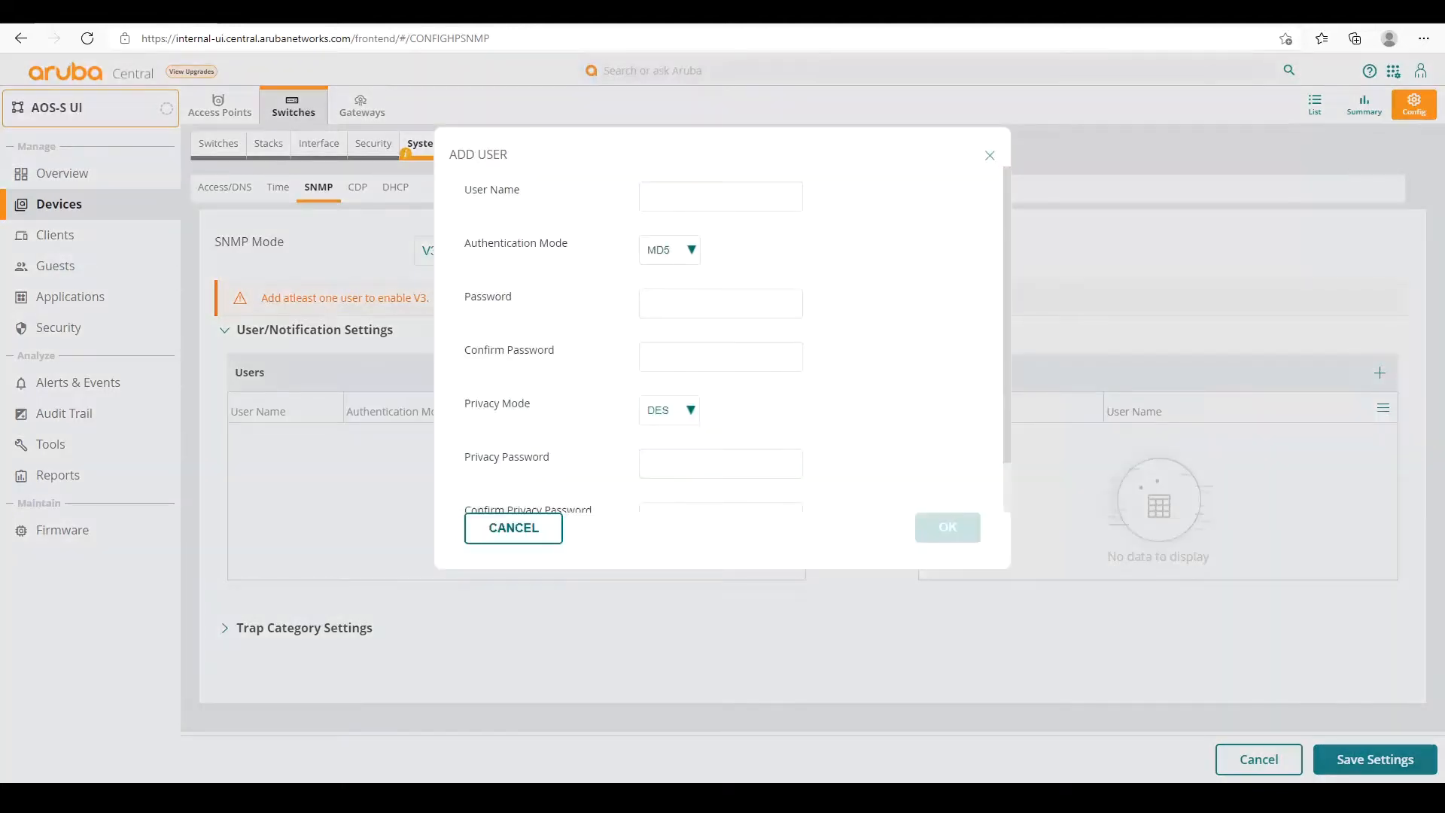
pyautogui.click(654, 197)
pyautogui.write('snmp')
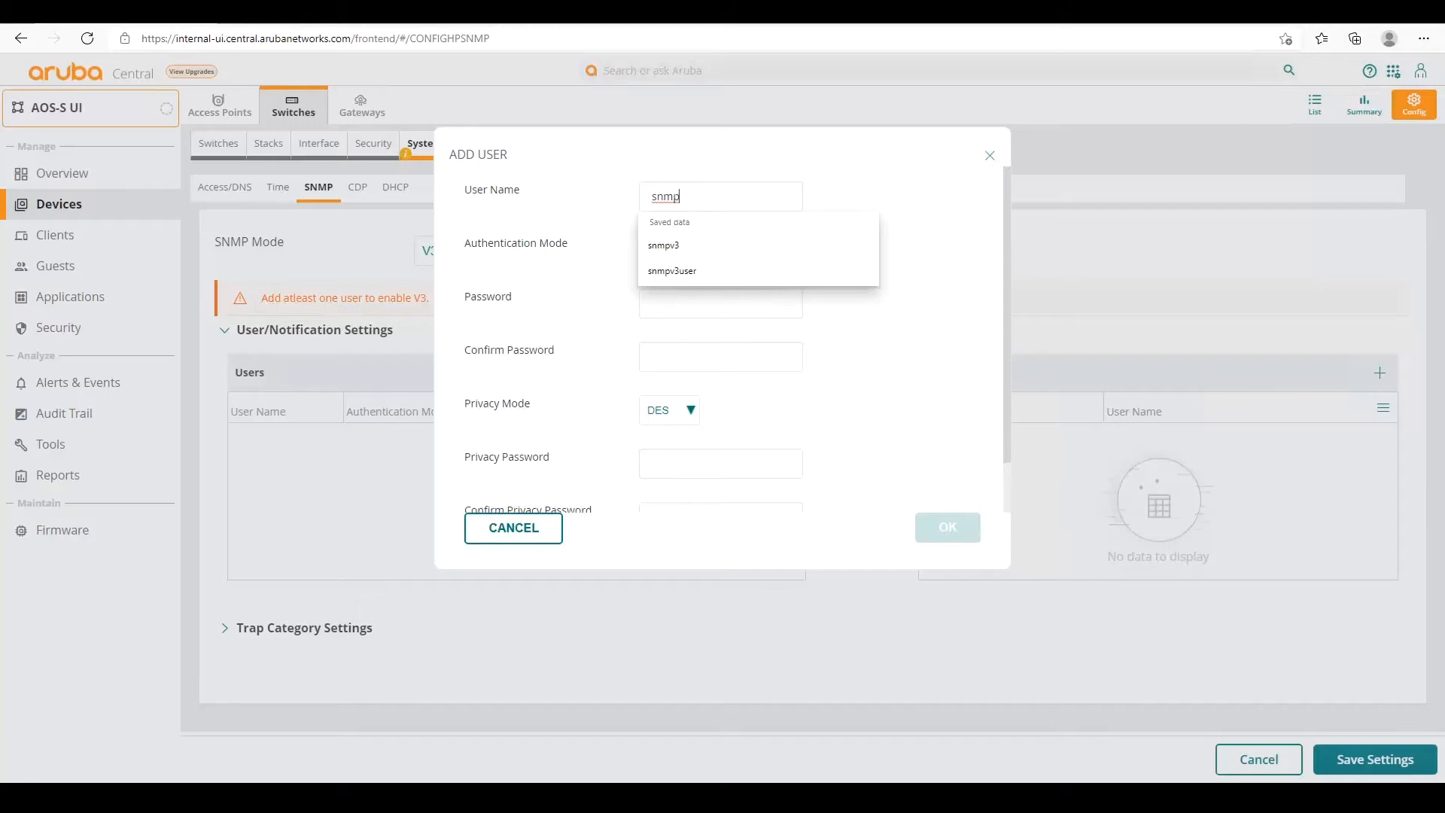
pyautogui.press('Down')
pyautogui.press('Down')
pyautogui.press('Return')
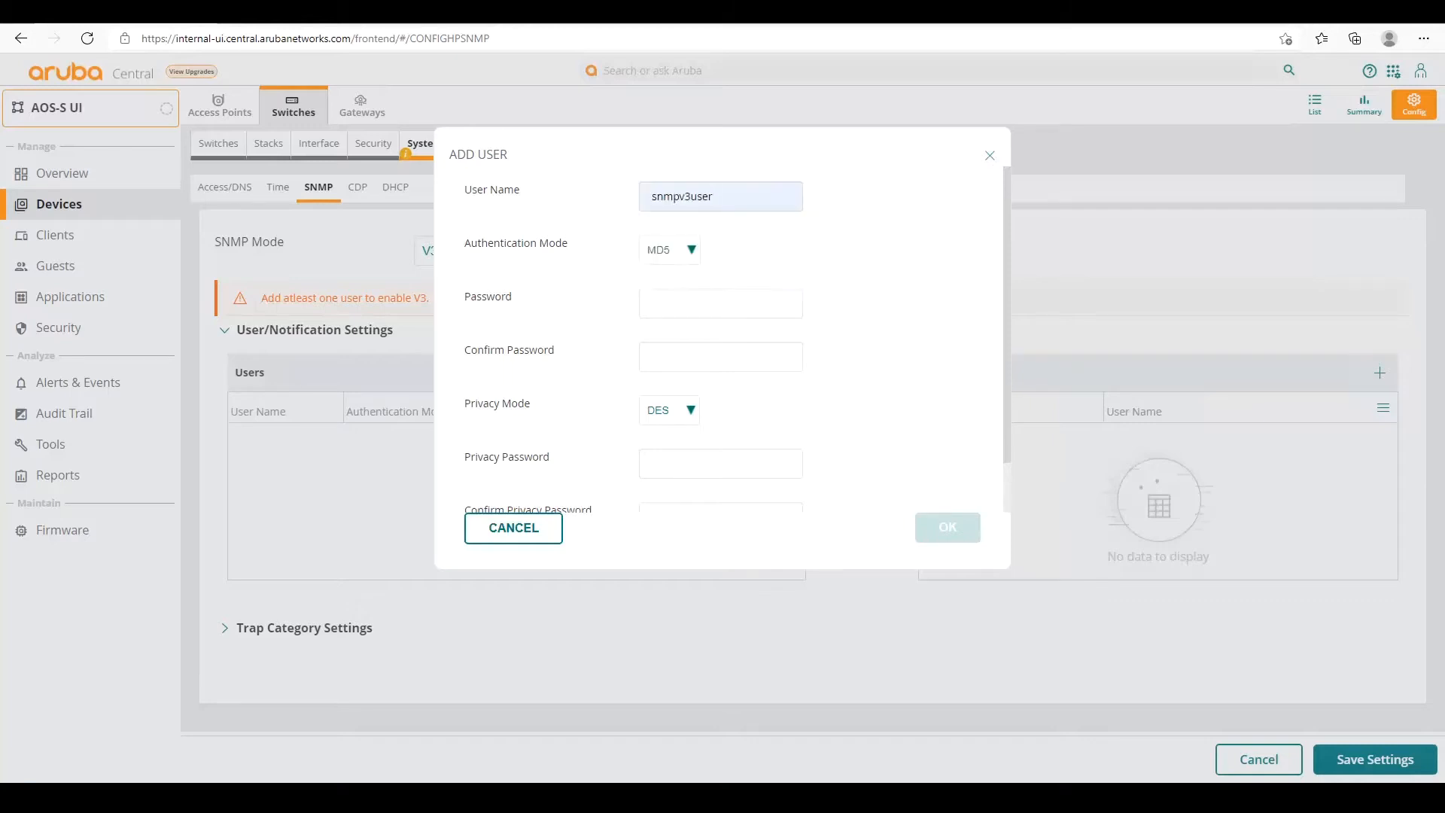
pyautogui.click(666, 253)
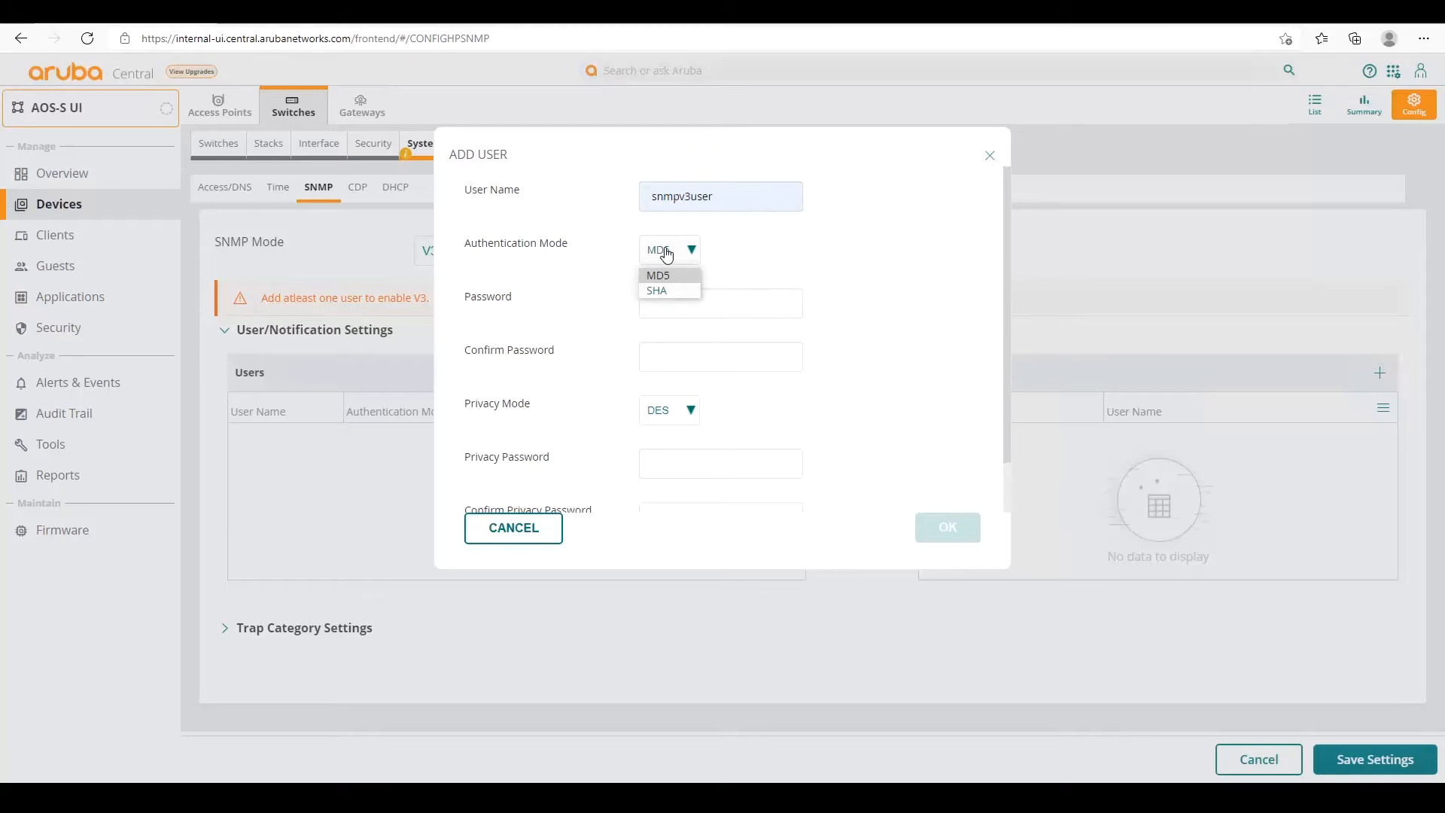
# Keep MD5 authentication for the new SNMP user, then enter and confirm the authentication password.
pyautogui.click(744, 301)
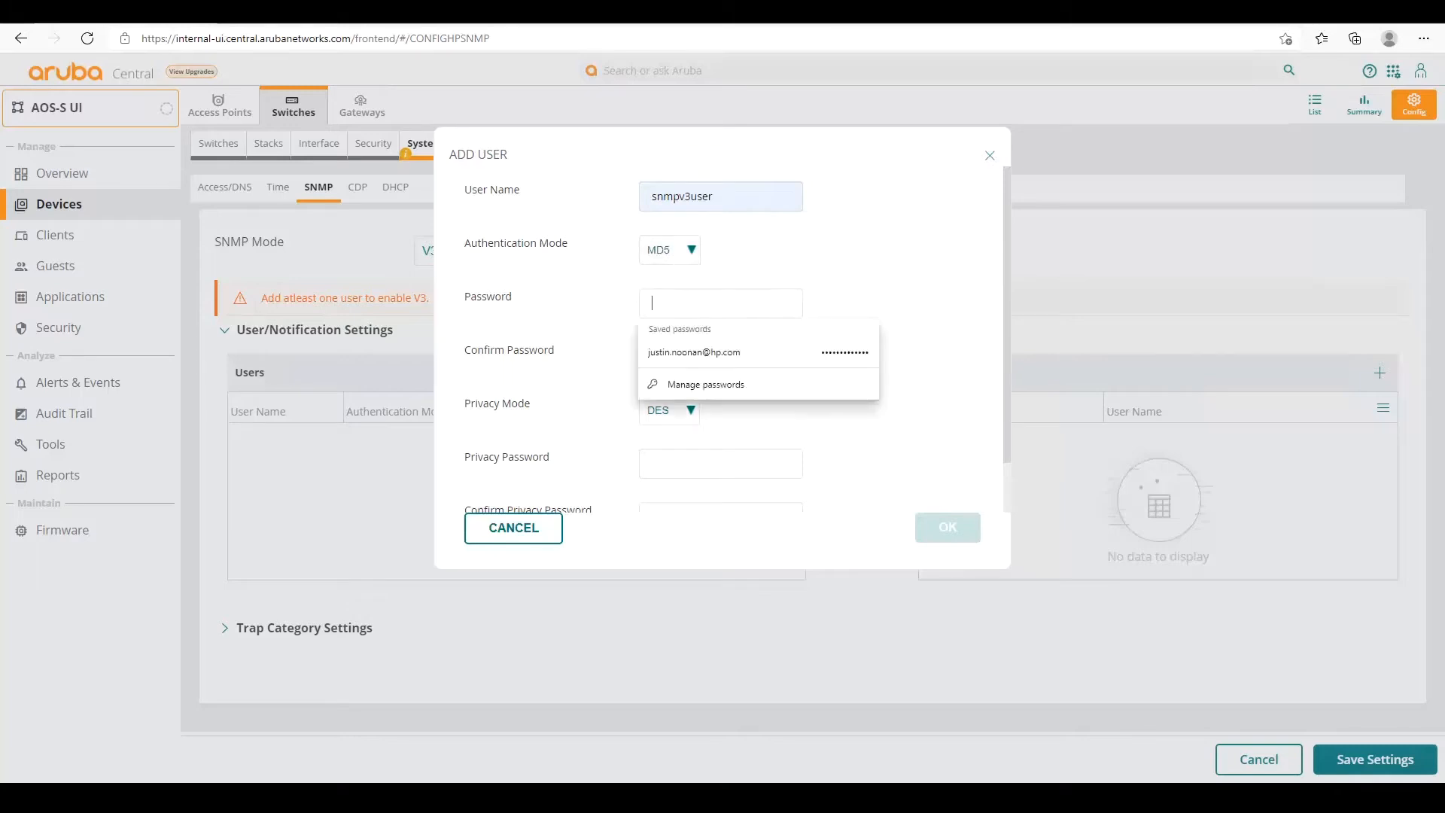
pyautogui.write('•••')
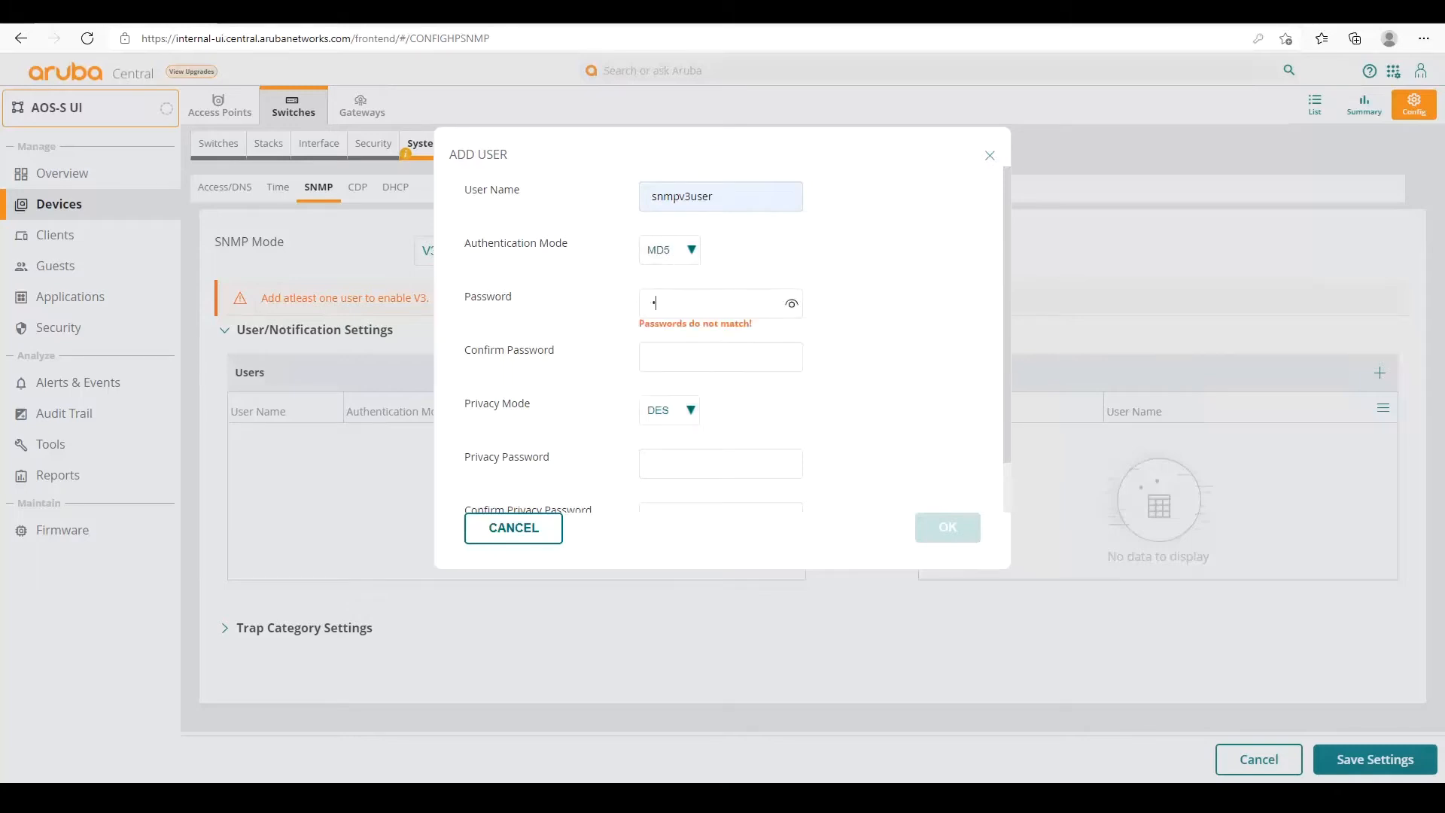
pyautogui.write('•••••••')
pyautogui.press('Tab')
pyautogui.write('••••••••')
# Keep the DES privacy mode, enter and confirm the privacy password, and add the SNMP user.
pyautogui.click(666, 425)
pyautogui.click(773, 430)
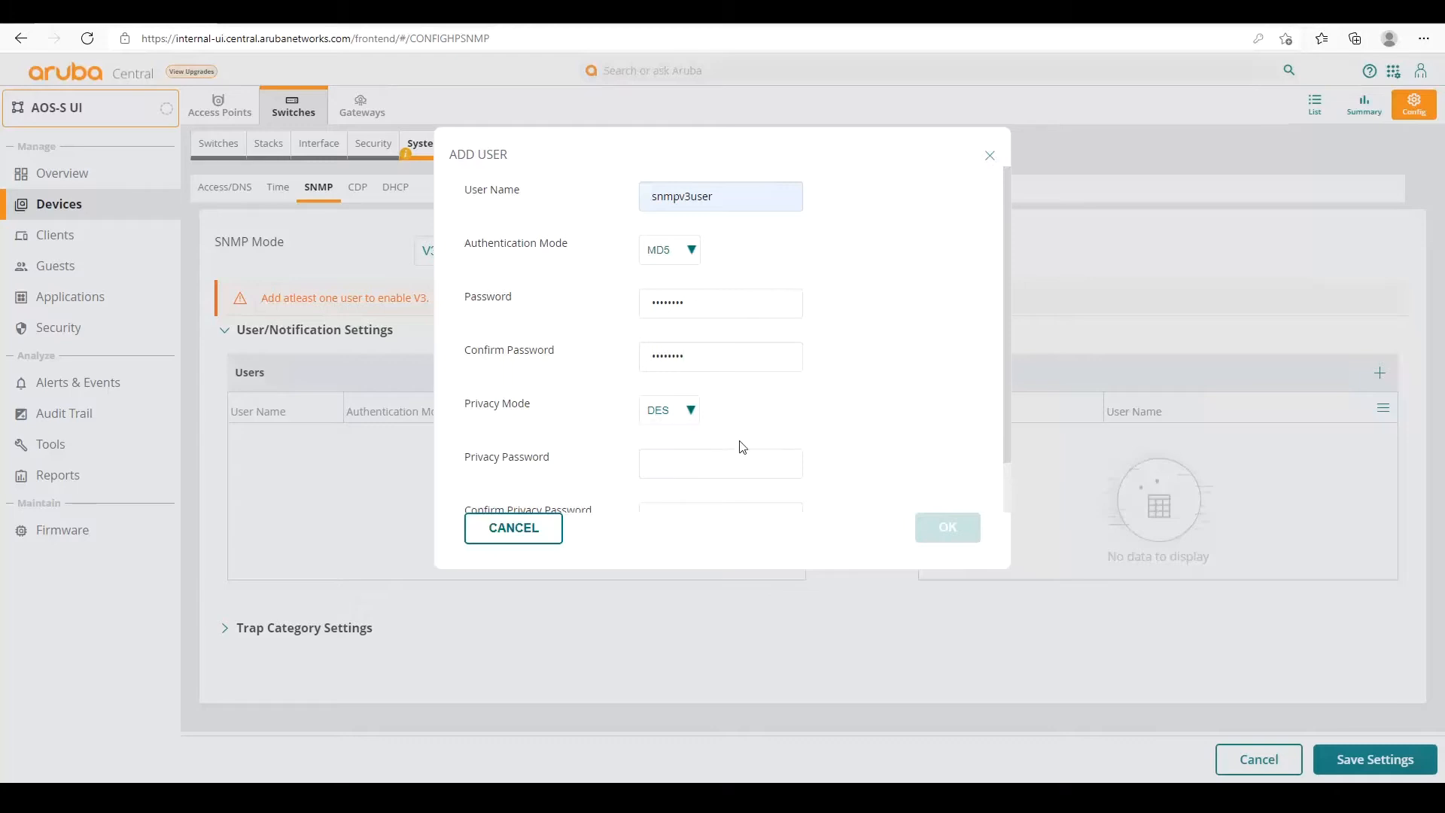
pyautogui.click(714, 471)
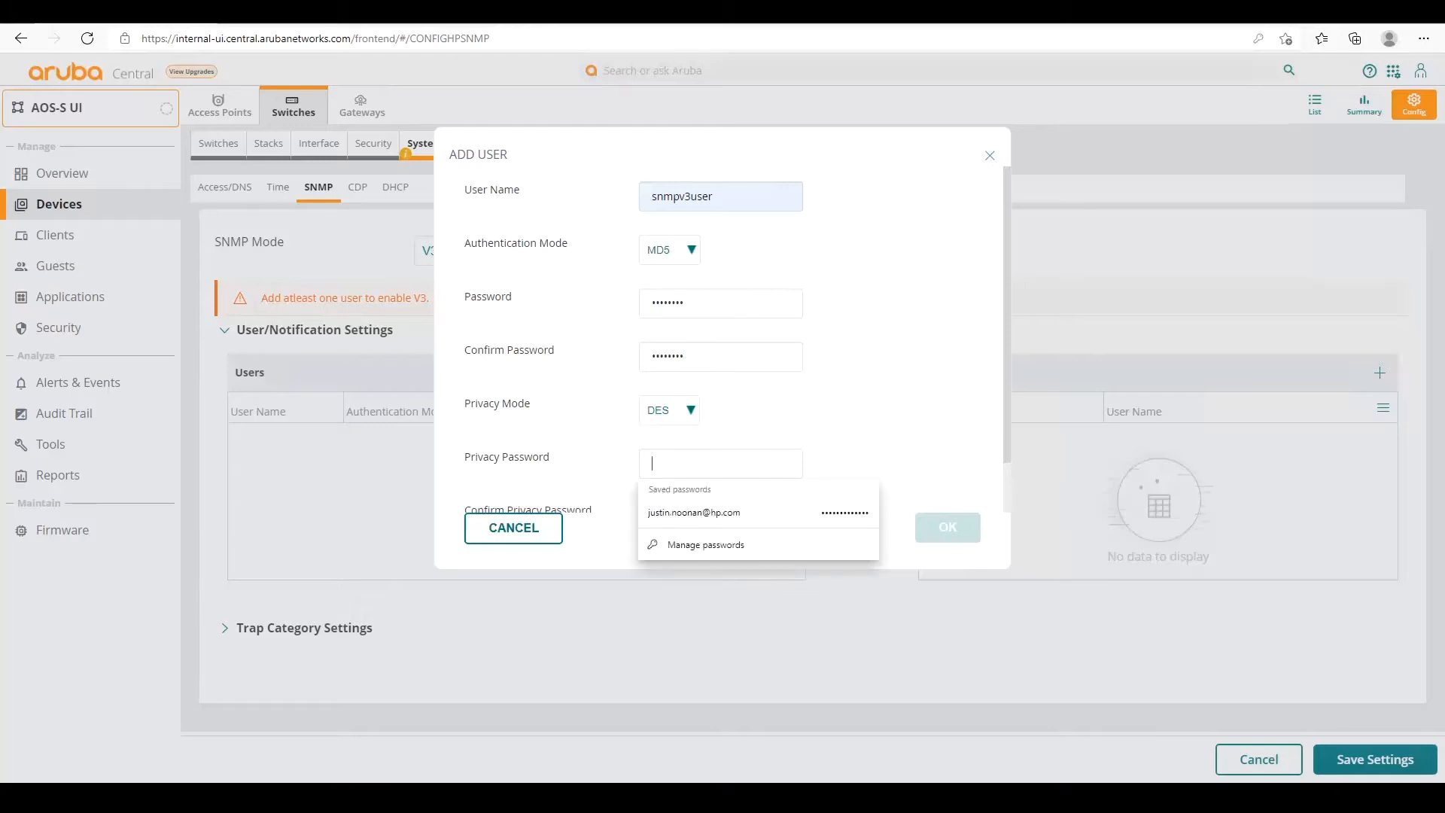
pyautogui.write('••••••••')
pyautogui.press('Tab')
pyautogui.write('••••••••')
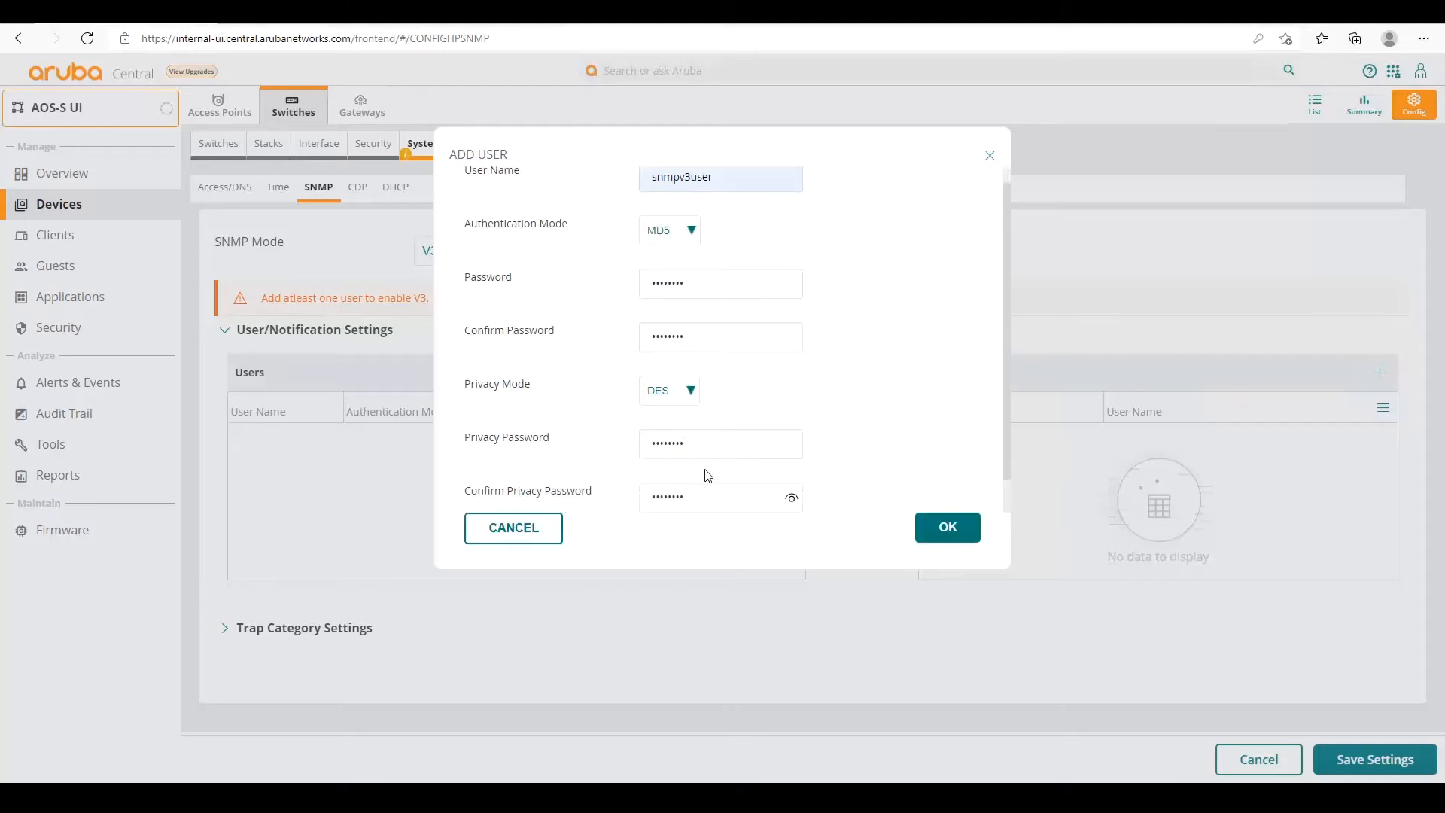
pyautogui.scroll(-1, 930, 364)
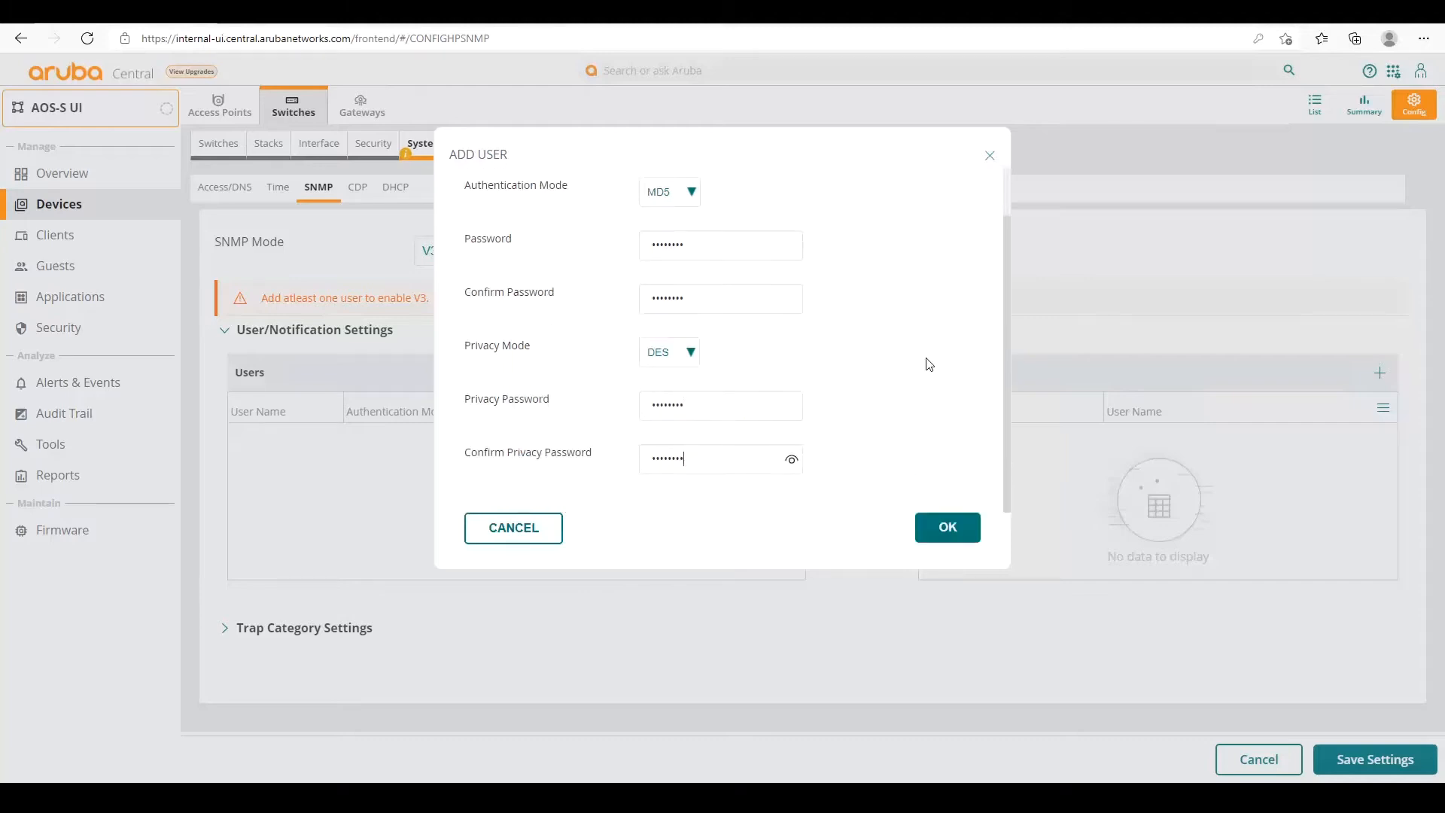
pyautogui.click(969, 529)
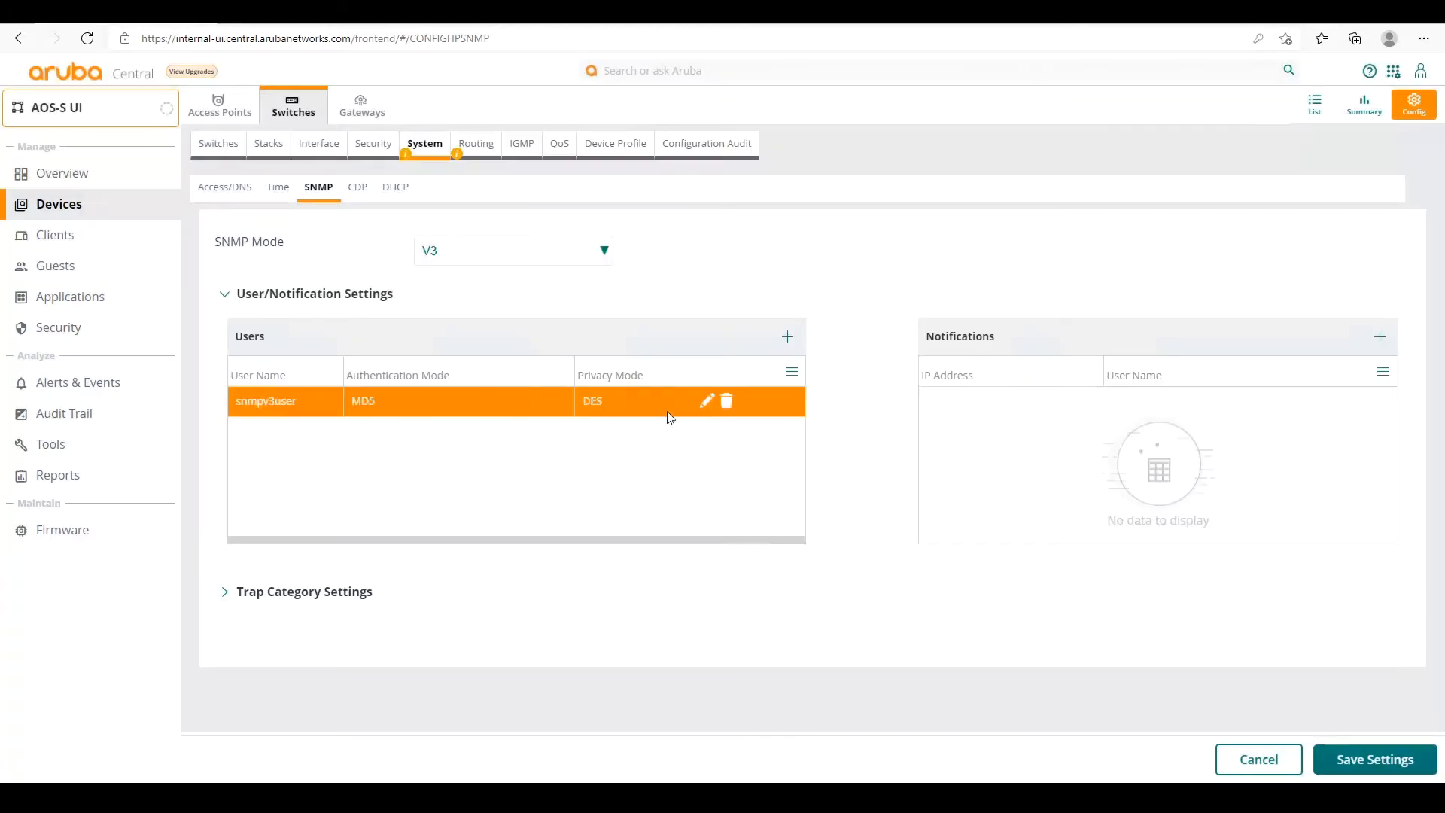
# Add an SNMP notification for IP address 10.80.2.111 with the user name snmpv3user.
pyautogui.click(1384, 339)
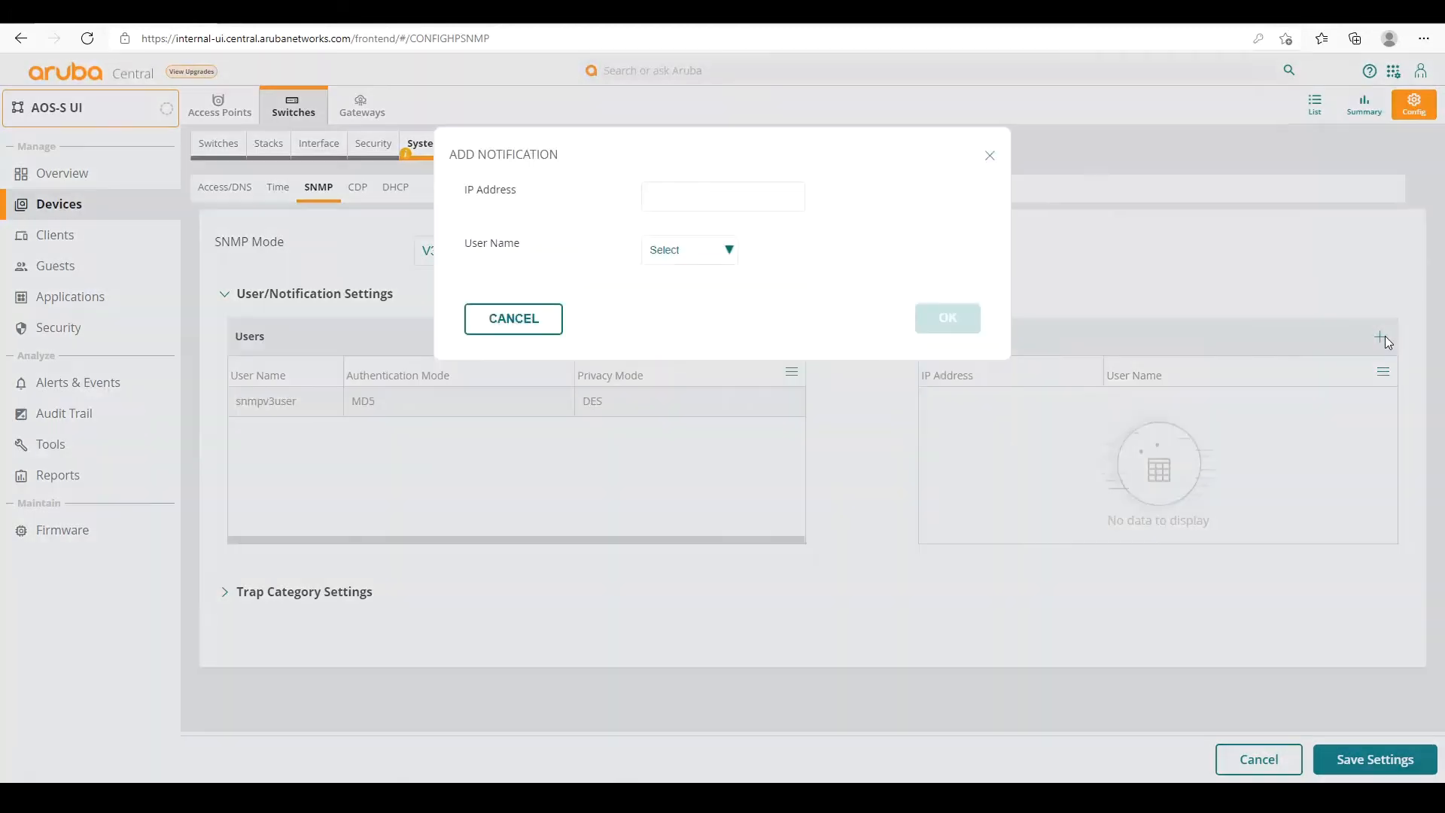
pyautogui.click(655, 196)
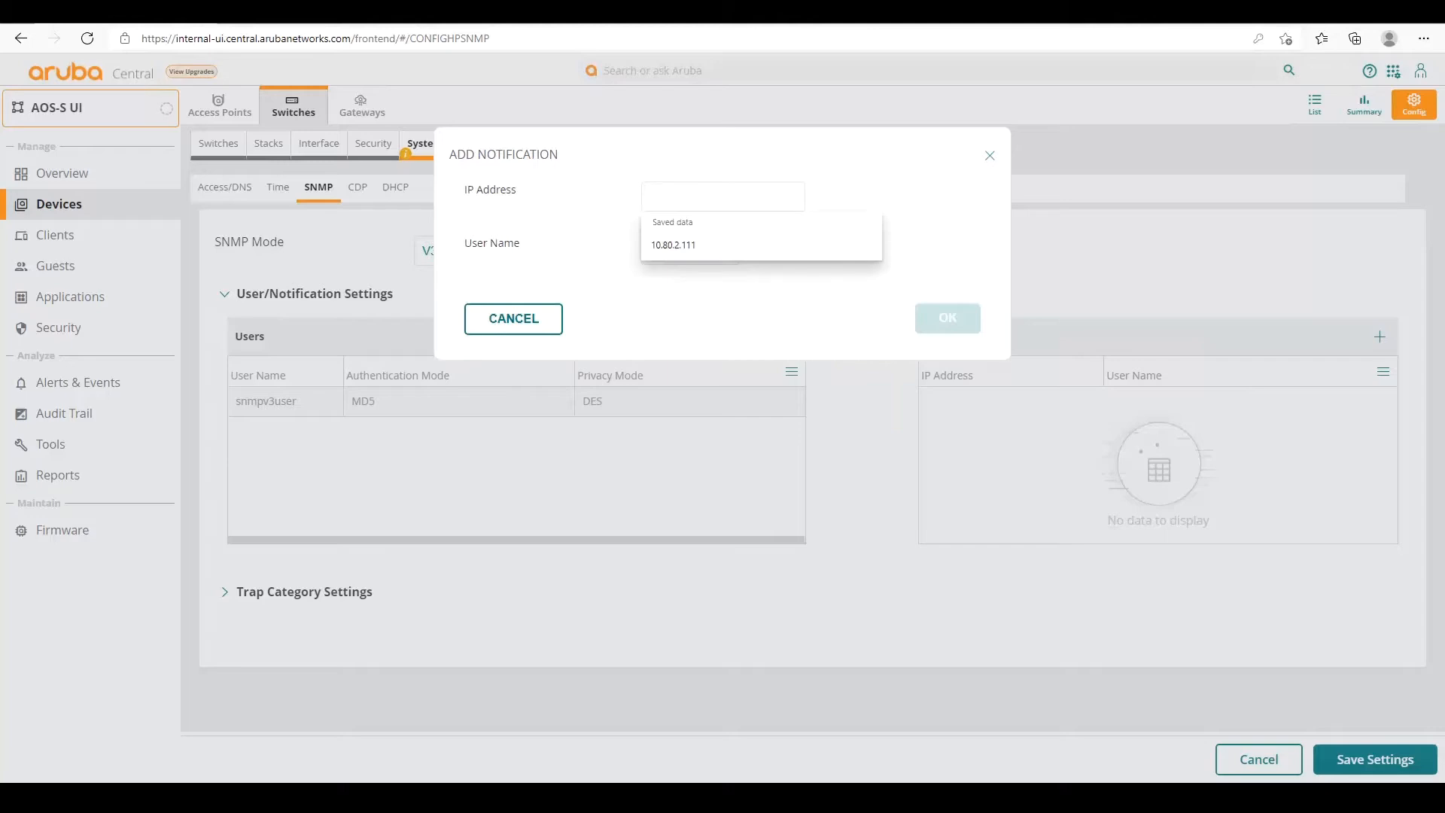
pyautogui.click(674, 246)
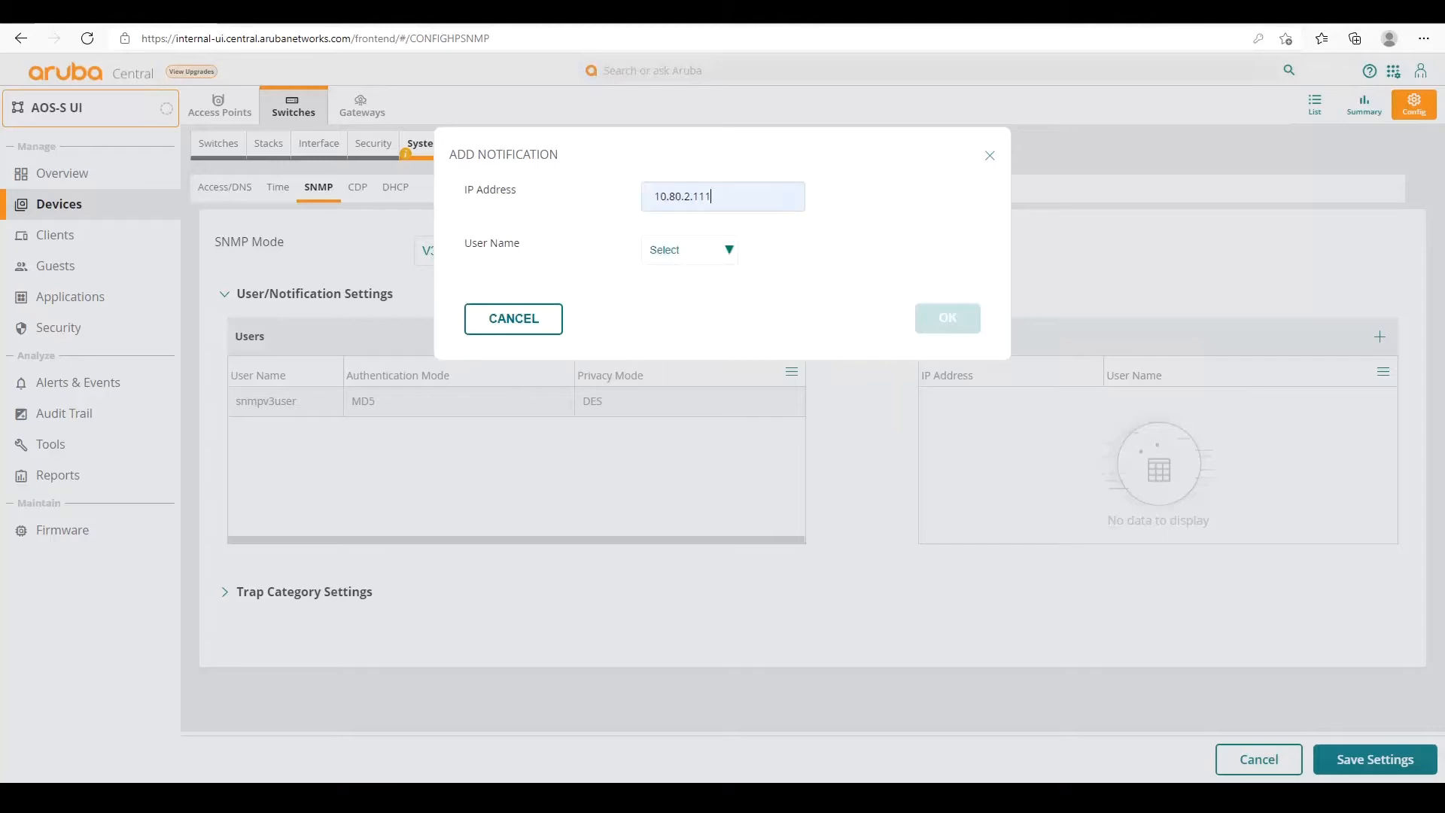
pyautogui.click(687, 251)
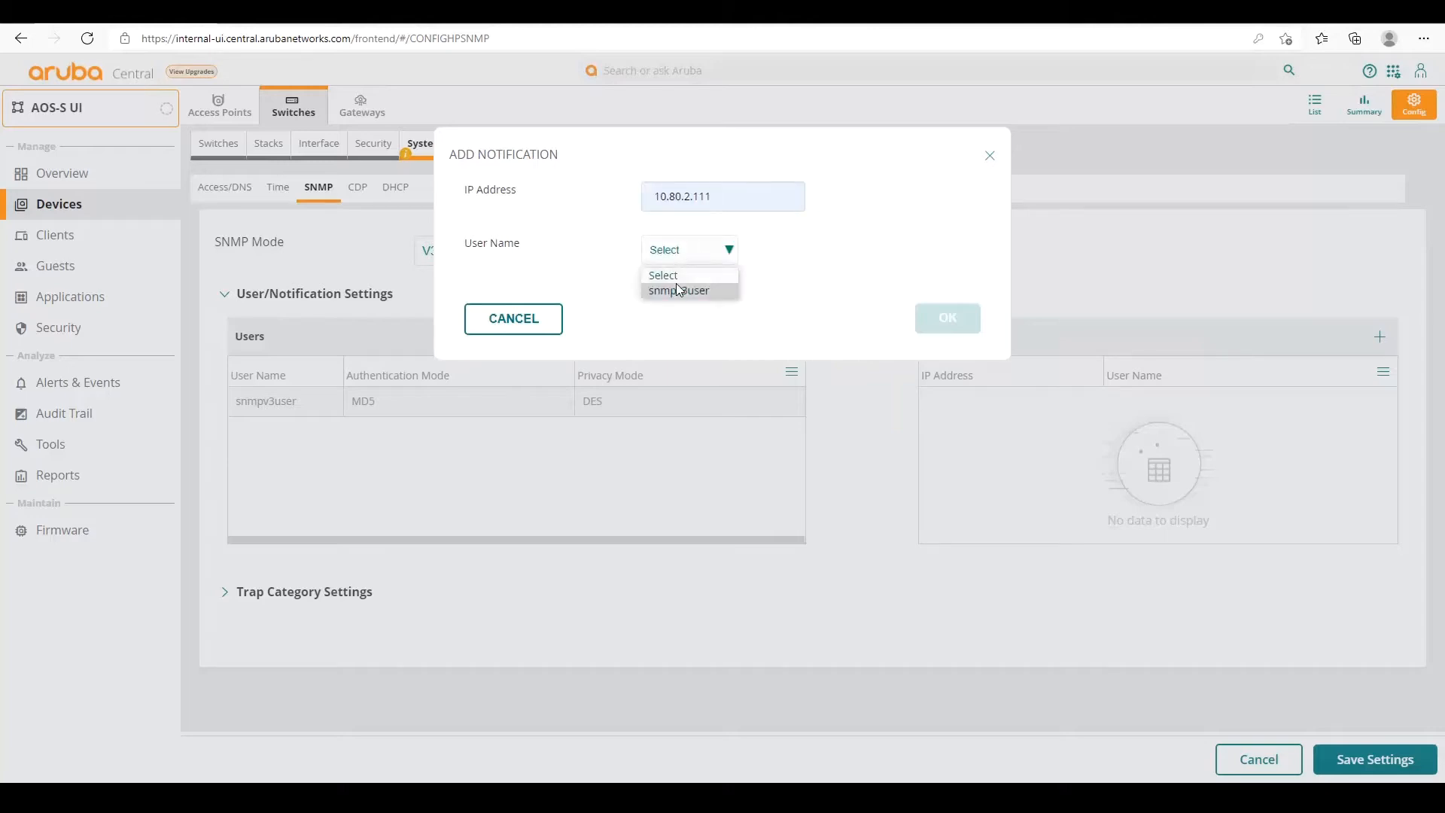
pyautogui.click(676, 290)
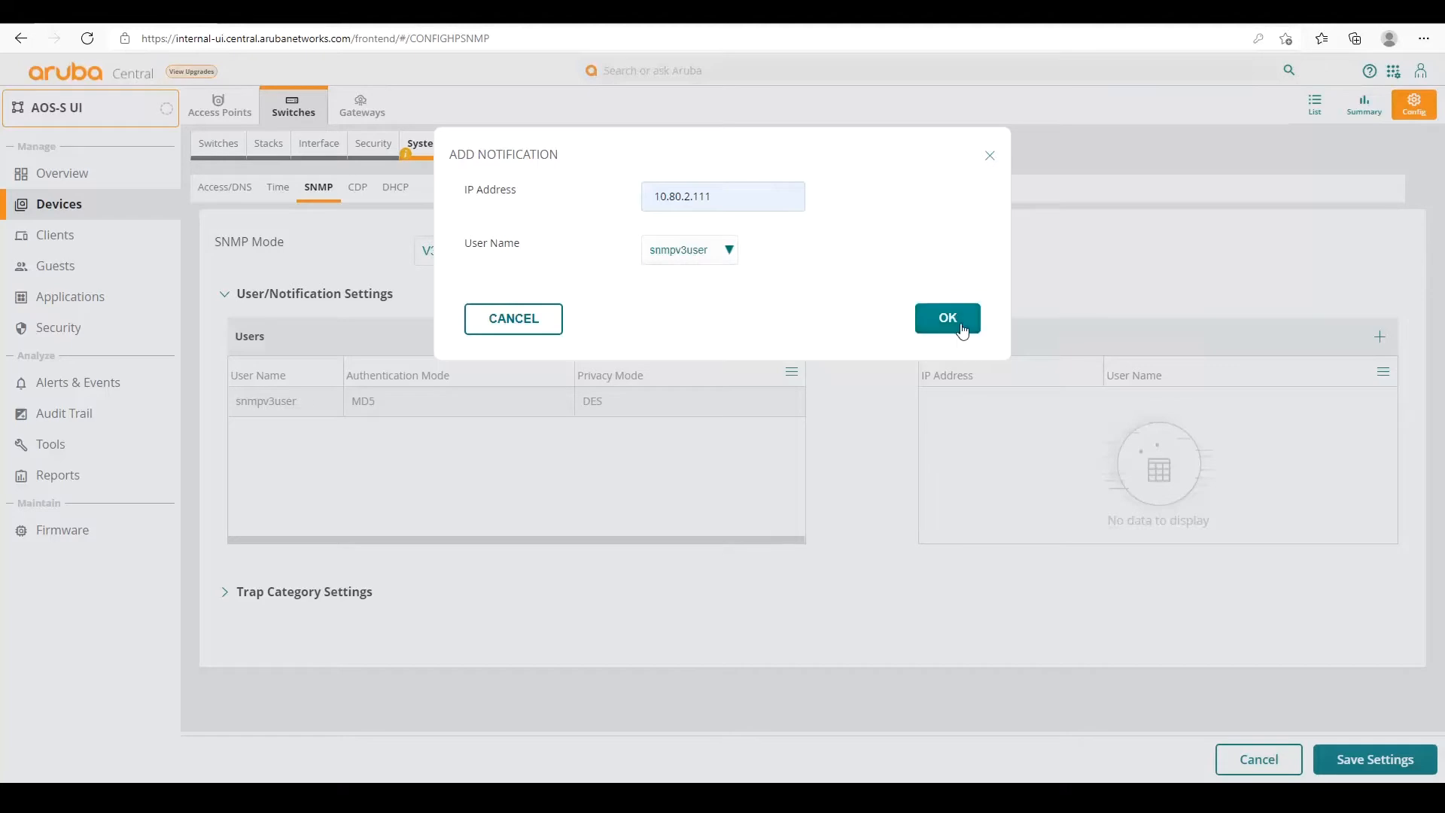
pyautogui.click(959, 321)
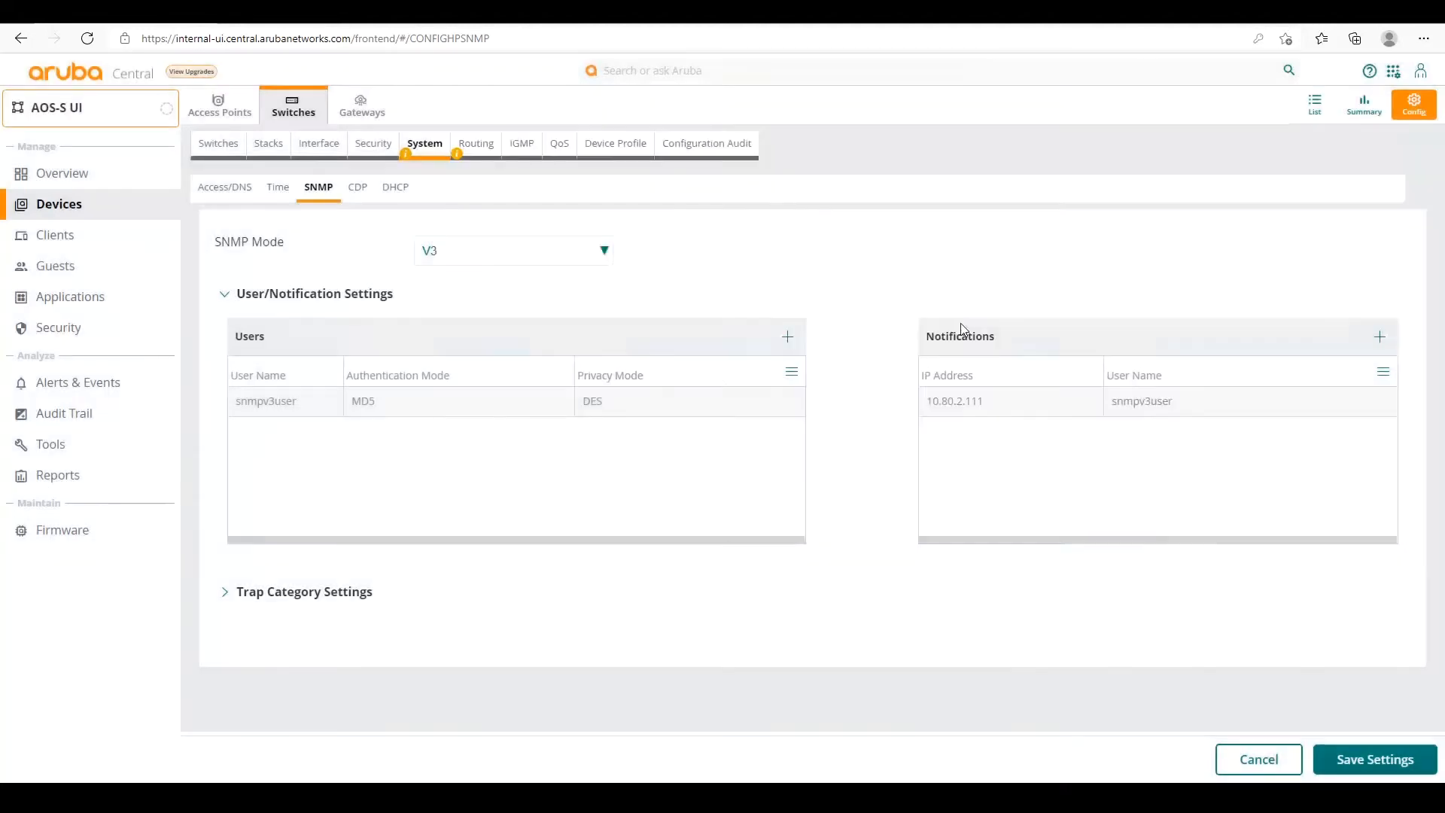
# Show the V3 trap category settings and save the SNMP configuration.
pyautogui.click(289, 593)
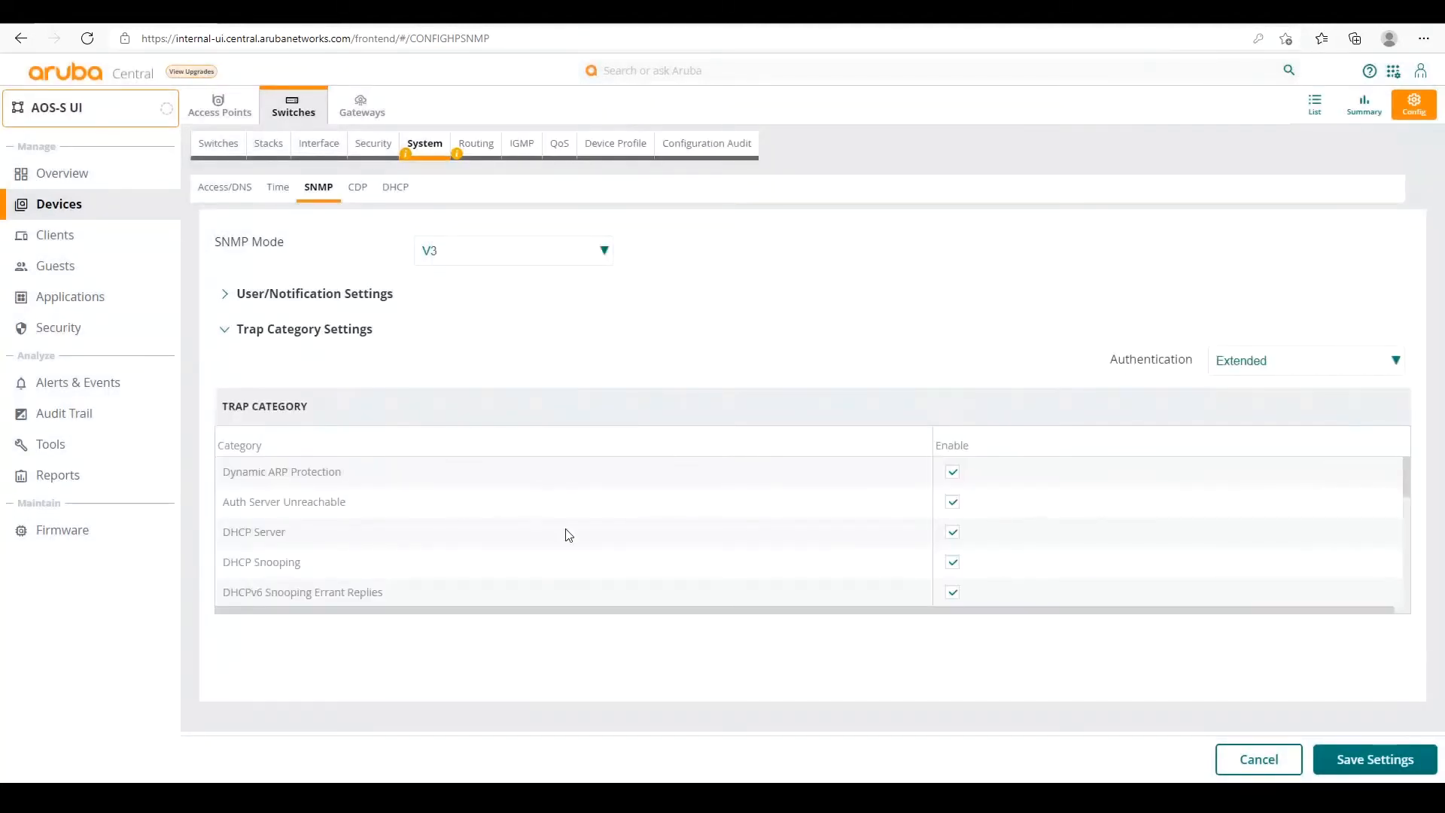
pyautogui.click(1341, 764)
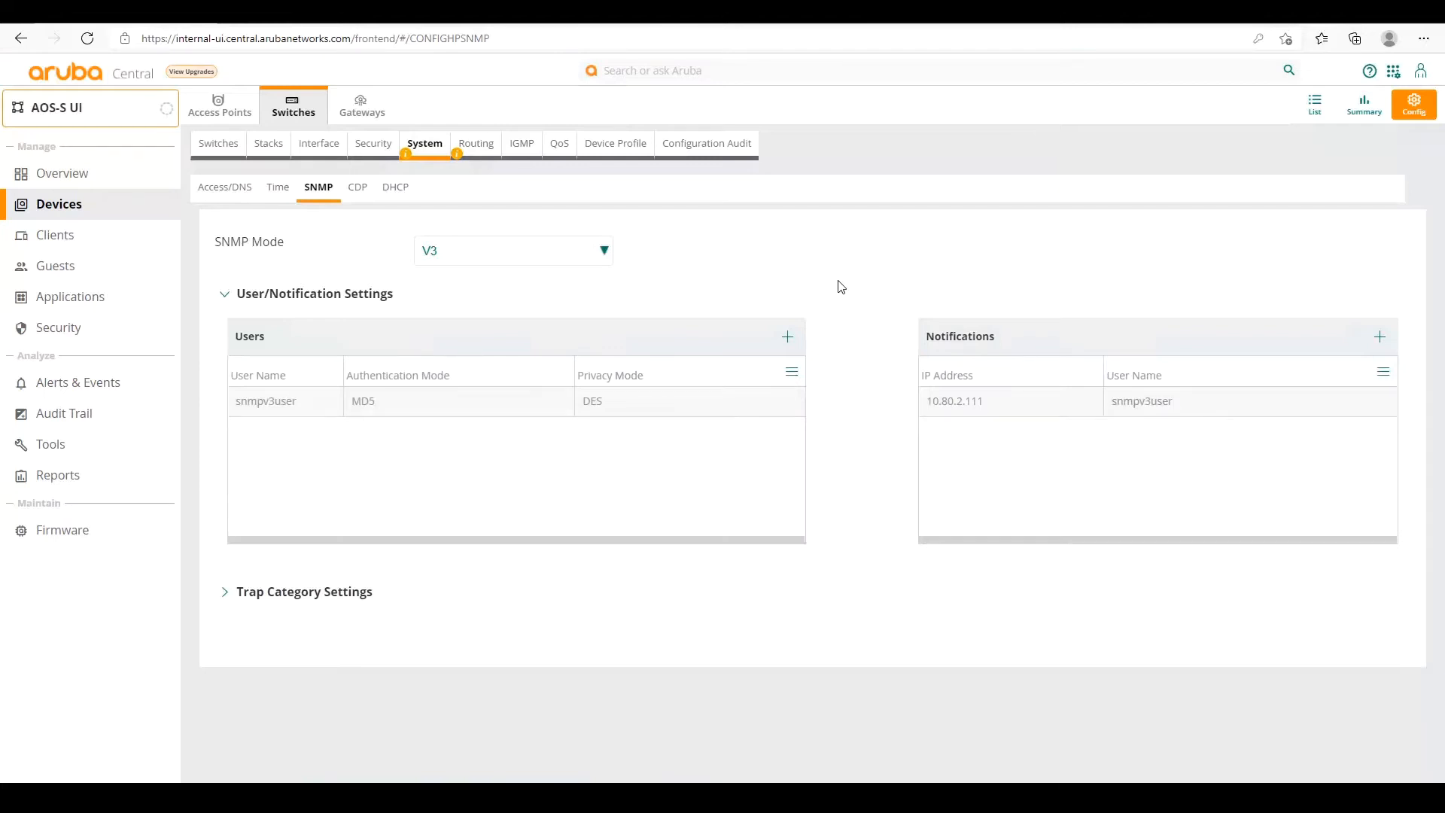
# Open the tunnel node server security settings for the switch group and set the mode to User-Based Tunnel.
pyautogui.click(375, 144)
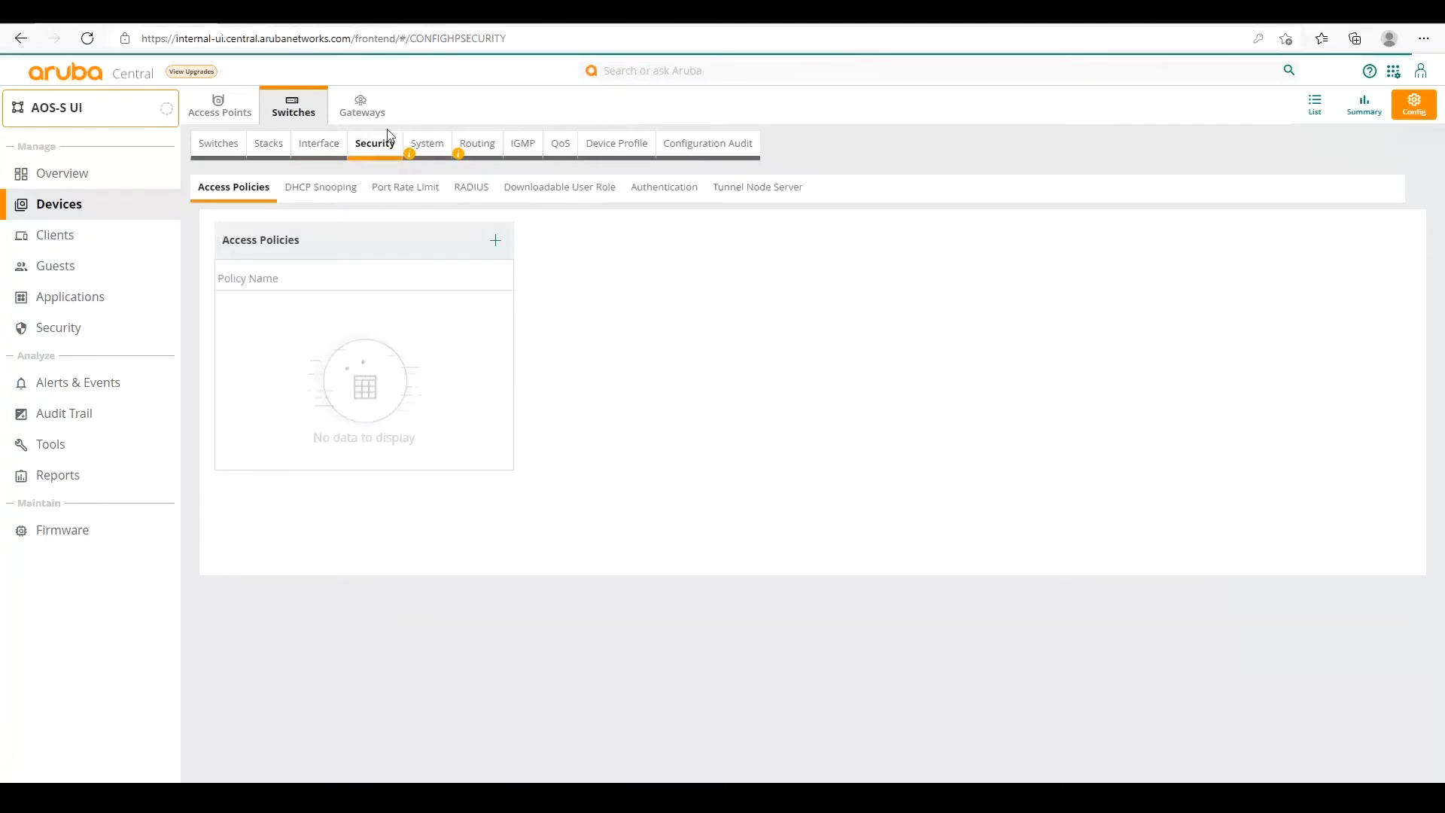
pyautogui.click(783, 192)
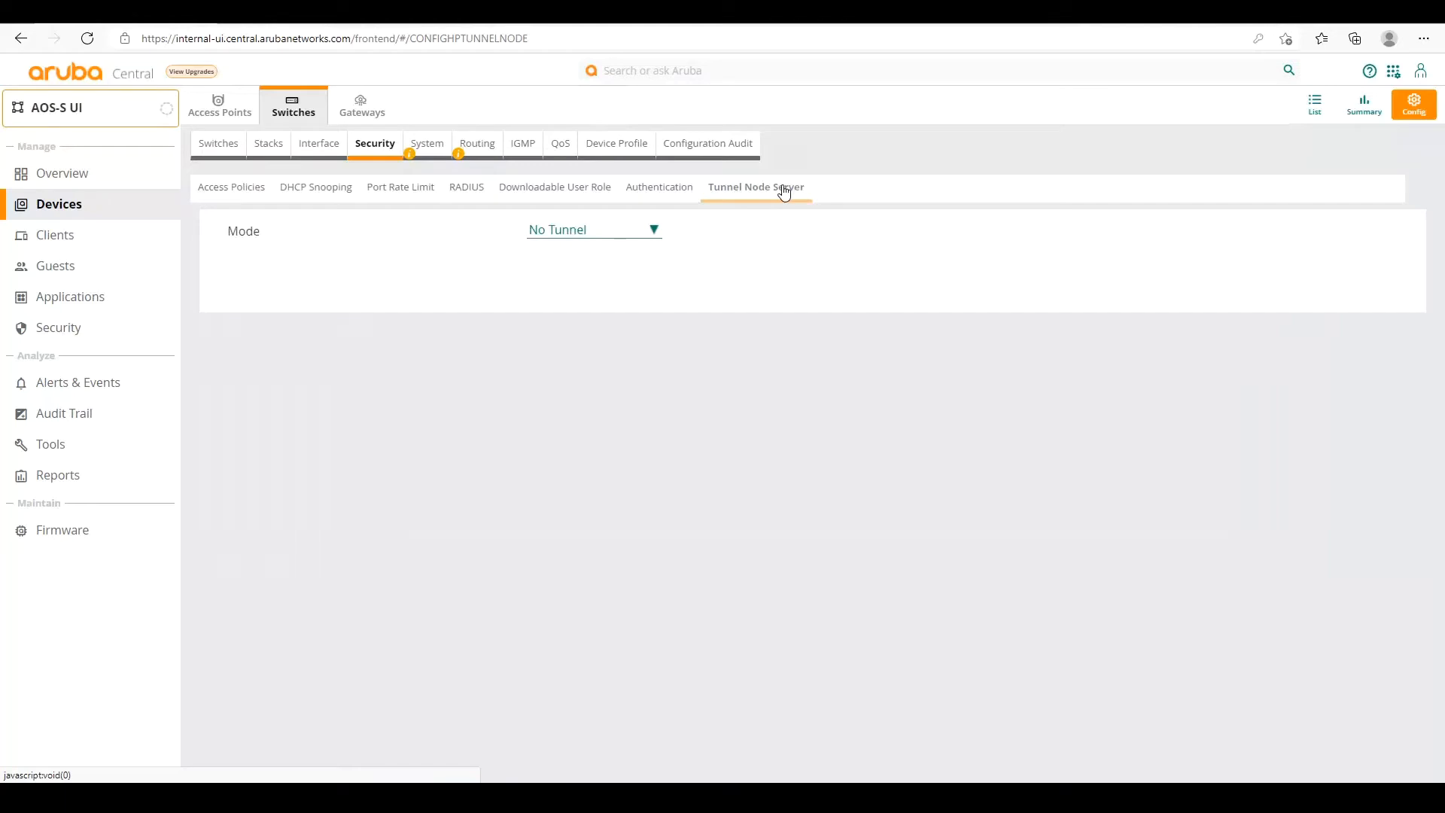
pyautogui.click(561, 230)
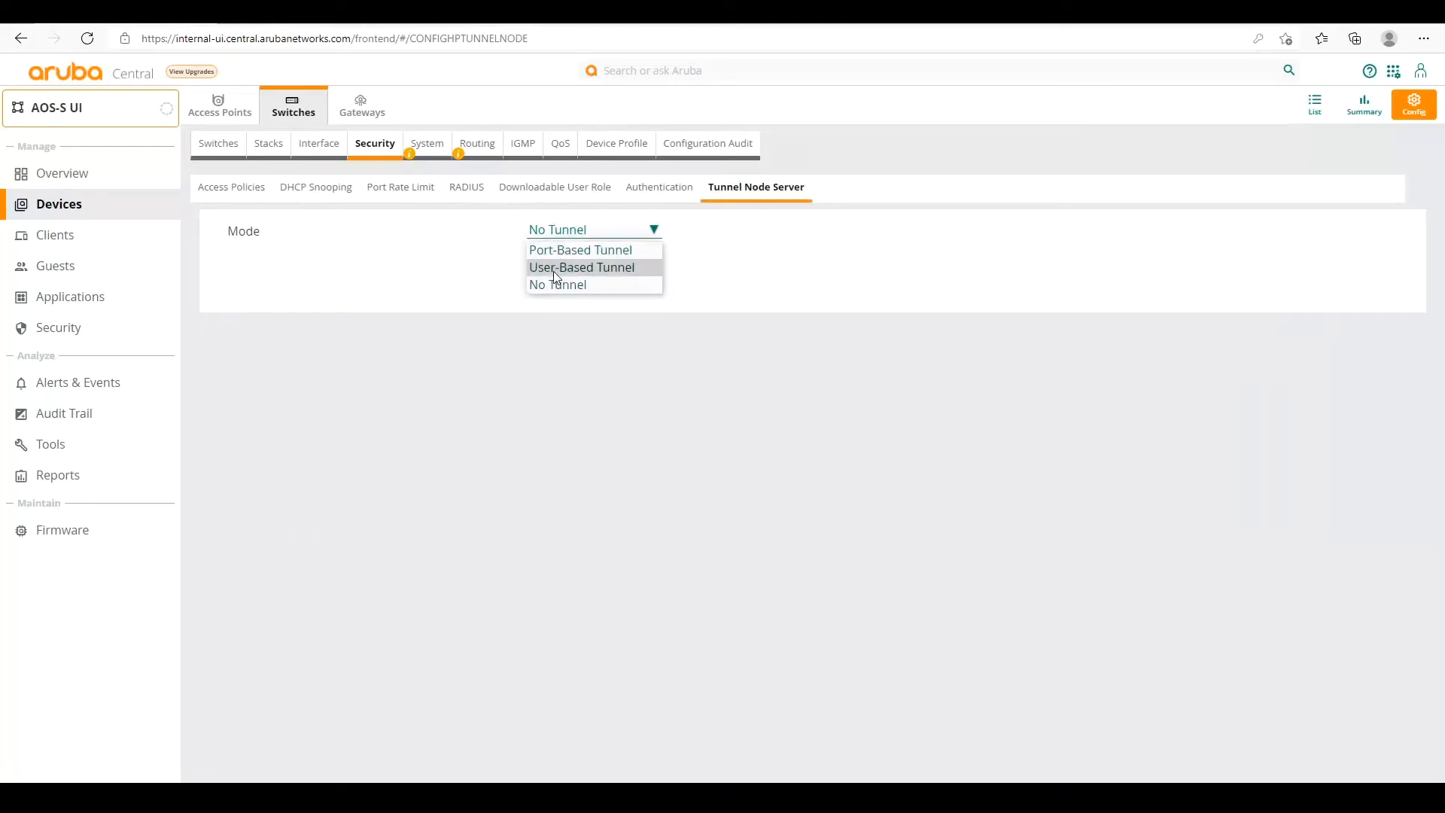
pyautogui.click(556, 270)
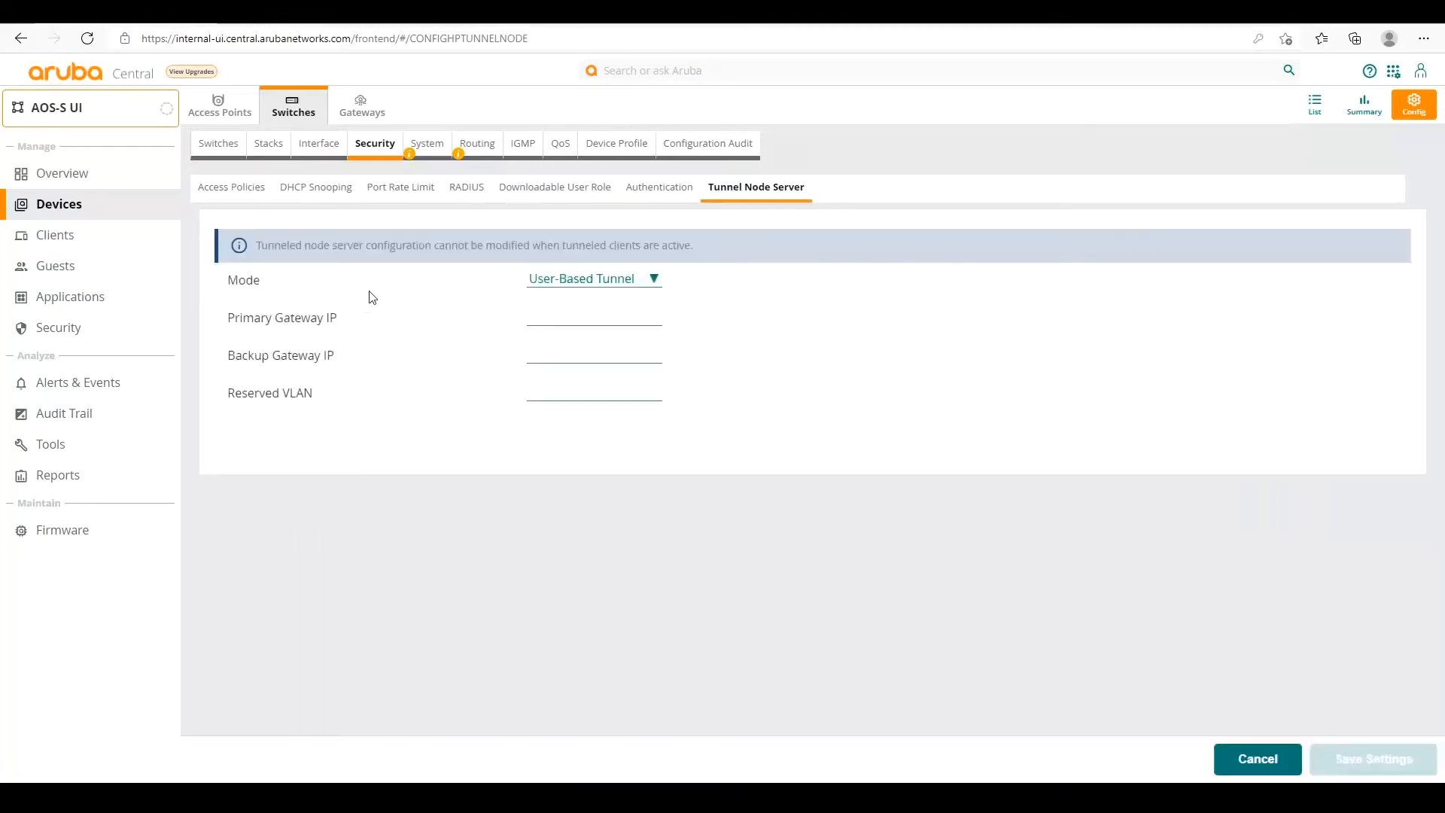
# Set the primary gateway IP to 10.5.8.6 and the reserved VLAN to 4000, and save the tunnel settings.
pyautogui.click(587, 320)
pyautogui.write('10.5.')
pyautogui.write('8.6')
pyautogui.write('4000')
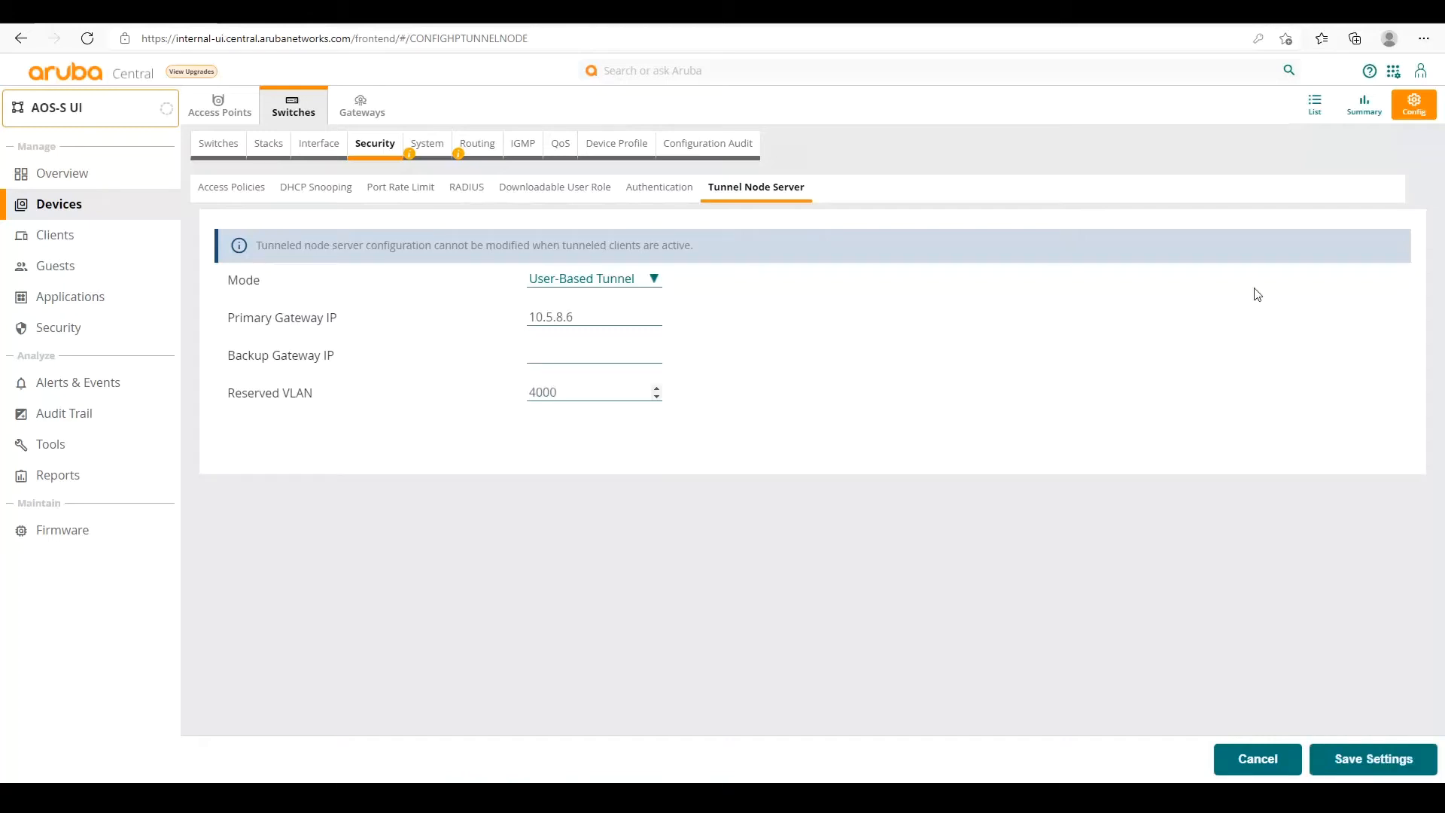
pyautogui.click(1359, 766)
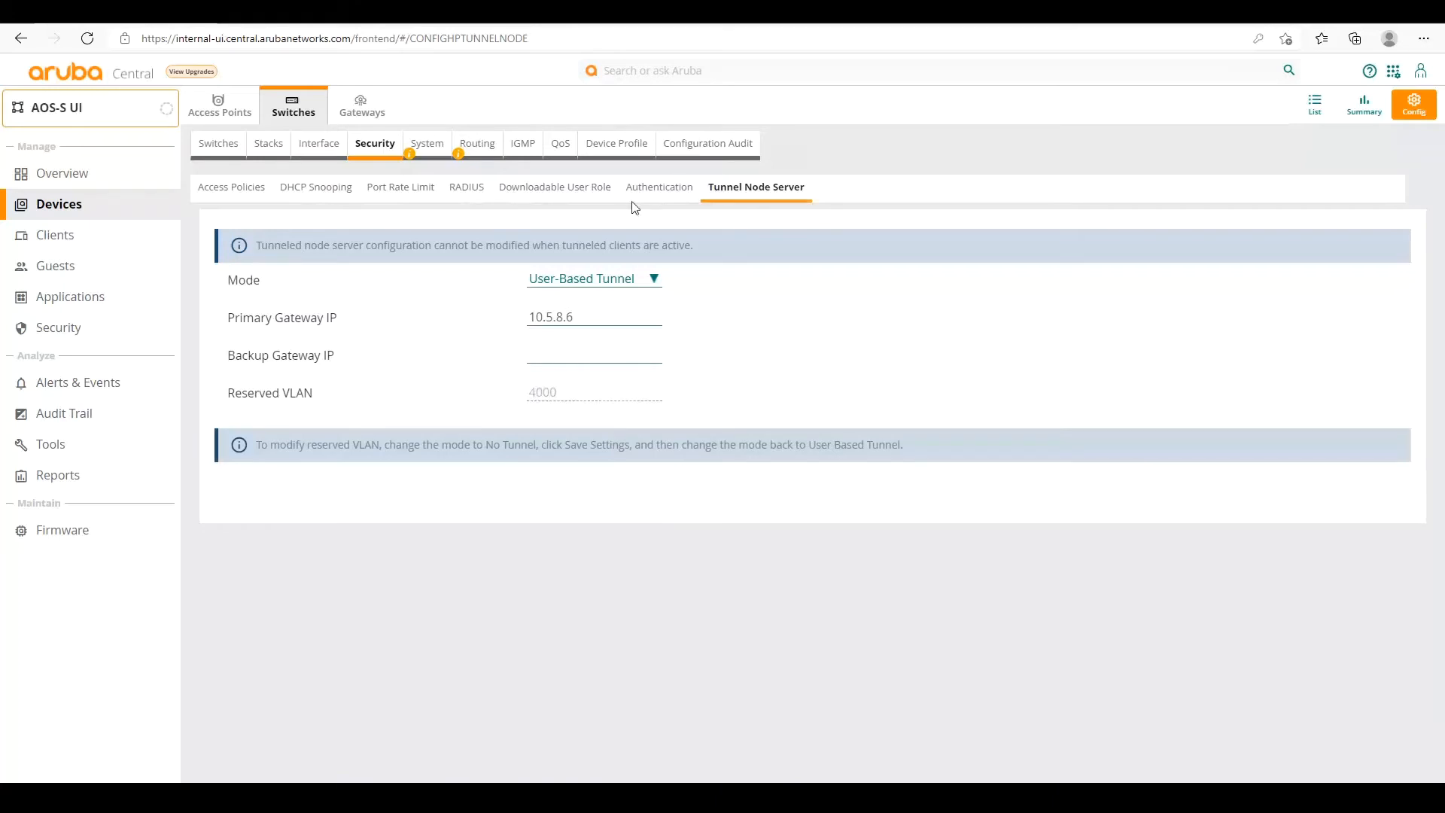
# Check the Downloadable User Role page, and start adding a RADIUS server with IP 10.5.8.12 on port 1812.
pyautogui.click(574, 202)
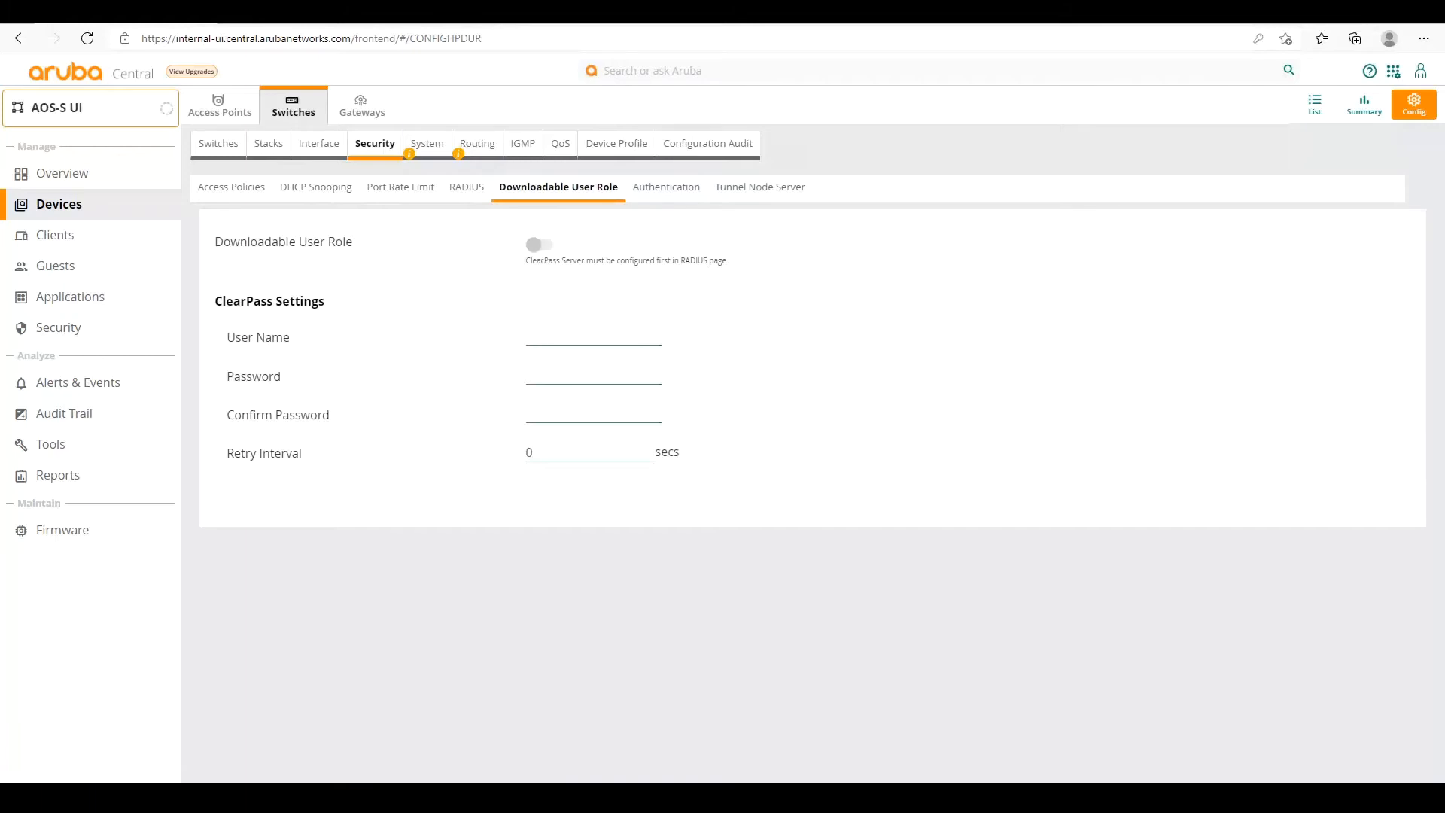
pyautogui.click(468, 194)
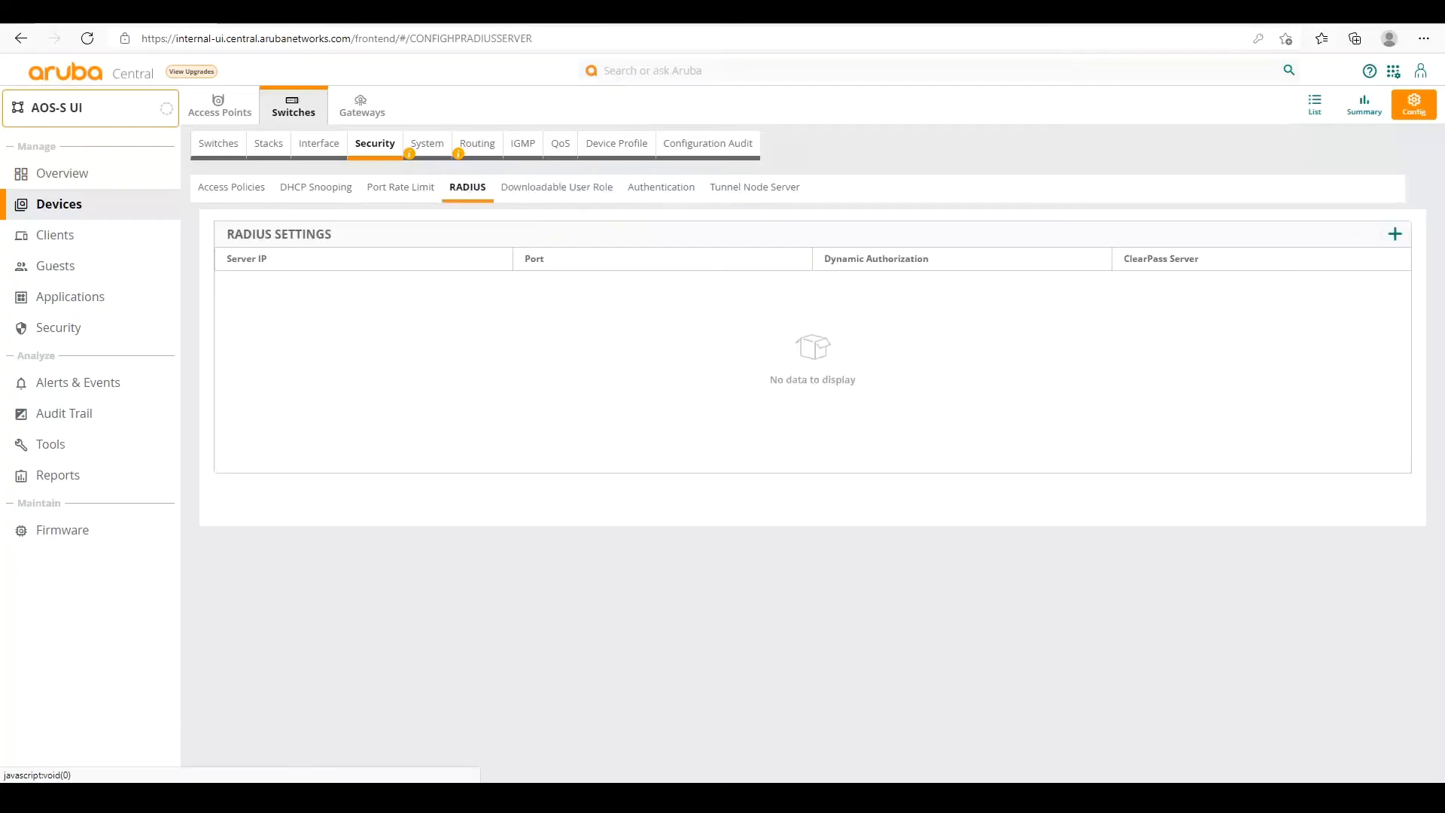
pyautogui.click(1396, 235)
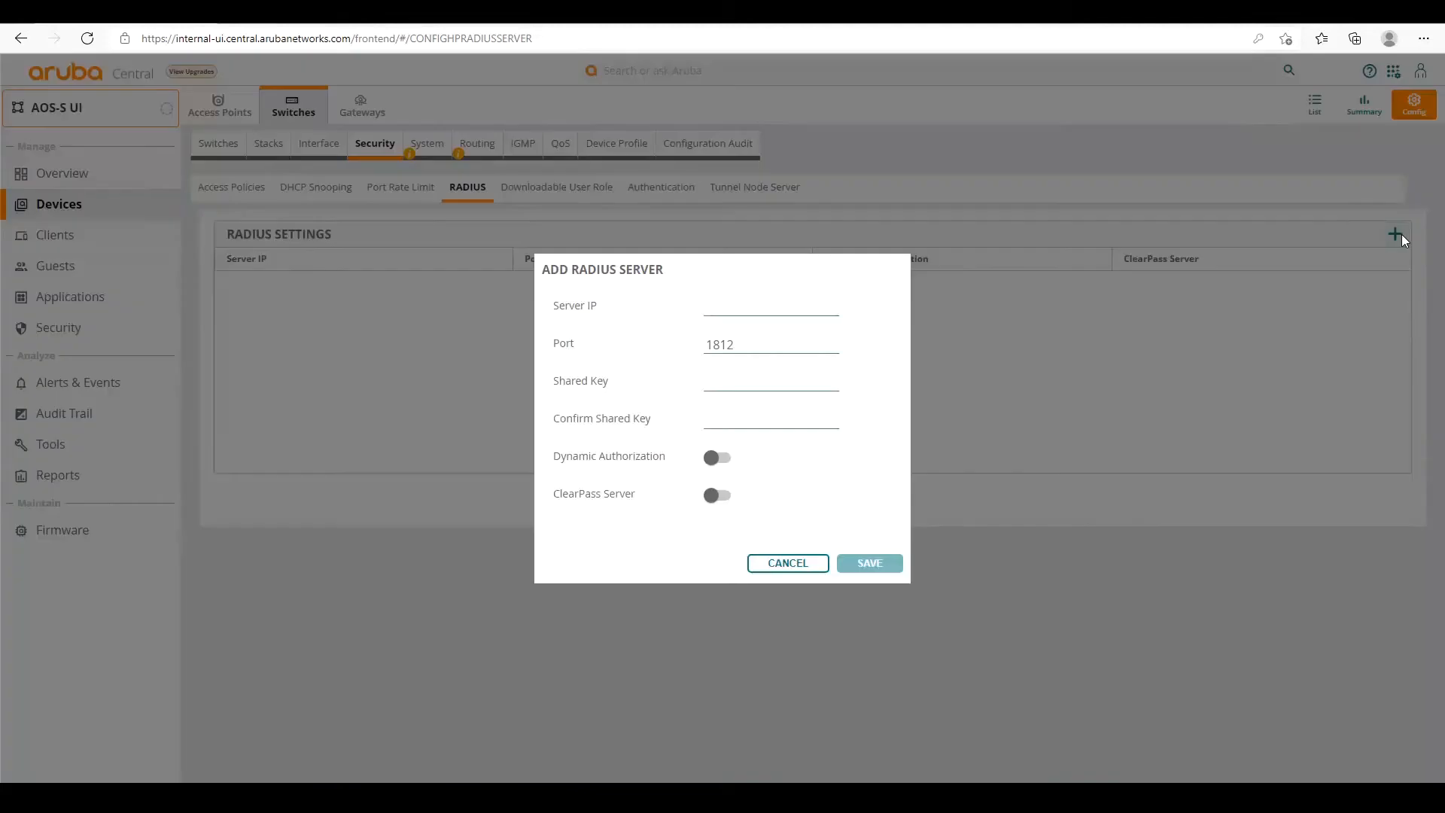
pyautogui.write('1')
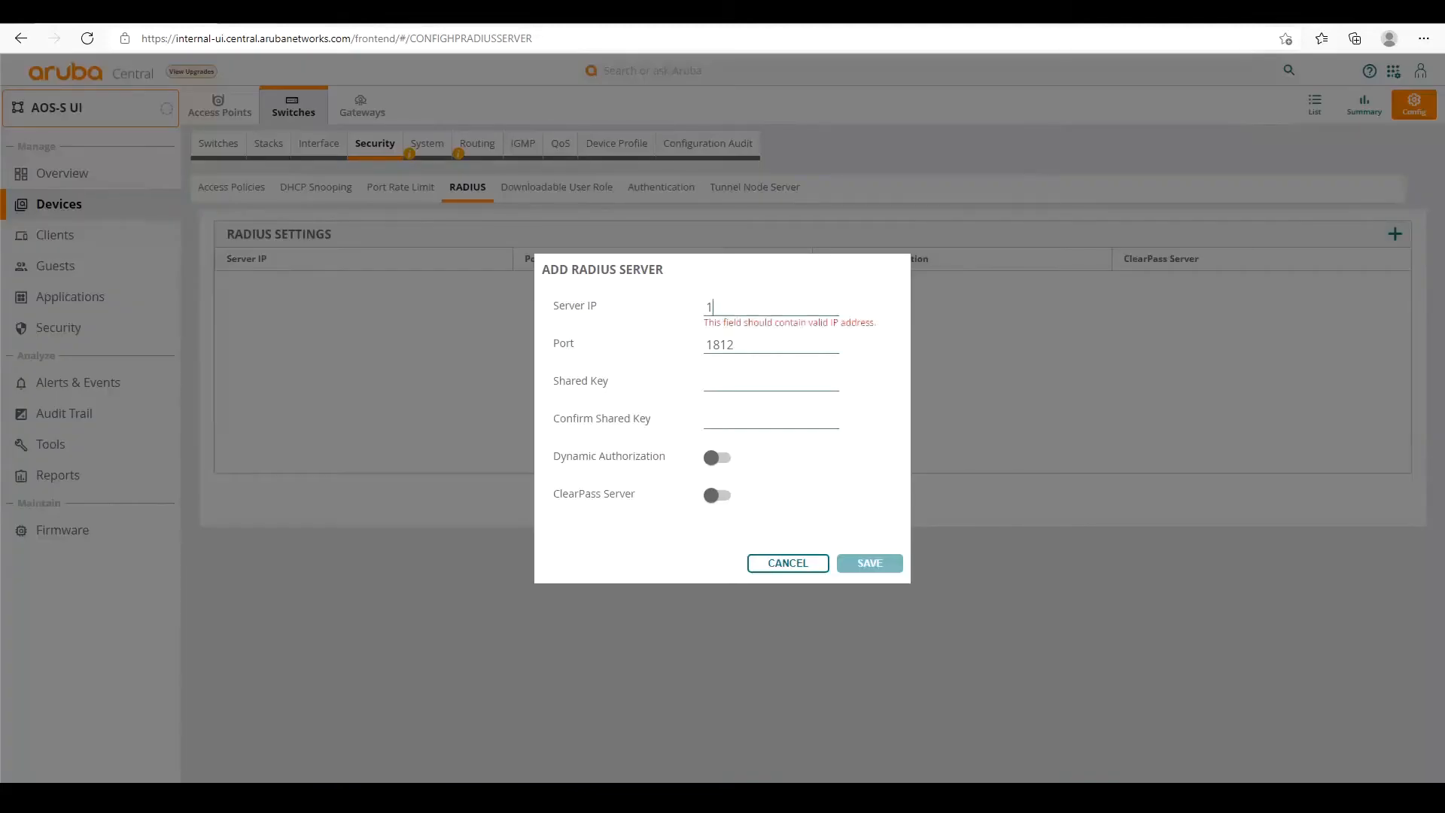
pyautogui.write('0.5.8.12')
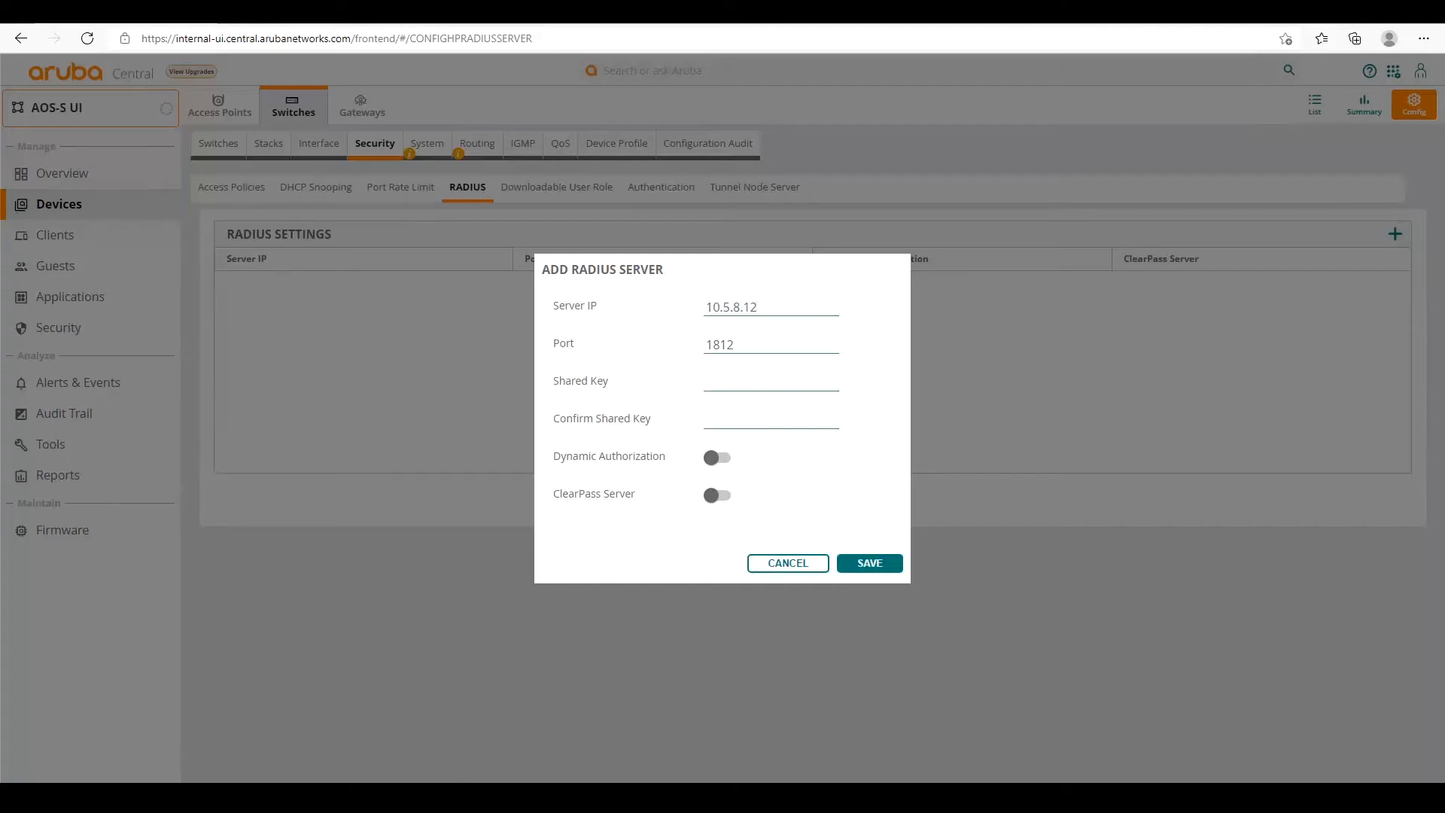
# Enter and confirm the RADIUS shared key, enable Dynamic Authorization and ClearPass Server, and save the server.
pyautogui.click(753, 382)
pyautogui.write('•••••')
pyautogui.press('Tab')
pyautogui.write('•••••')
pyautogui.click(719, 457)
pyautogui.click(717, 495)
pyautogui.click(866, 564)
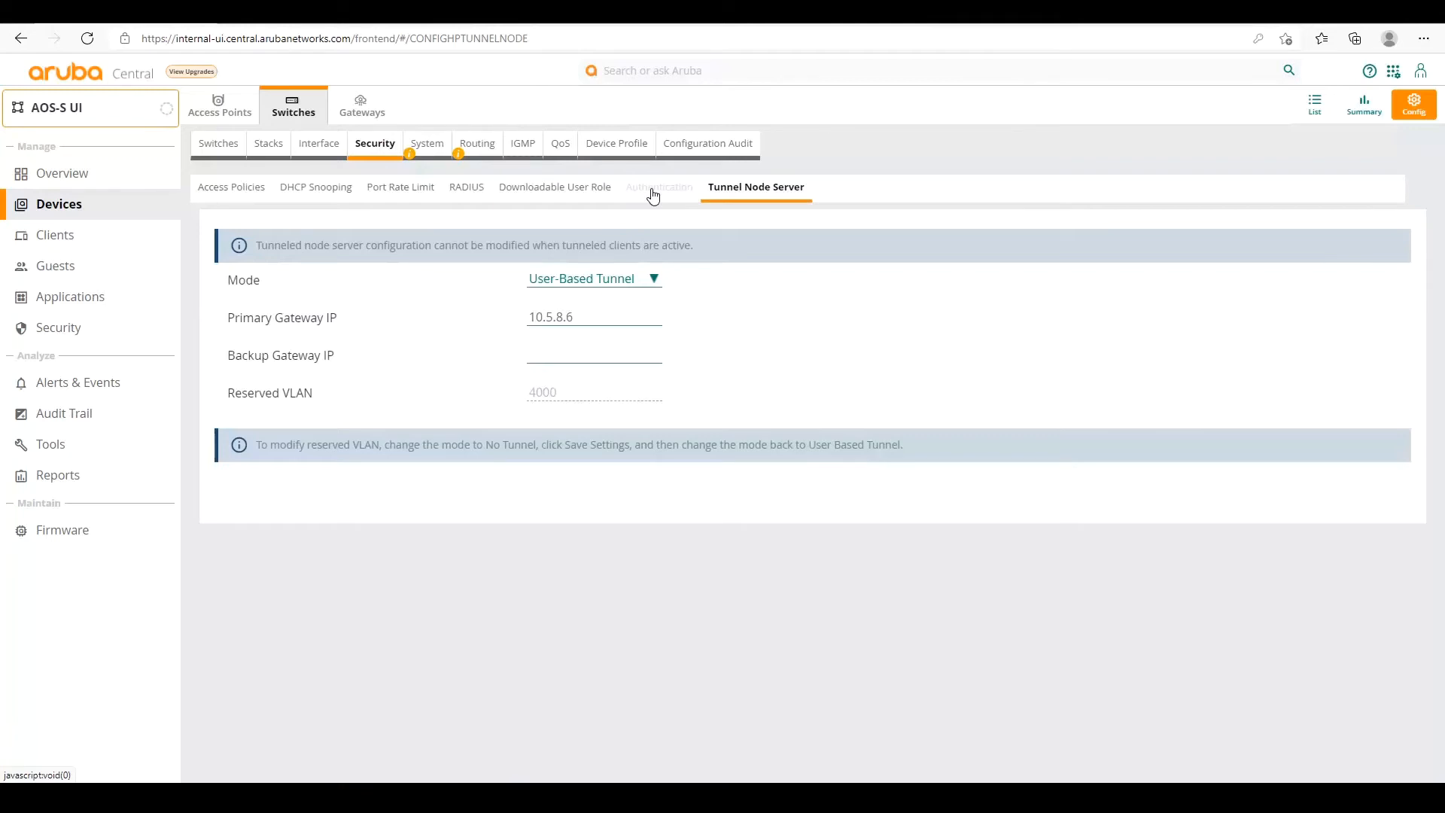
# Review the RADIUS server entry for 10.5.8.12 and show the Downloadable User Role settings.
pyautogui.click(473, 193)
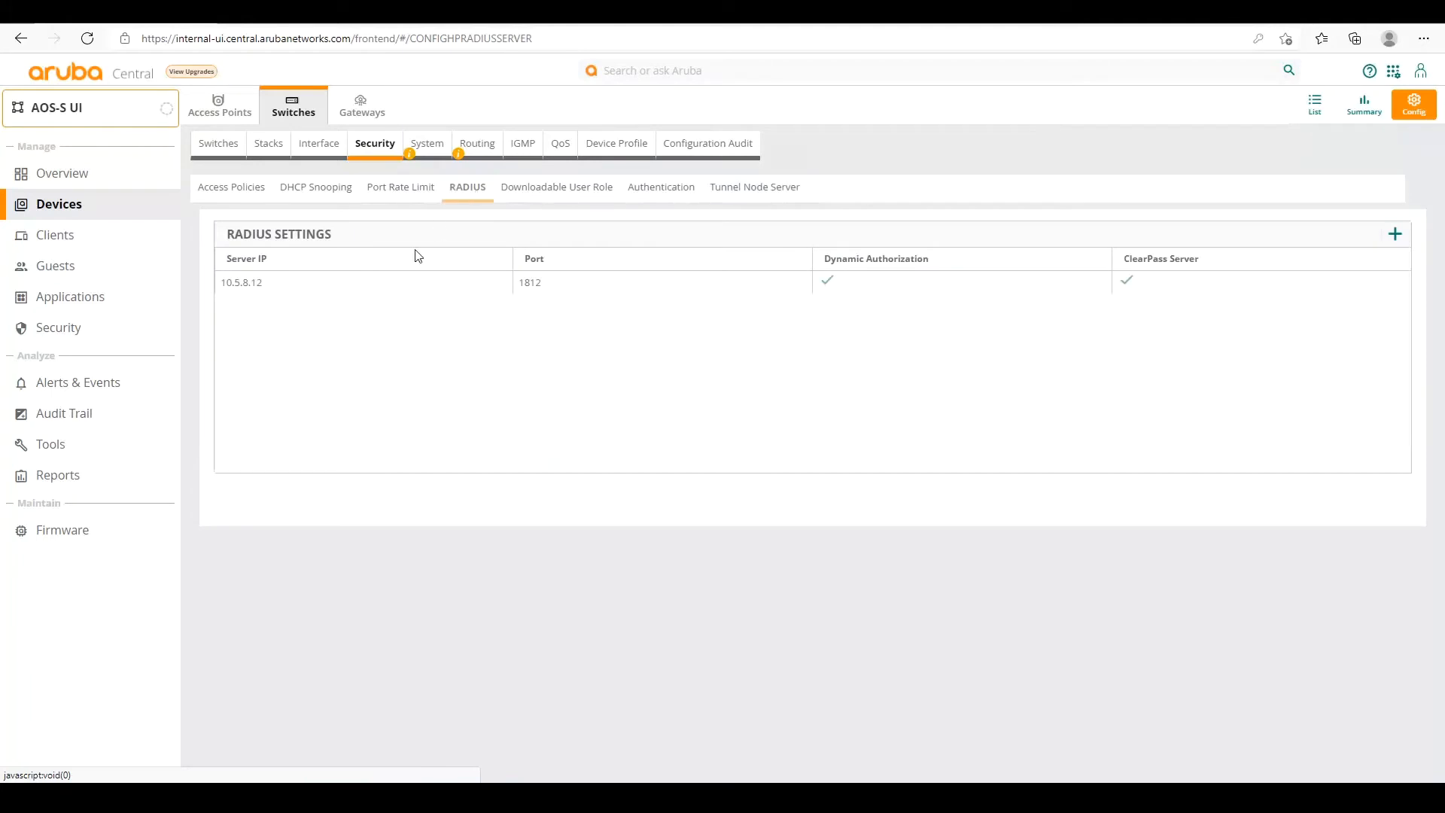
pyautogui.moveTo(1145, 294)
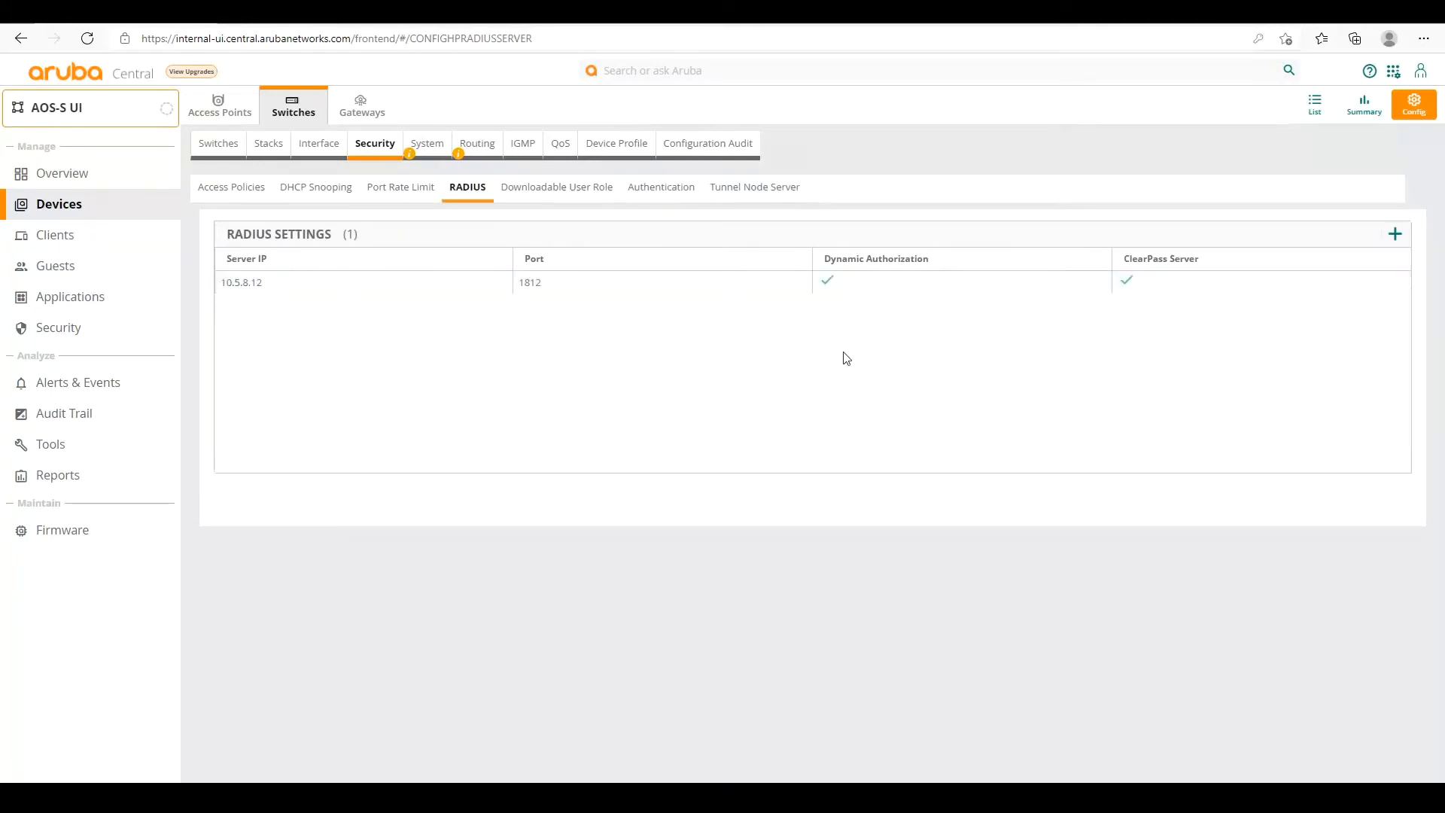
pyautogui.click(553, 198)
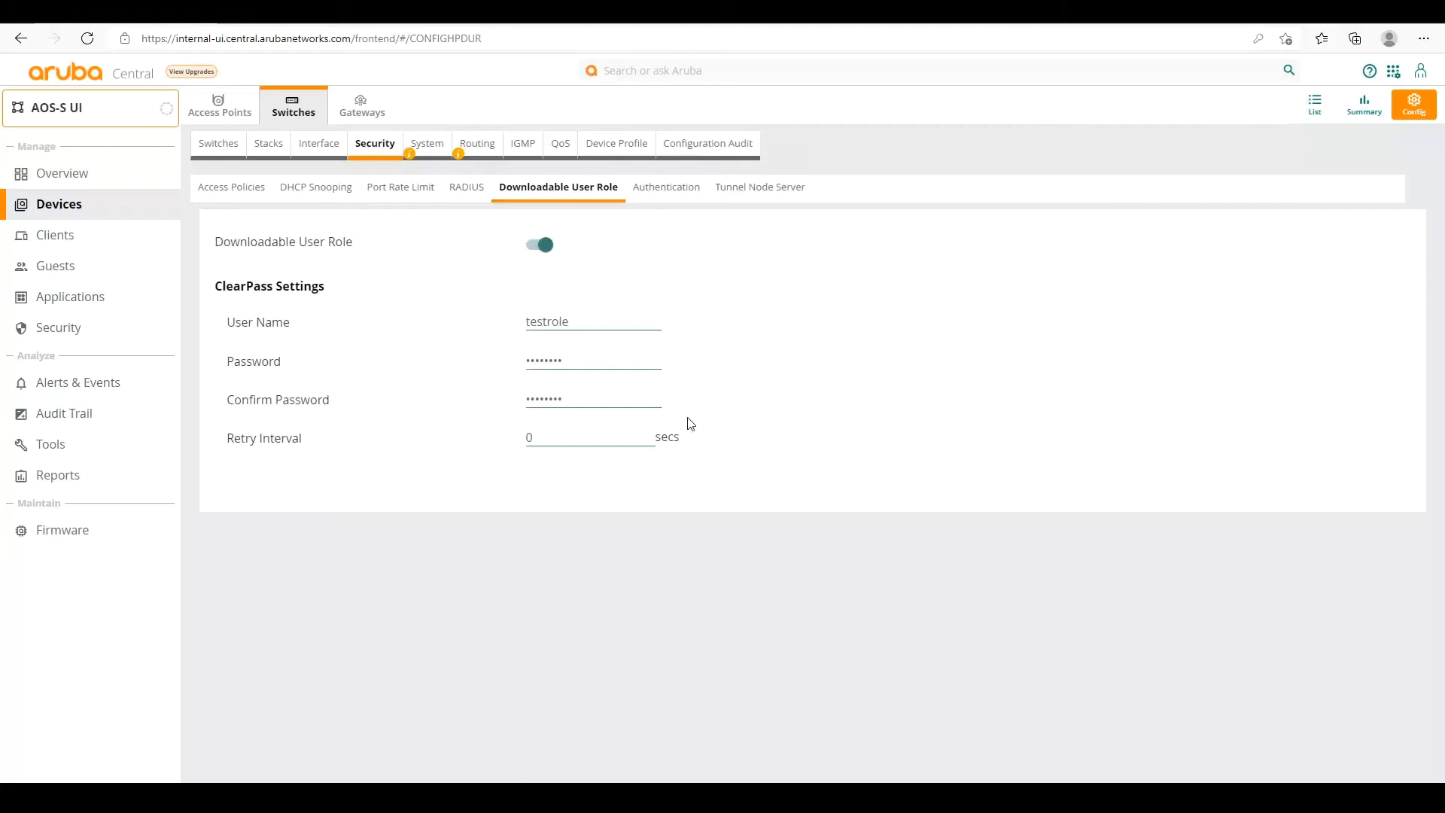
# Look at the group-level authentication settings, and open the Aruba-Stack-3810M device from the group's switch list.
pyautogui.click(674, 196)
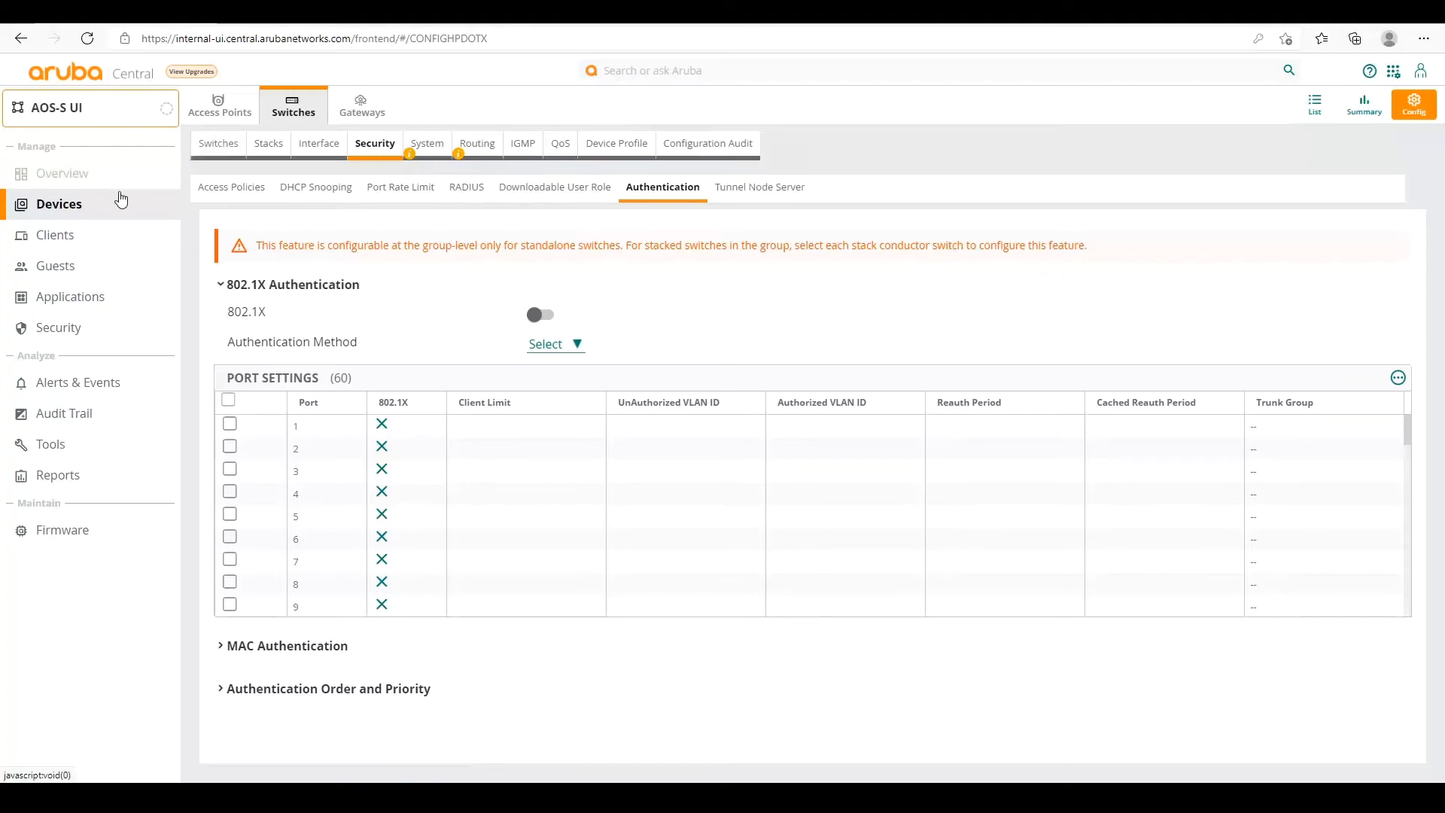
pyautogui.click(206, 148)
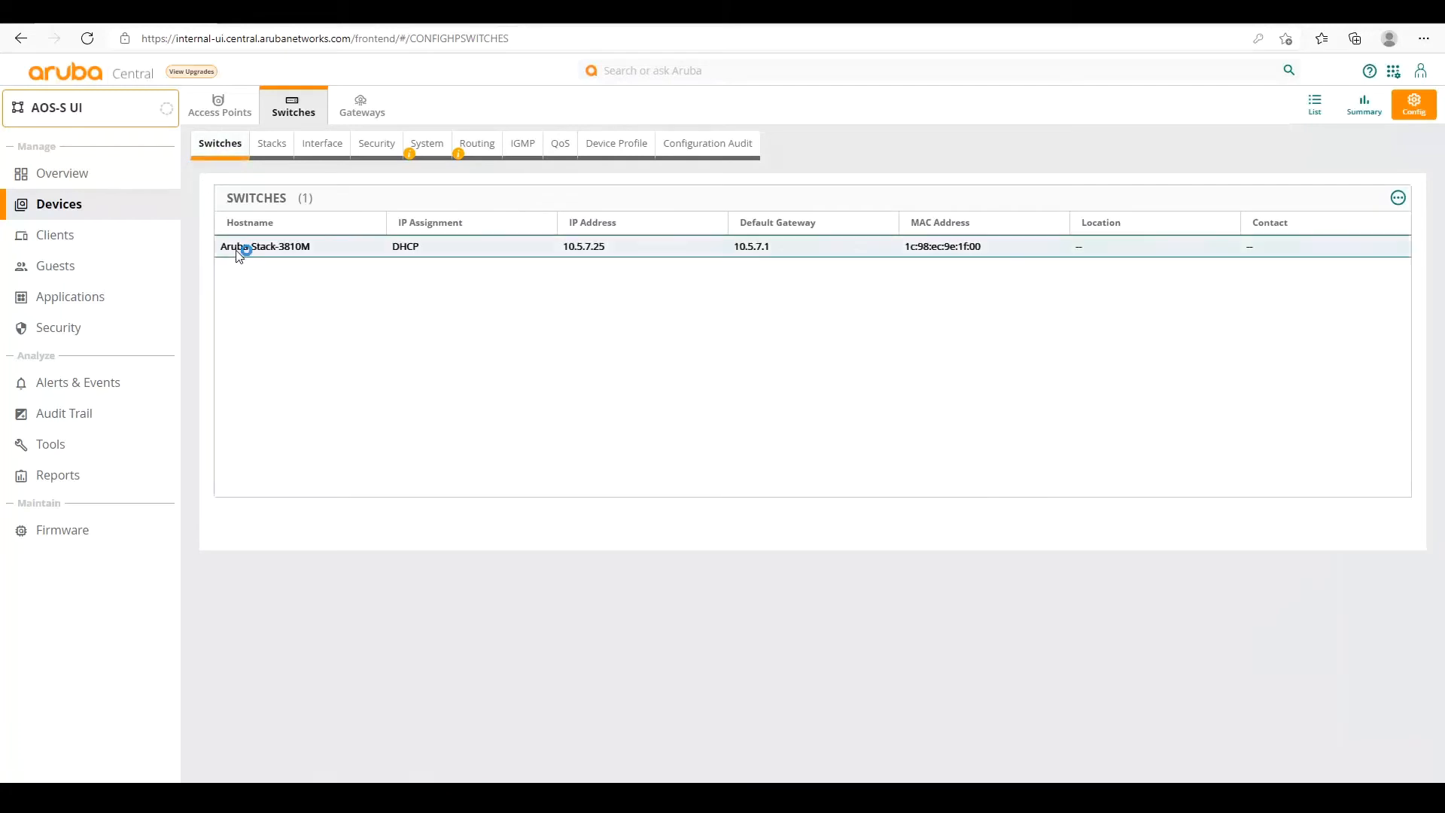
pyautogui.click(1313, 105)
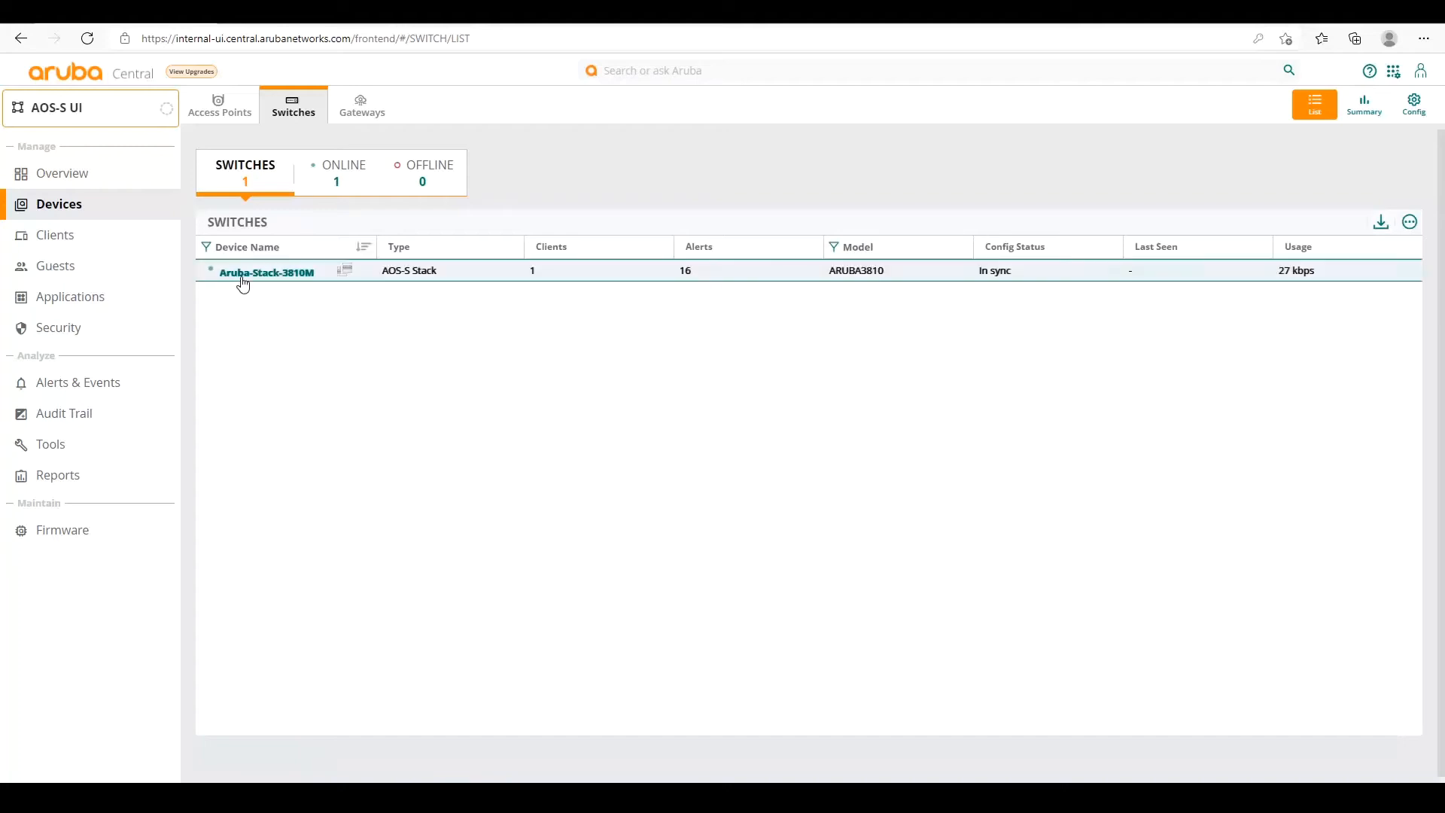
pyautogui.click(241, 274)
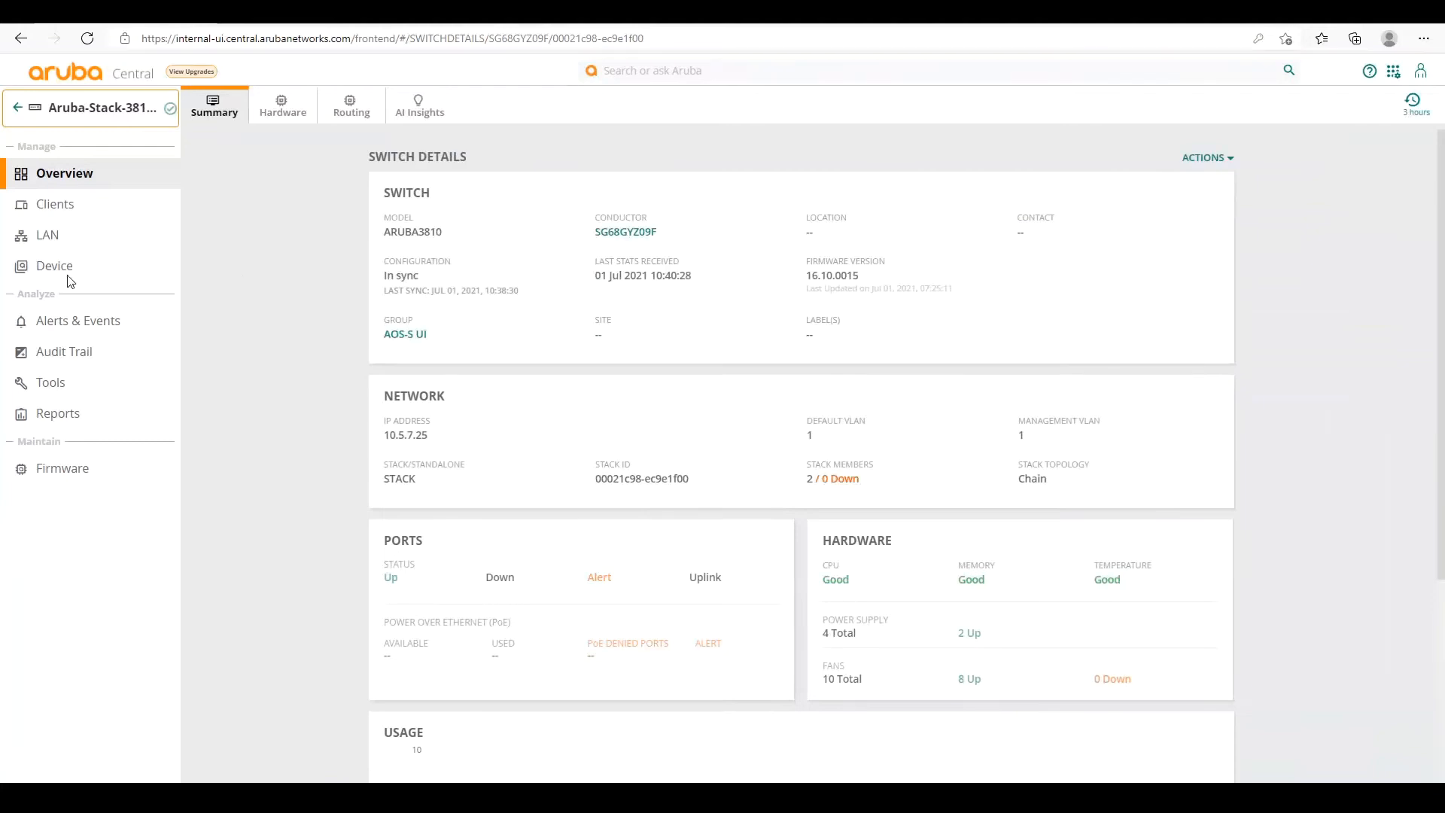
# In the stack's security authentication configuration, enable 802.1X and set its authentication method to EAP.
pyautogui.click(46, 268)
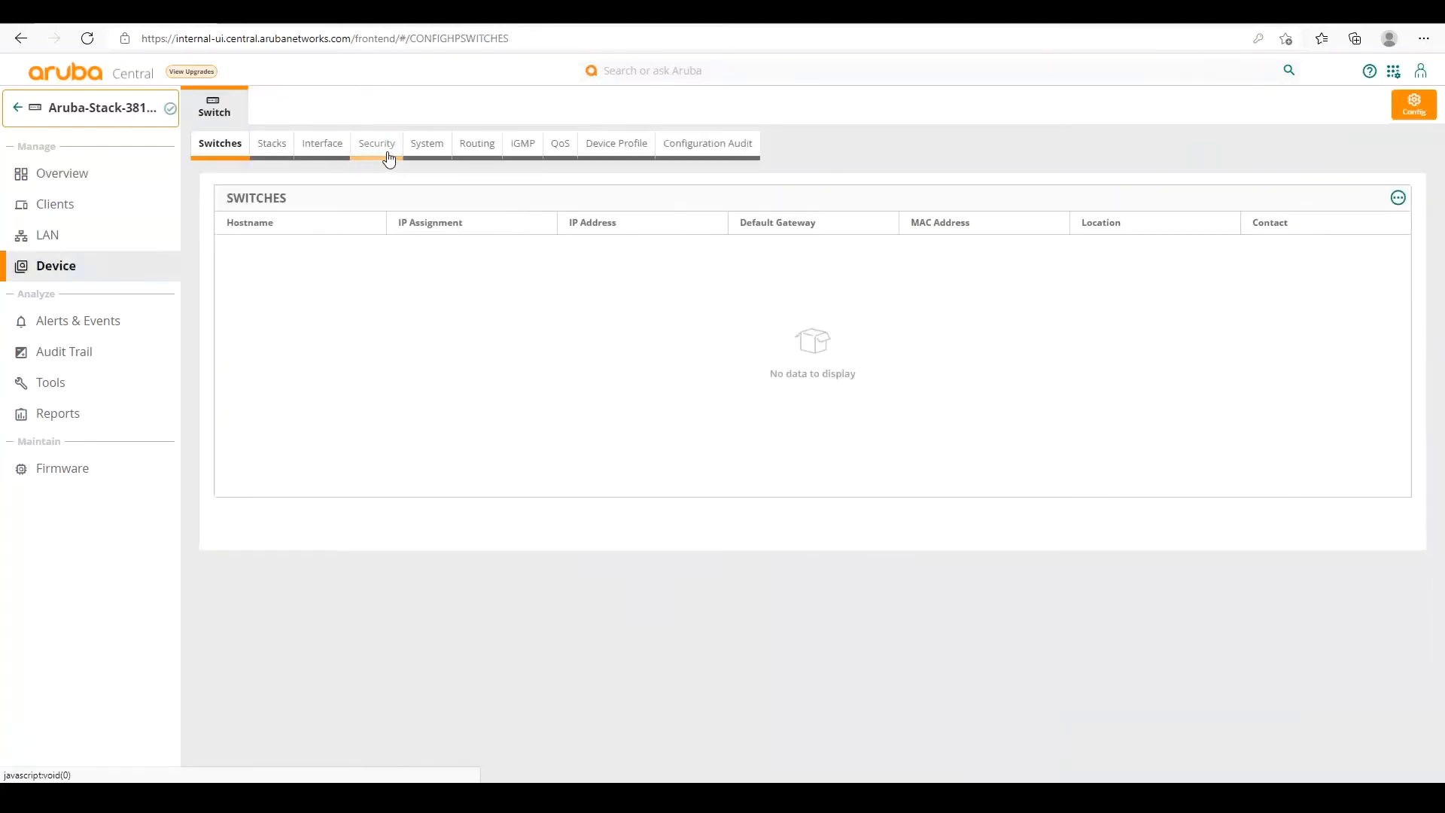
pyautogui.click(387, 151)
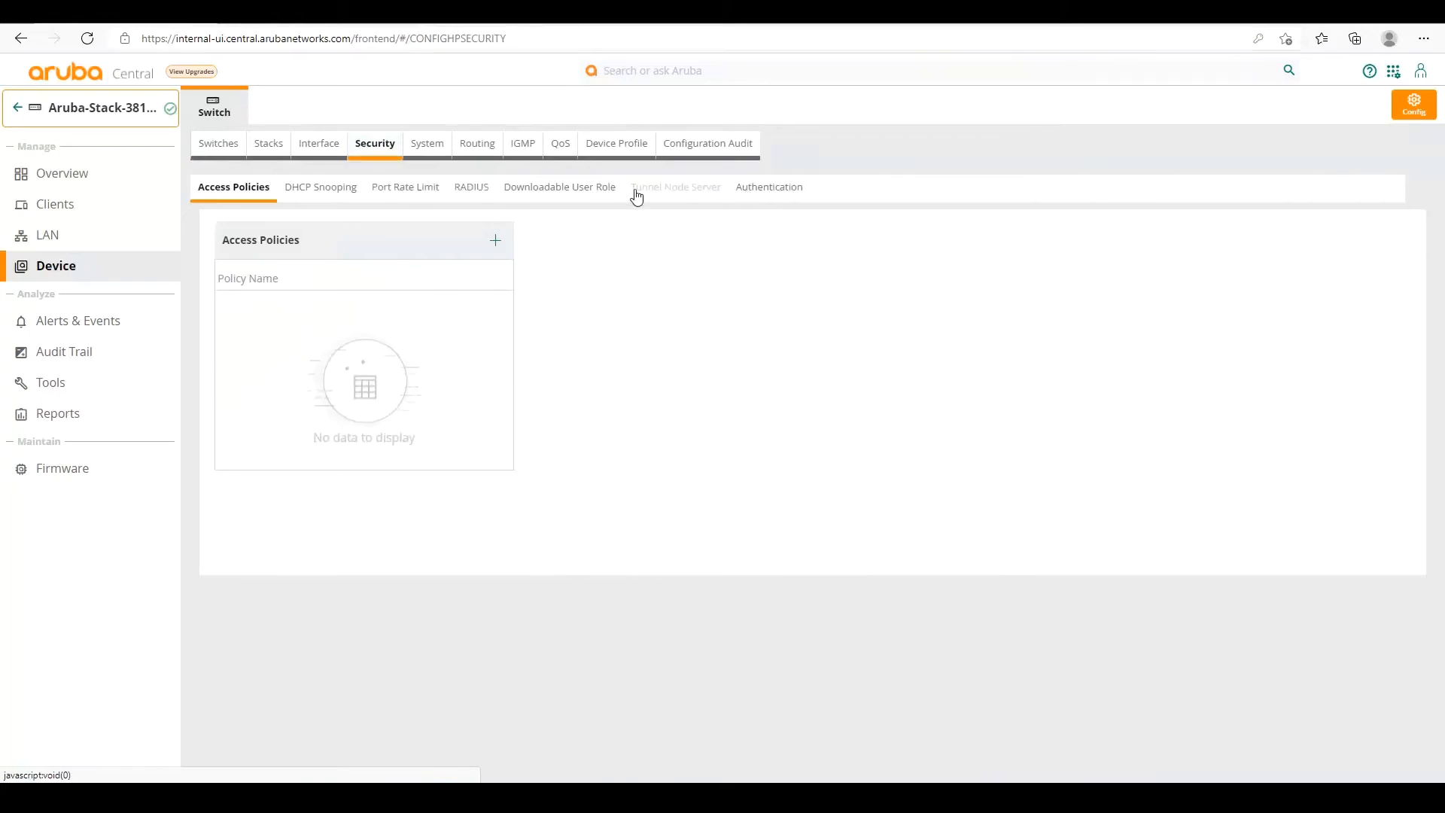
pyautogui.click(781, 189)
pyautogui.click(294, 228)
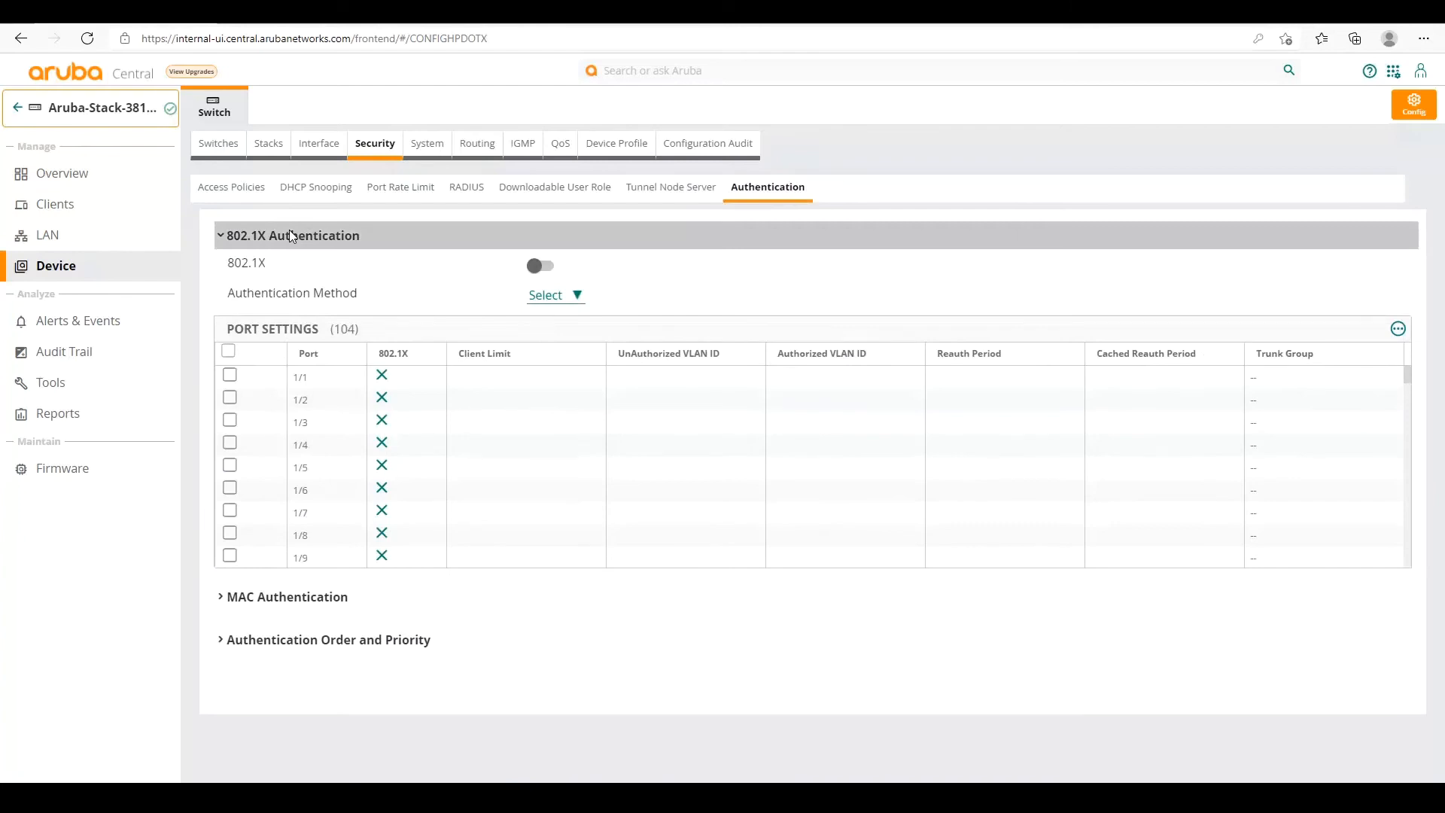
pyautogui.click(542, 267)
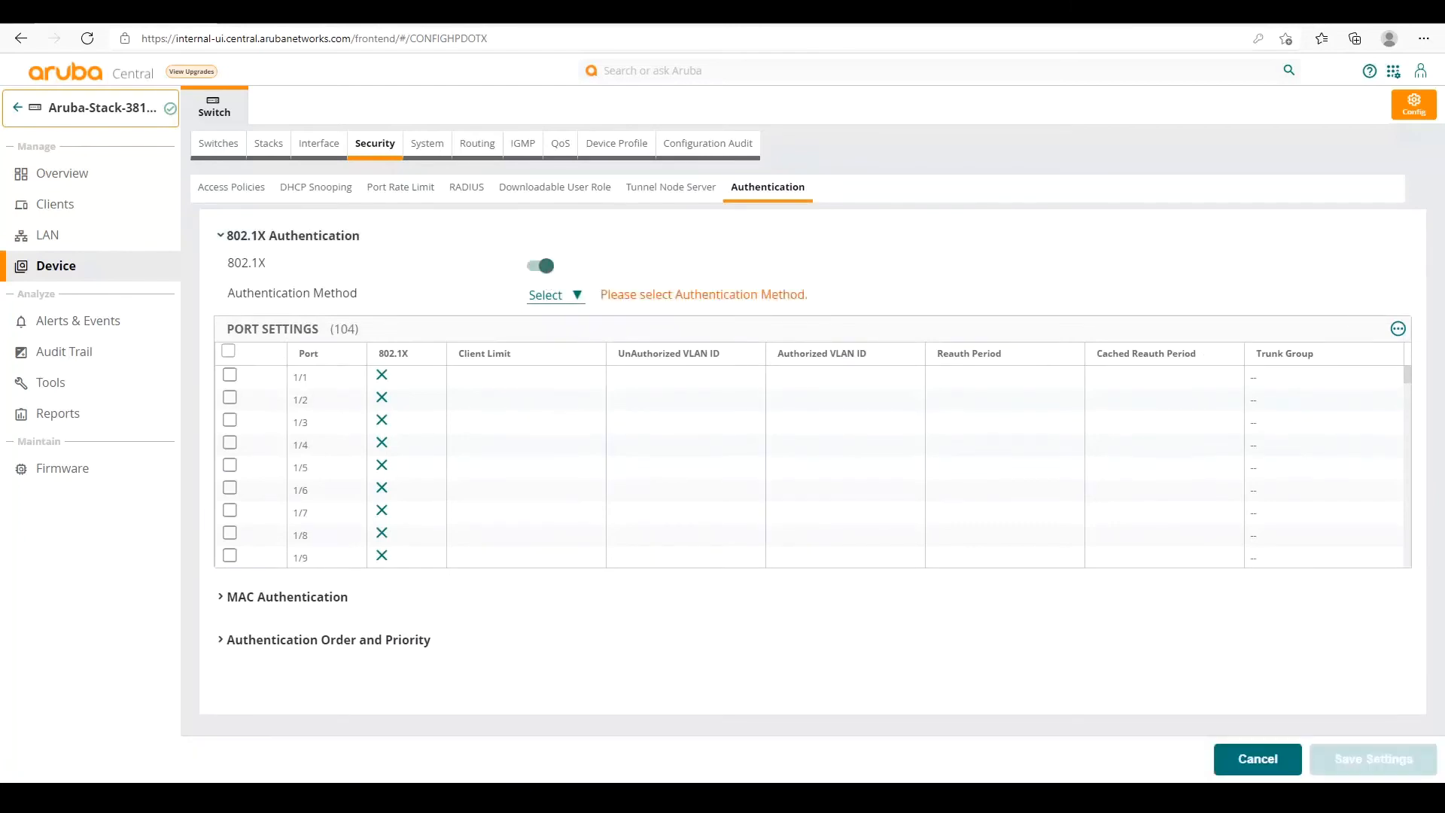
pyautogui.click(542, 296)
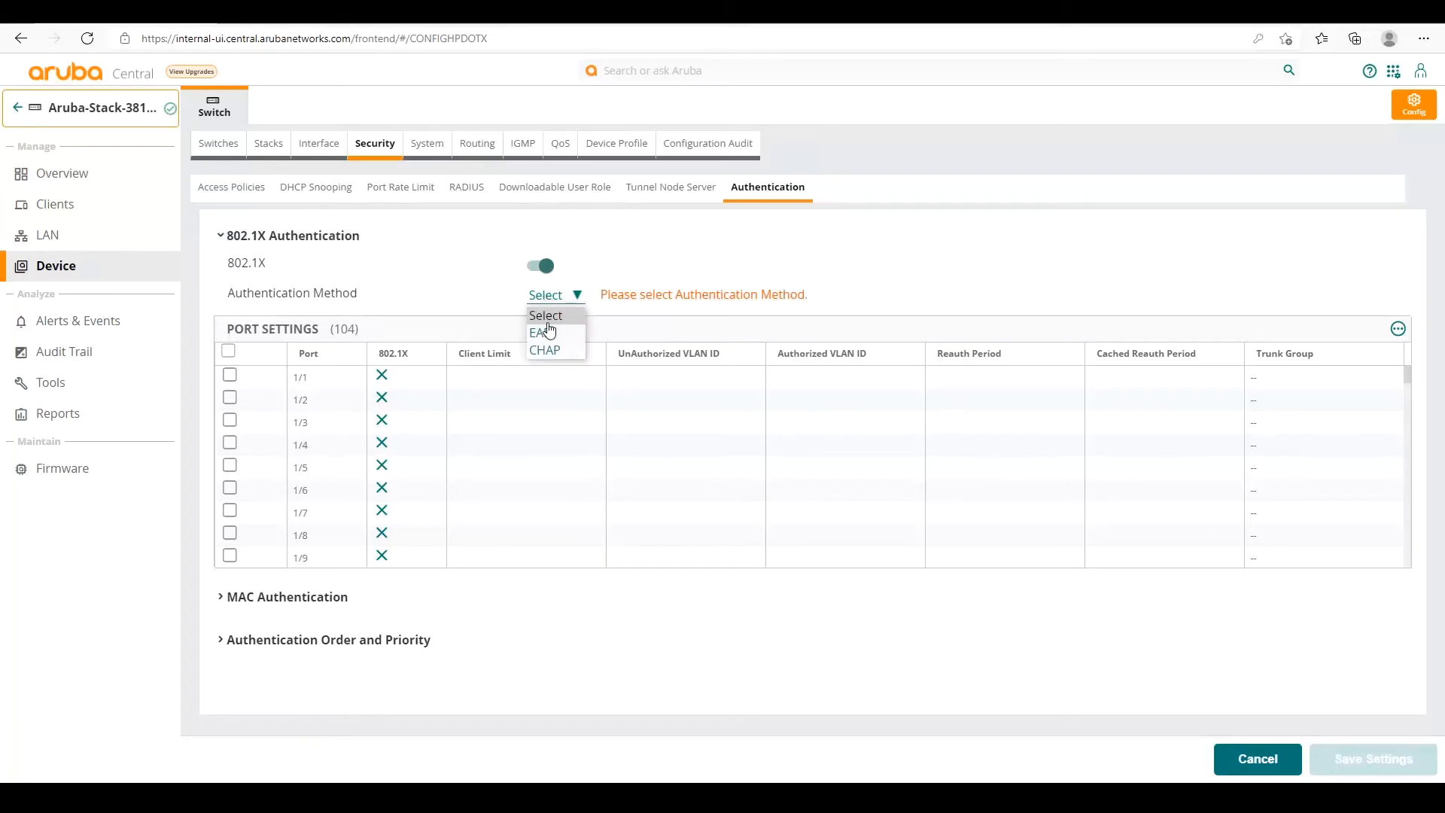
pyautogui.click(545, 334)
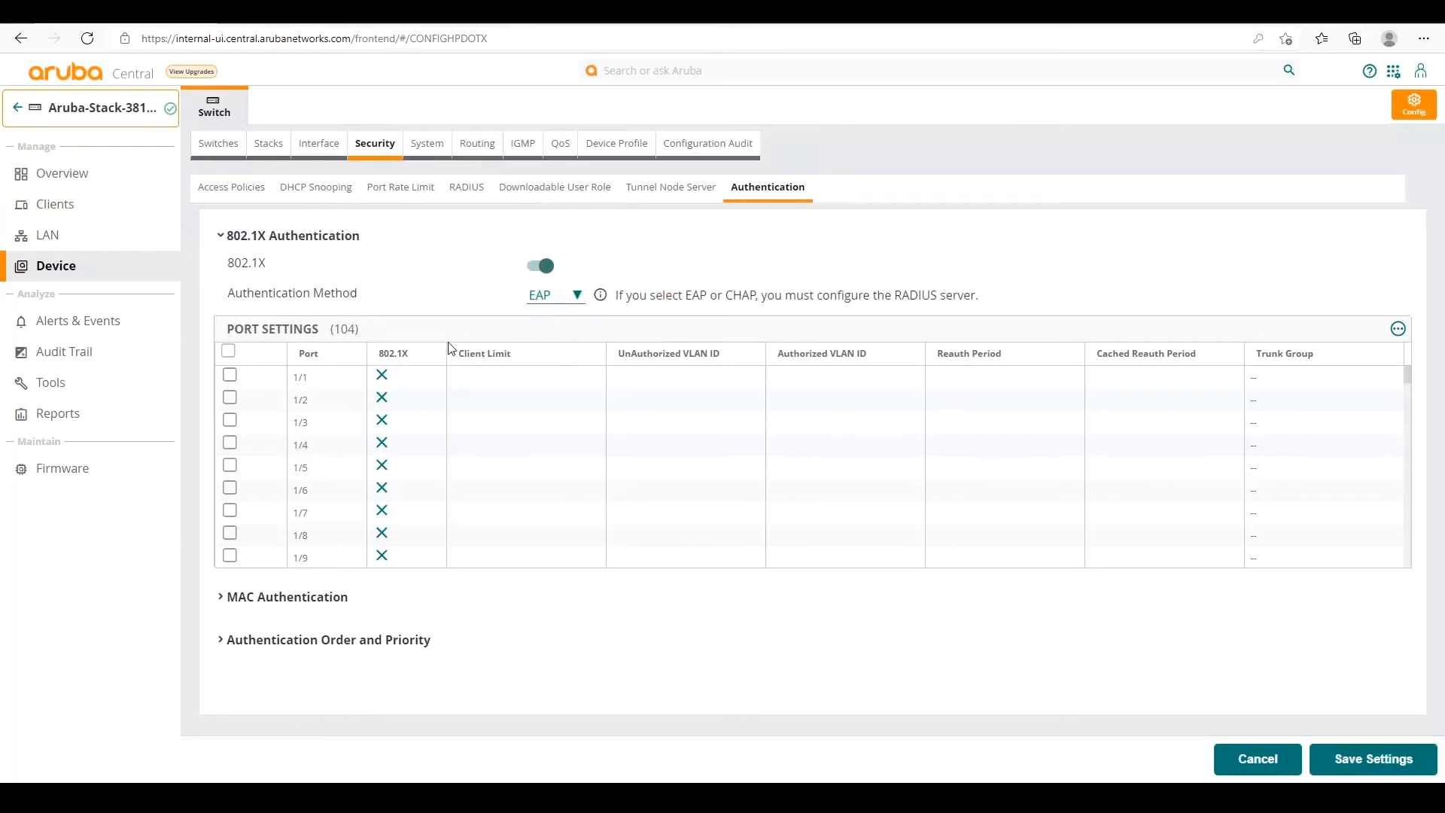
# Select ports 1/2, 1/3 and 1/4 in the 802.1X port settings and set 802.1X to Enable for them.
pyautogui.click(229, 399)
pyautogui.click(229, 420)
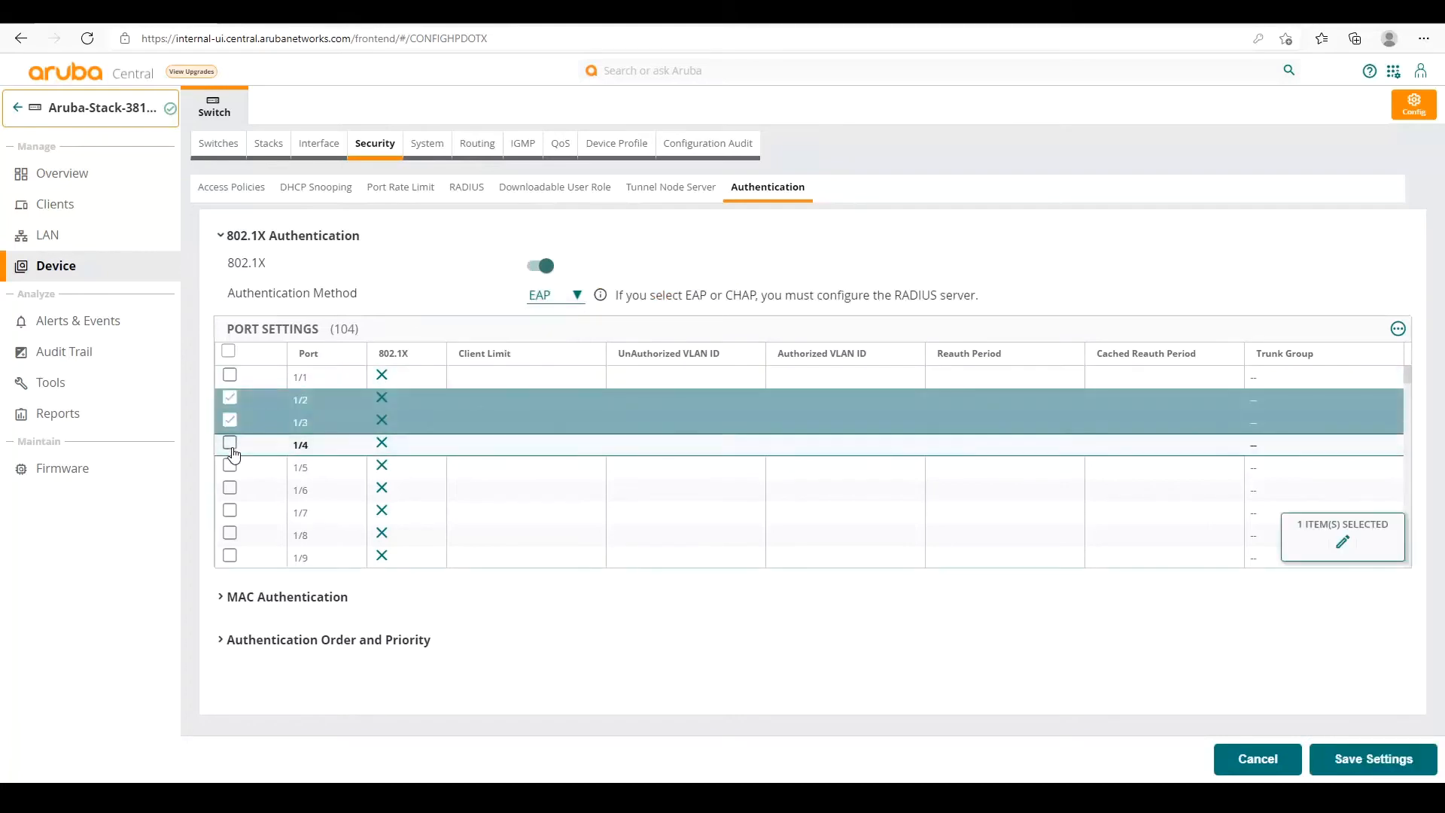
pyautogui.click(229, 442)
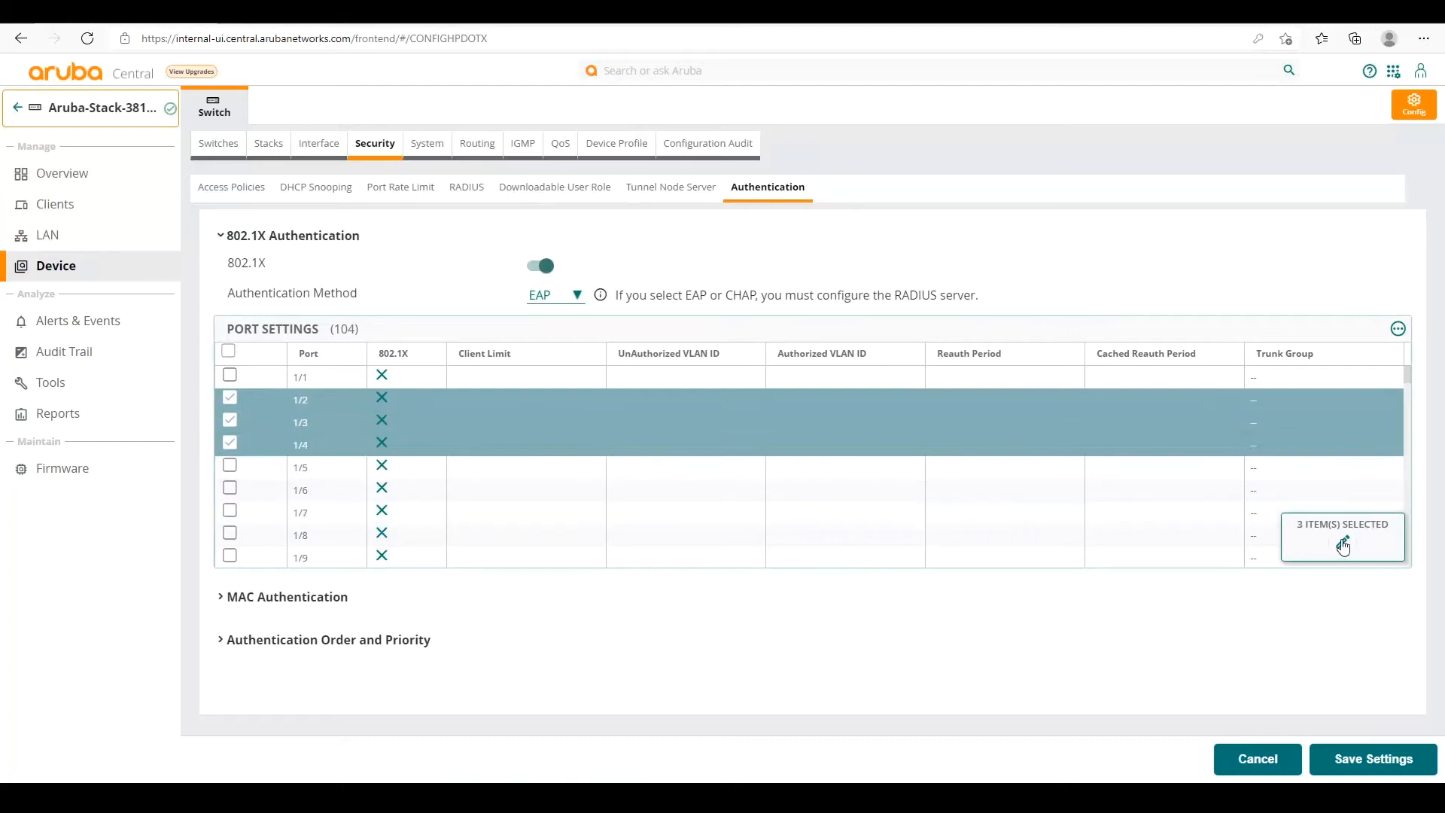
pyautogui.click(1344, 542)
pyautogui.click(715, 410)
pyautogui.click(712, 457)
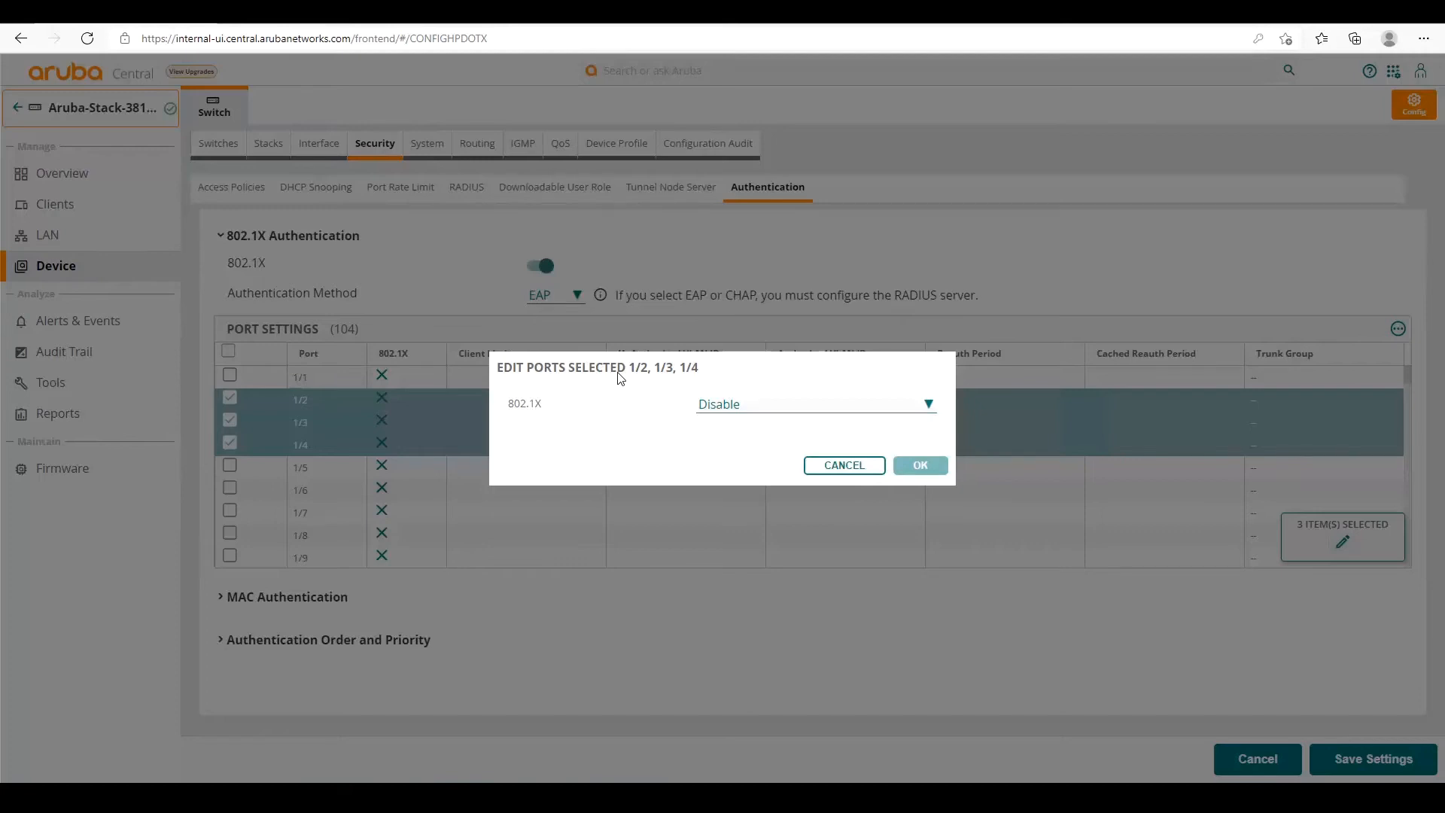
pyautogui.press('Up')
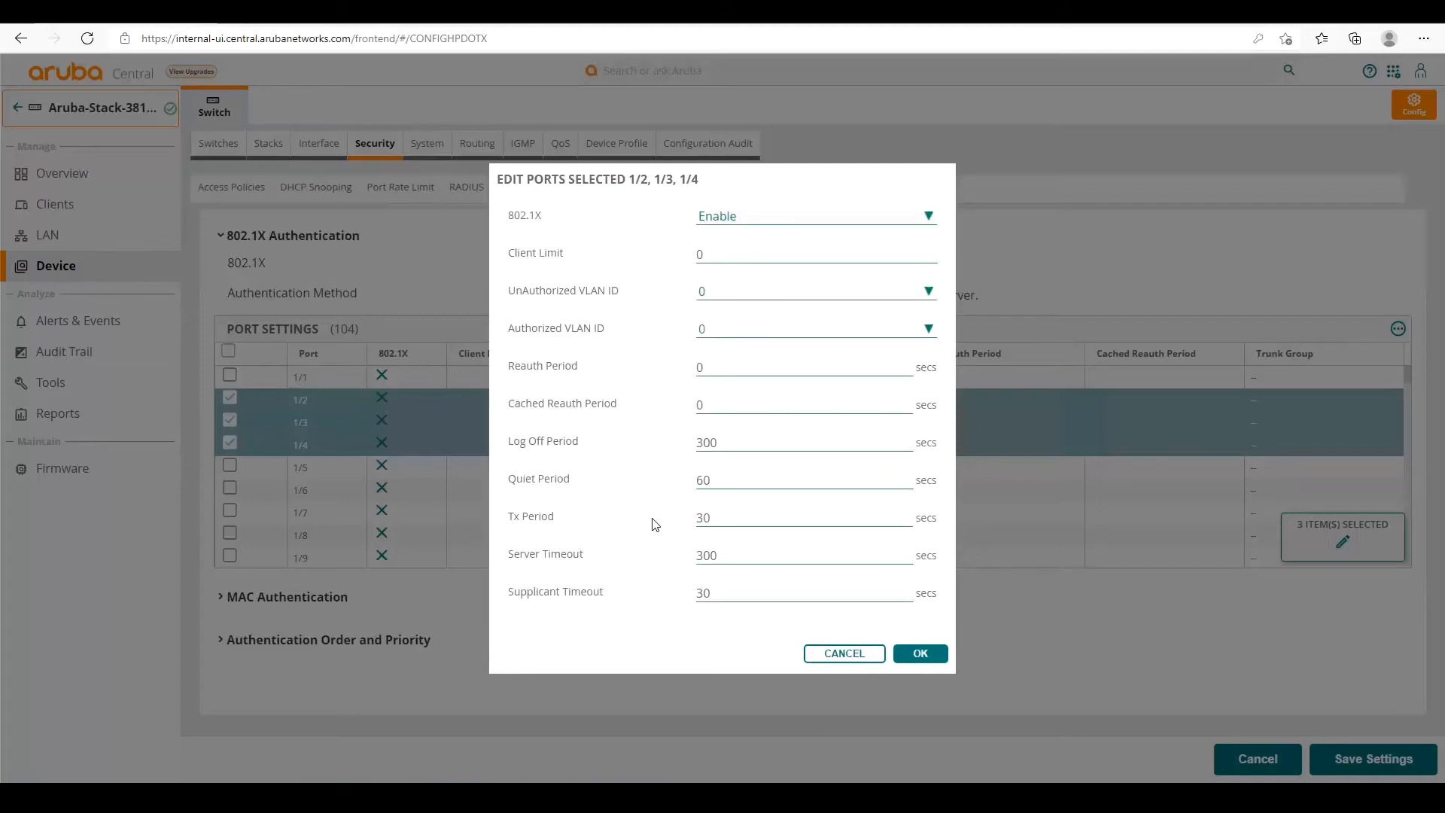
# Set the 802.1X client limit of the selected ports to 5, apply it and save the authentication settings.
pyautogui.doubleClick(696, 258)
pyautogui.write('5')
pyautogui.click(917, 658)
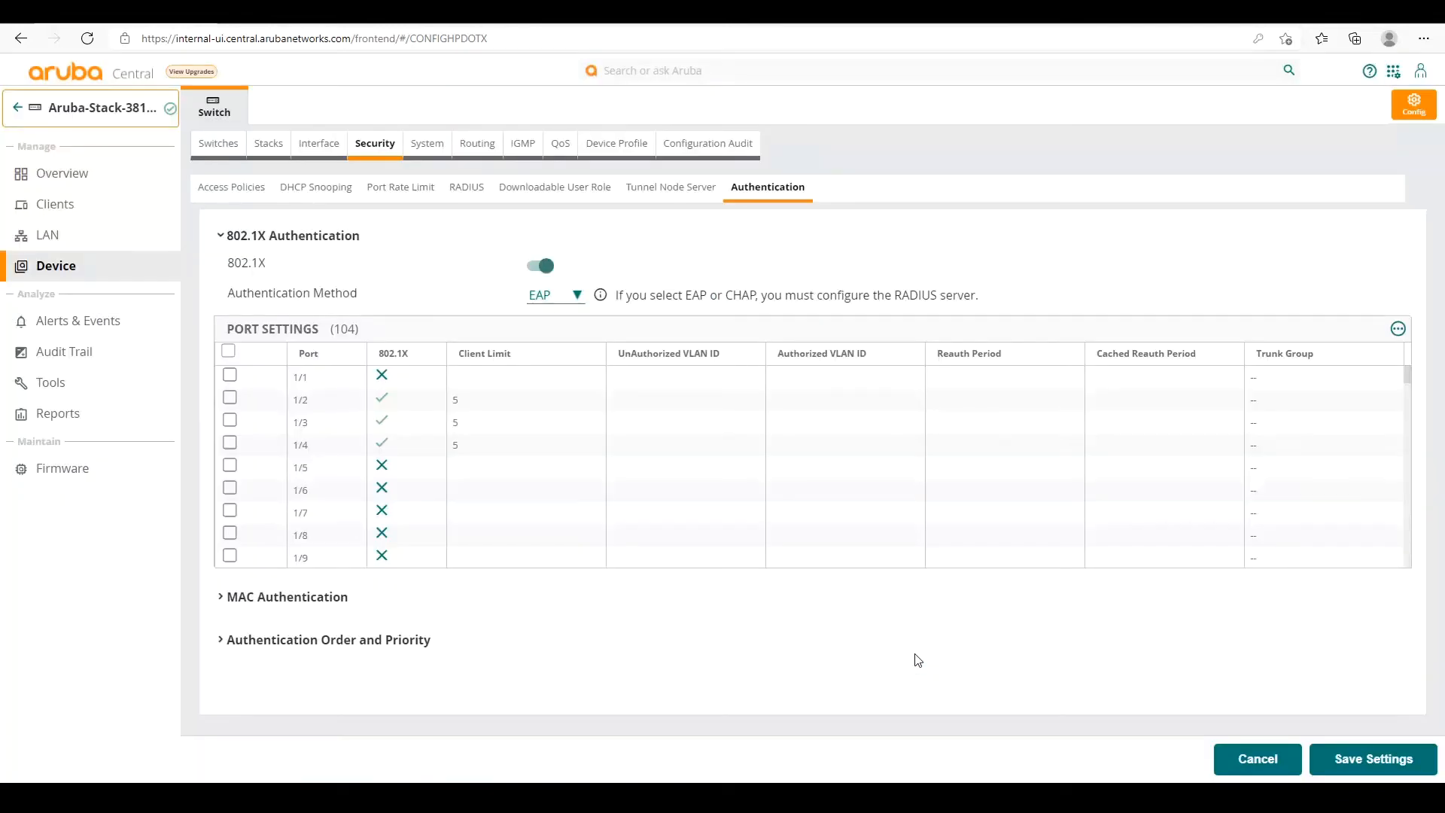
pyautogui.click(1353, 761)
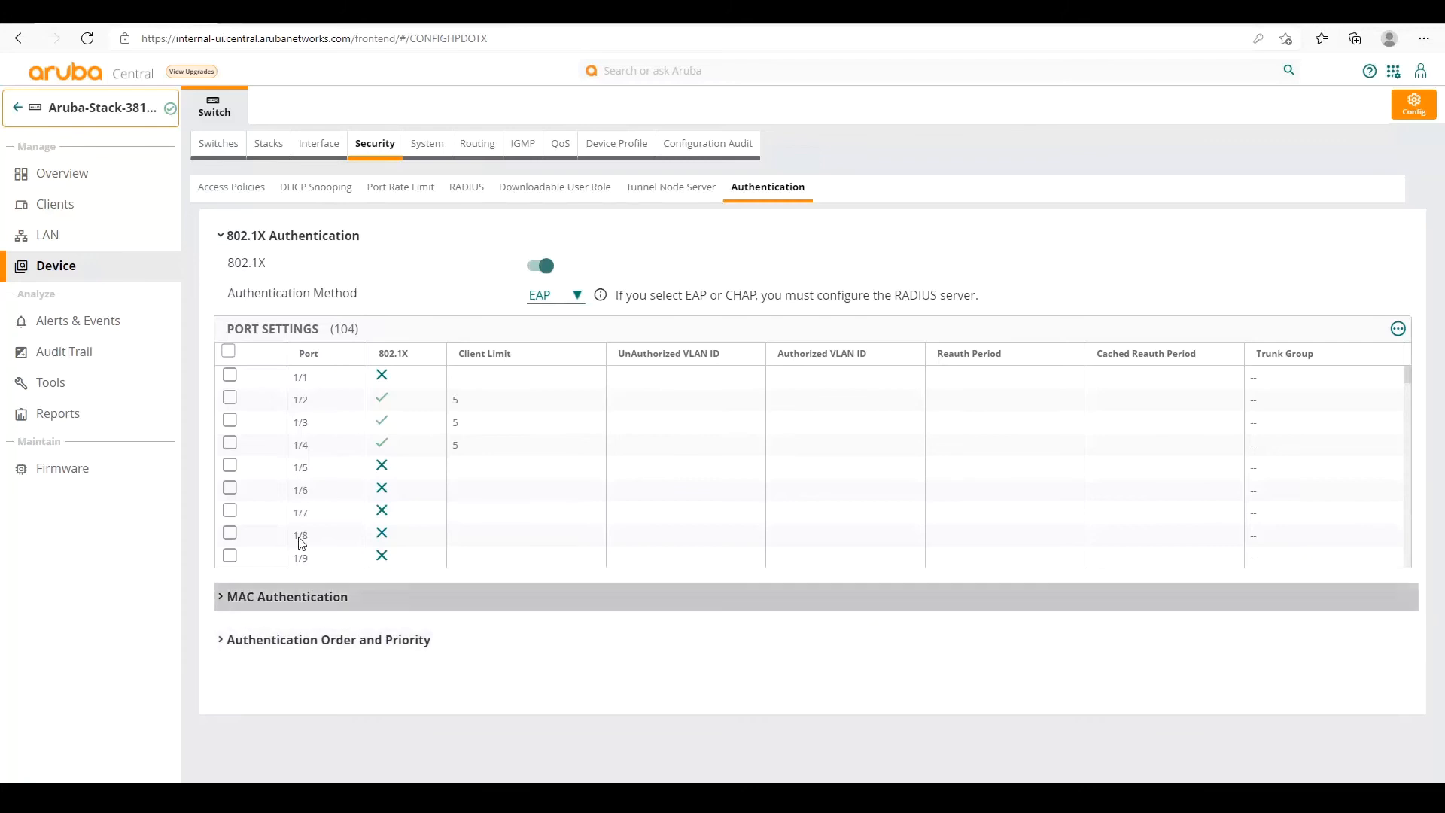
# Select ports 1/2, 1/3 and 1/4 in the MAC authentication port settings and set MAC Auth to Enable for them.
pyautogui.click(243, 599)
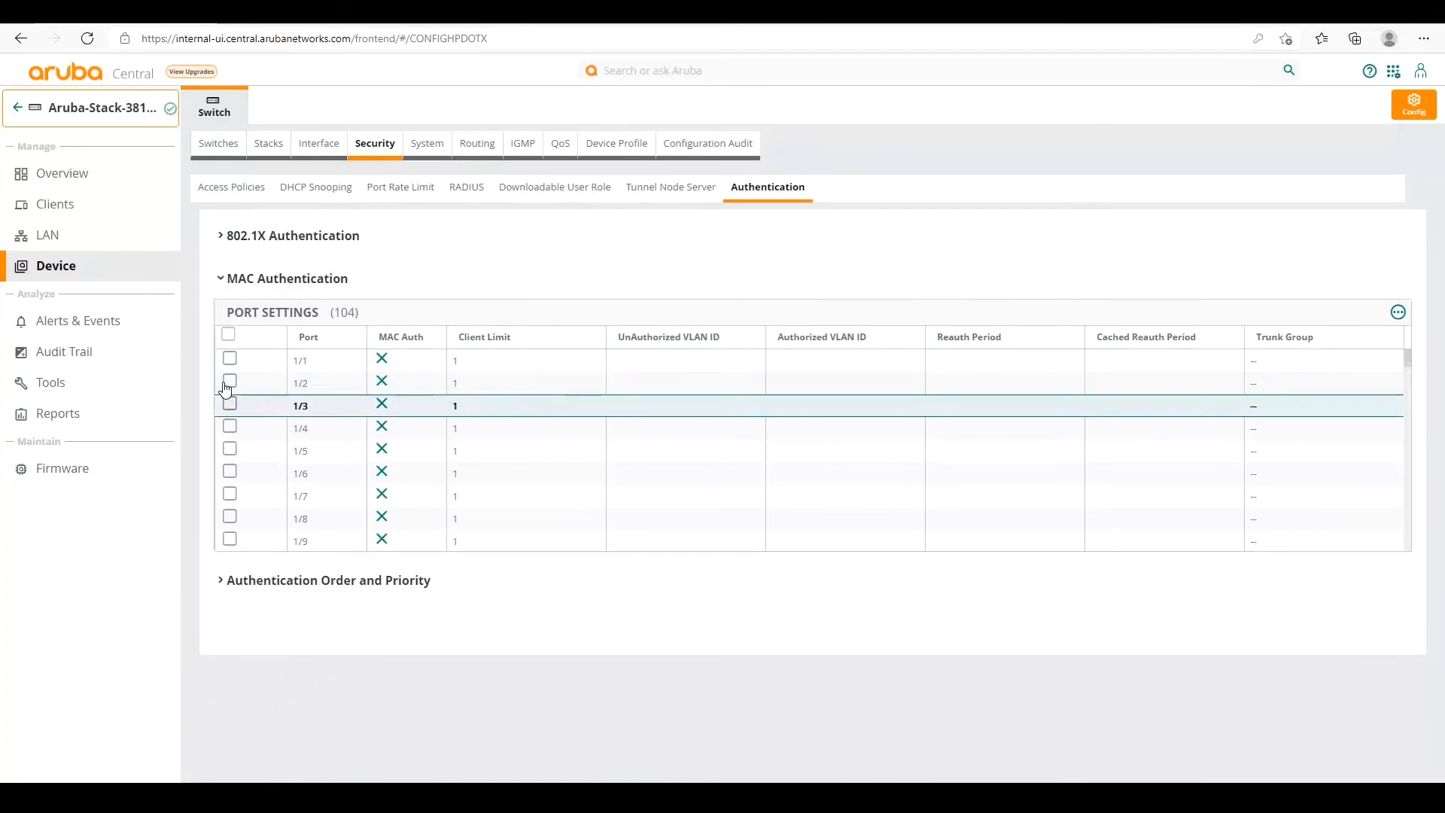
pyautogui.click(230, 381)
pyautogui.click(229, 404)
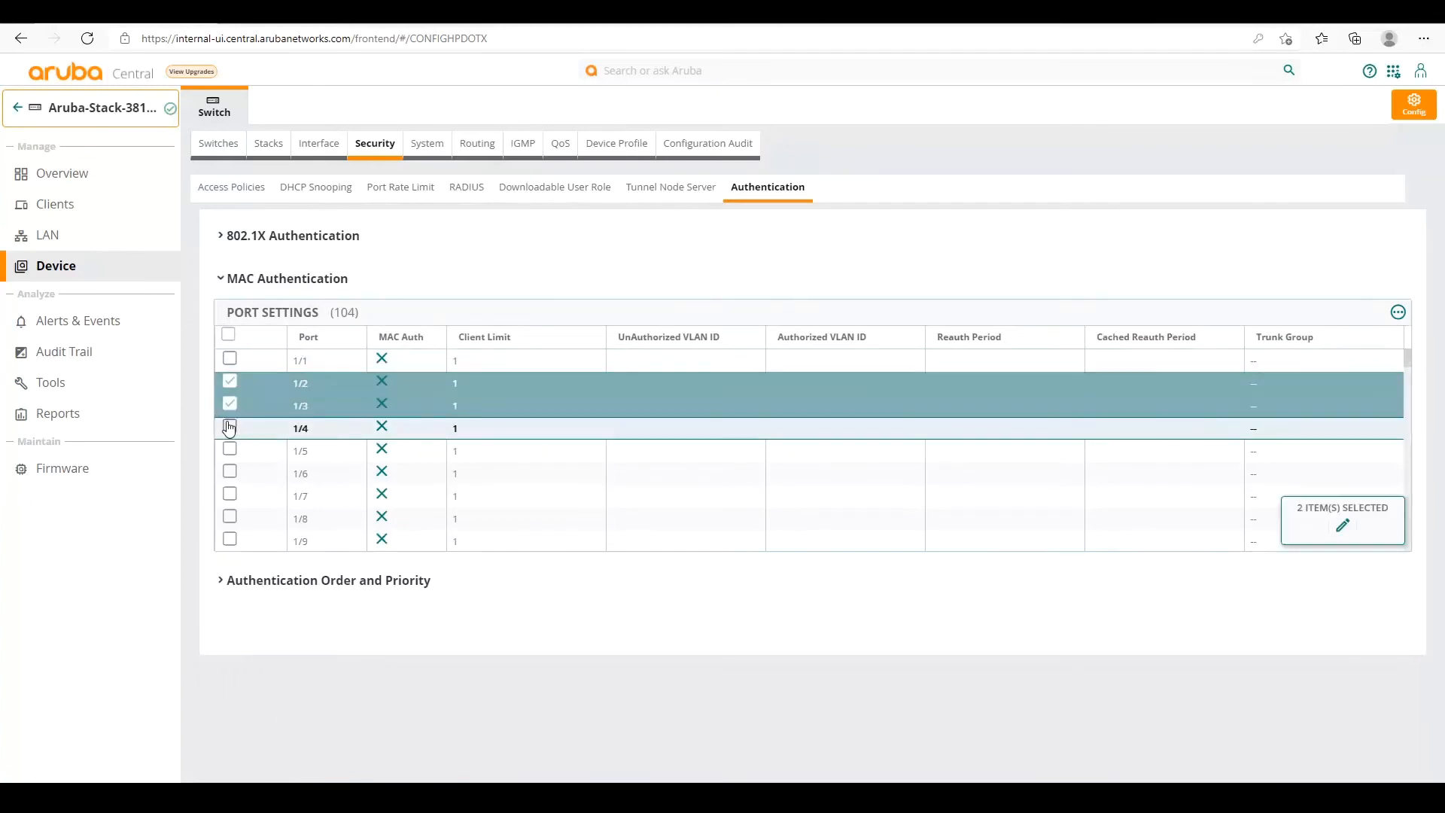
pyautogui.click(229, 426)
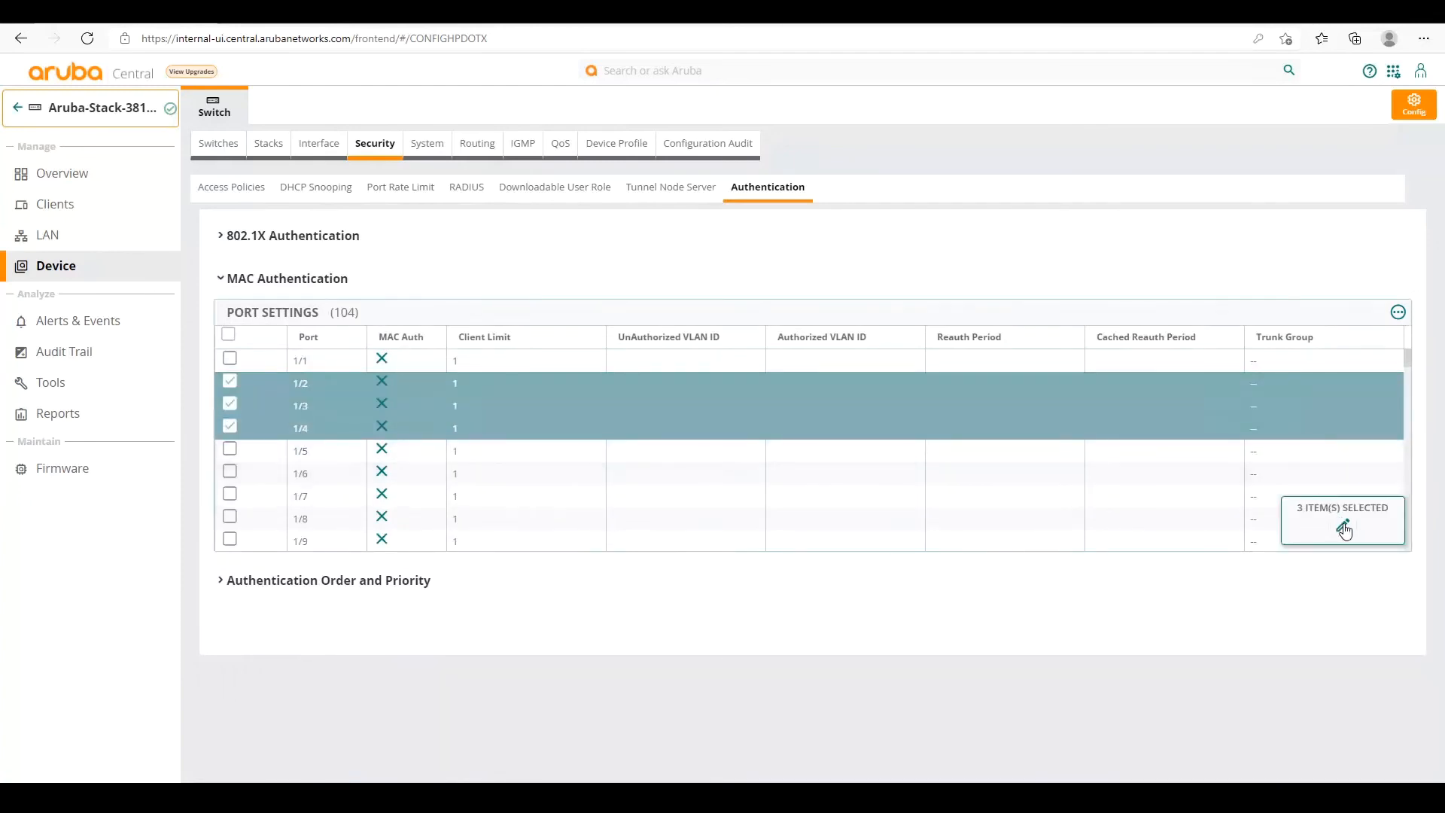
pyautogui.click(1344, 527)
pyautogui.click(713, 411)
pyautogui.click(713, 426)
pyautogui.click(713, 412)
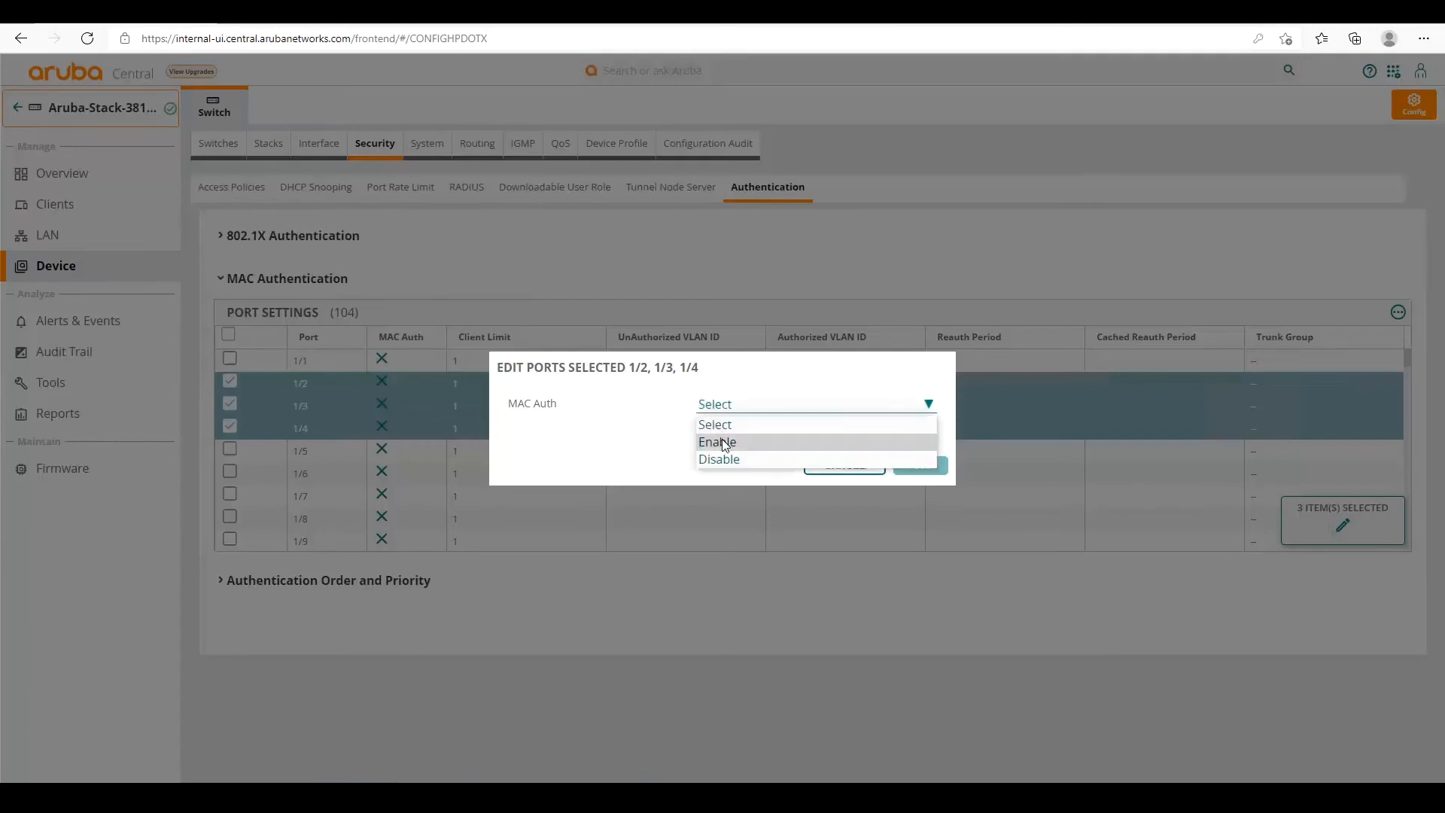
pyautogui.click(721, 442)
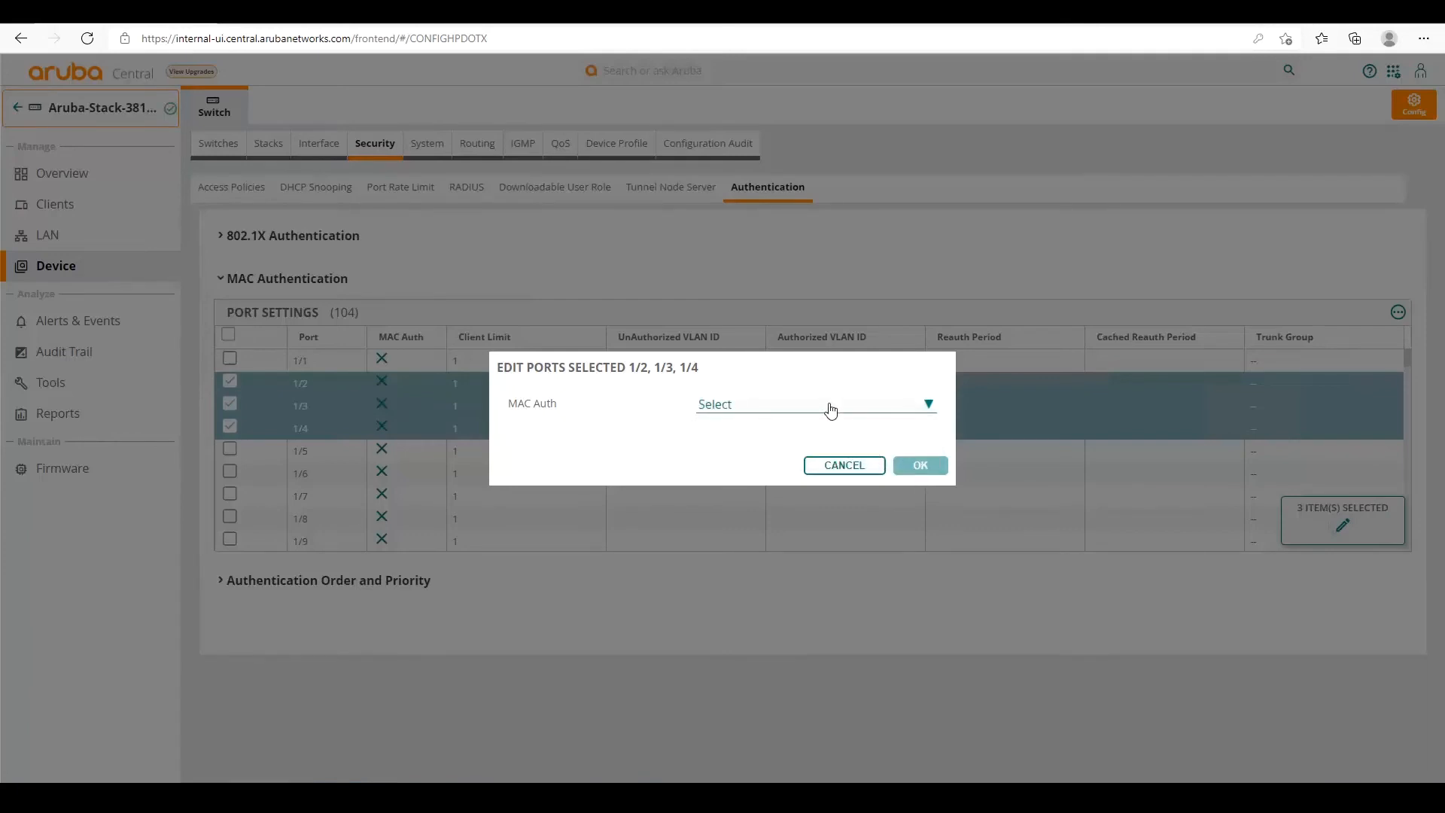
# Set the MAC authentication client limit of the selected ports to 5 and apply the port changes.
pyautogui.click(703, 294)
pyautogui.write('5')
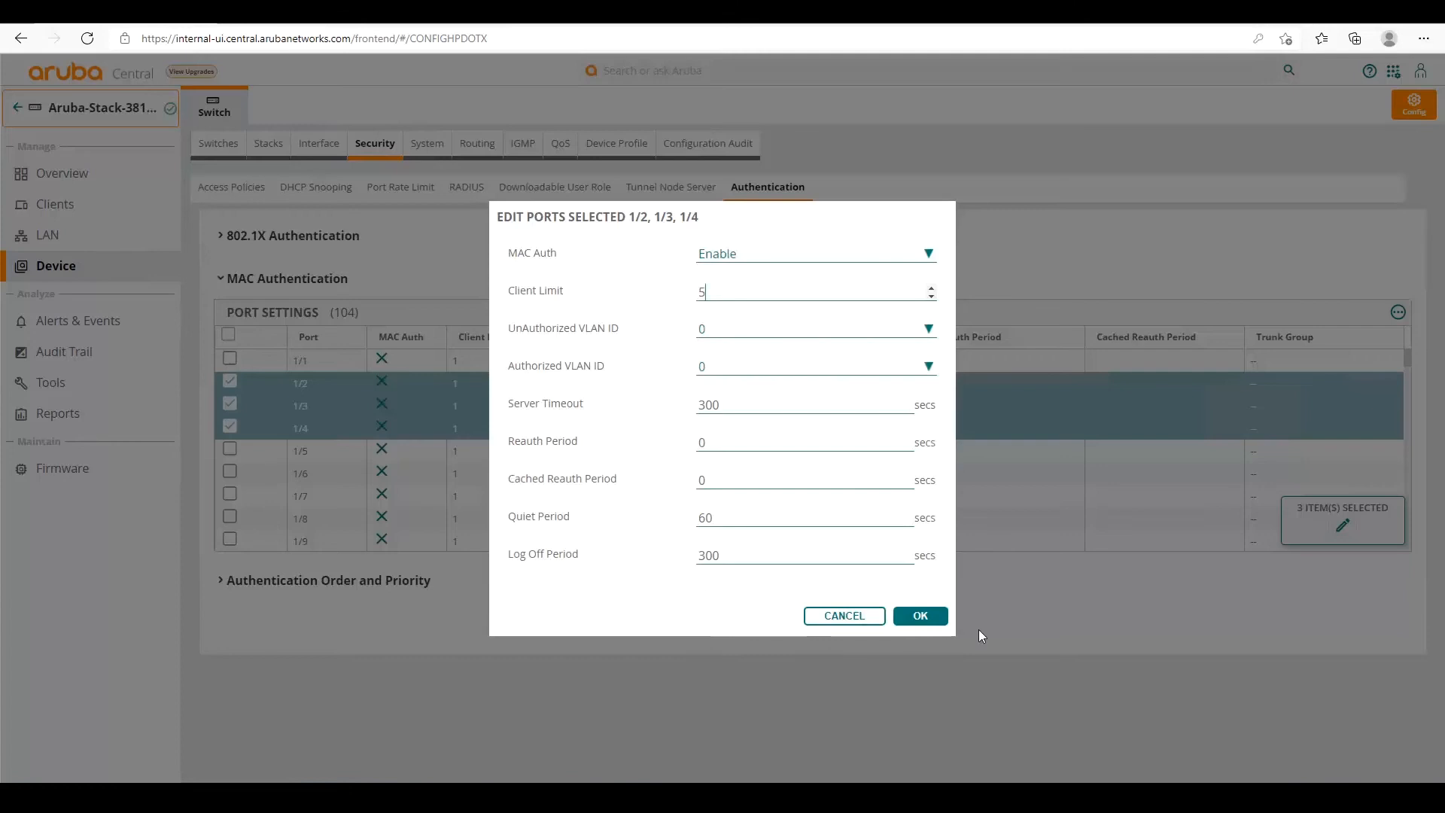
pyautogui.click(920, 614)
pyautogui.click(921, 618)
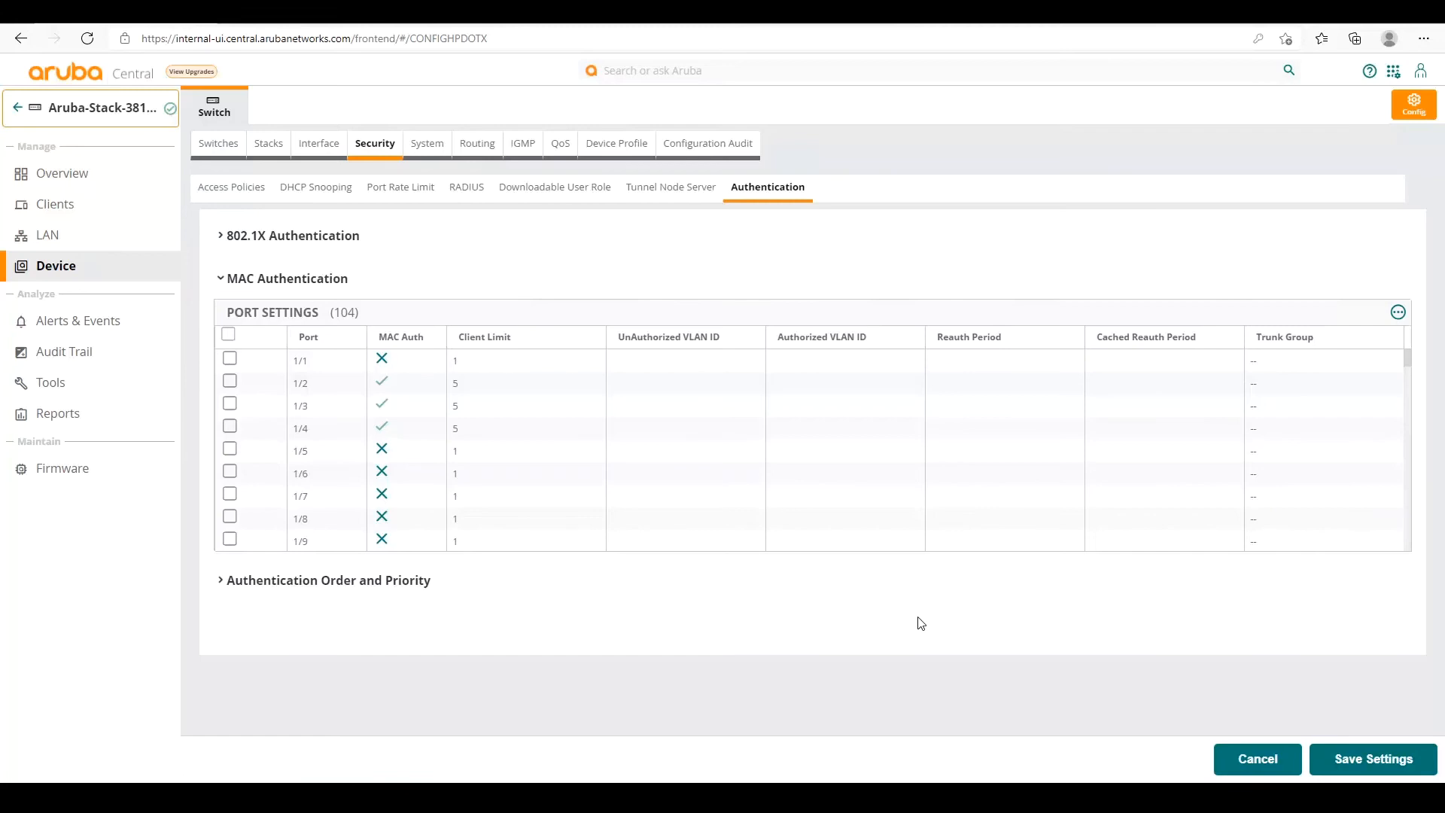
# Add authentication order and priority settings for ports 1/2, 1/3 and 1/4, with MAC first in order and 802.1X first in priority.
pyautogui.click(256, 587)
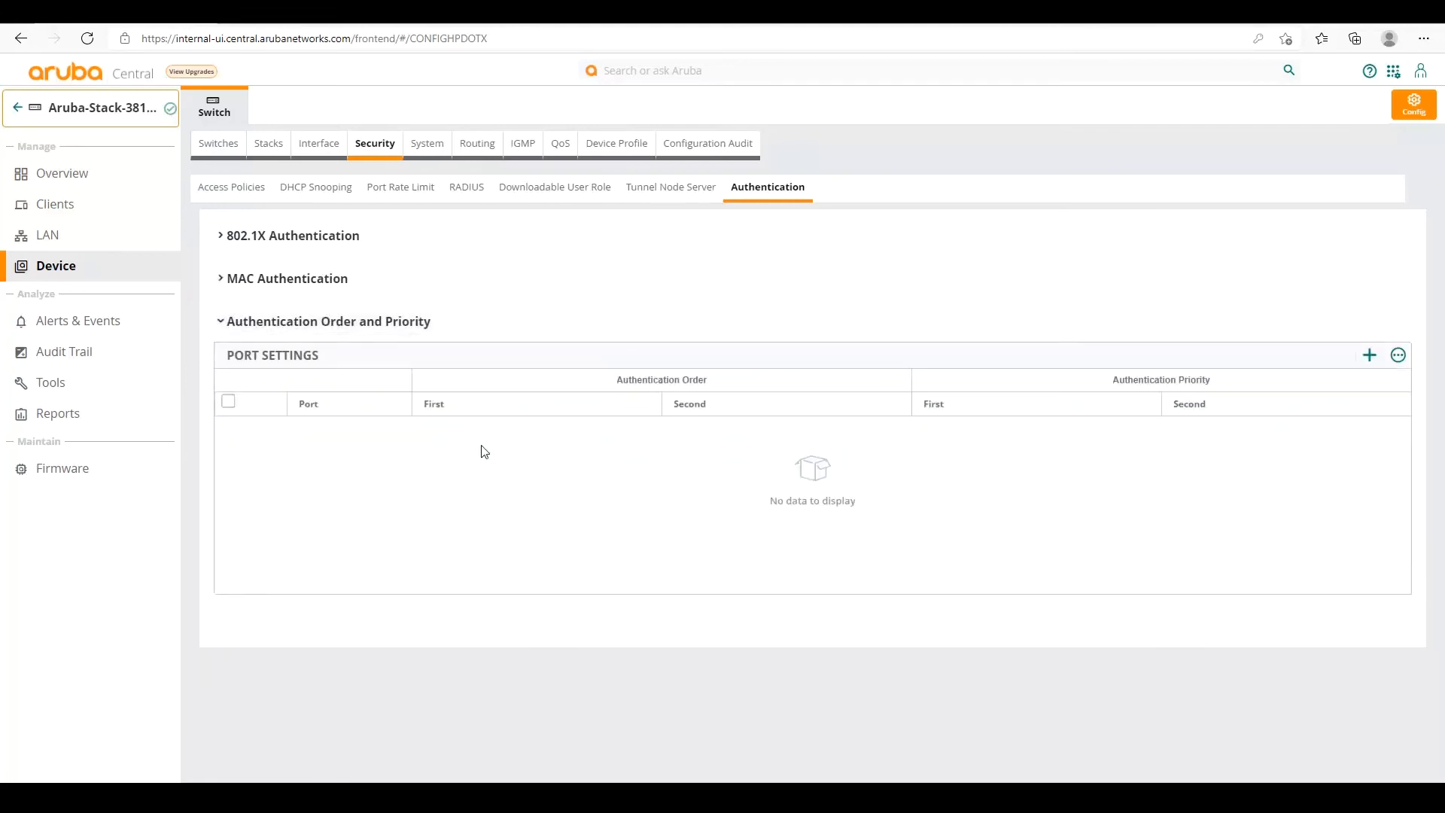
pyautogui.click(1371, 356)
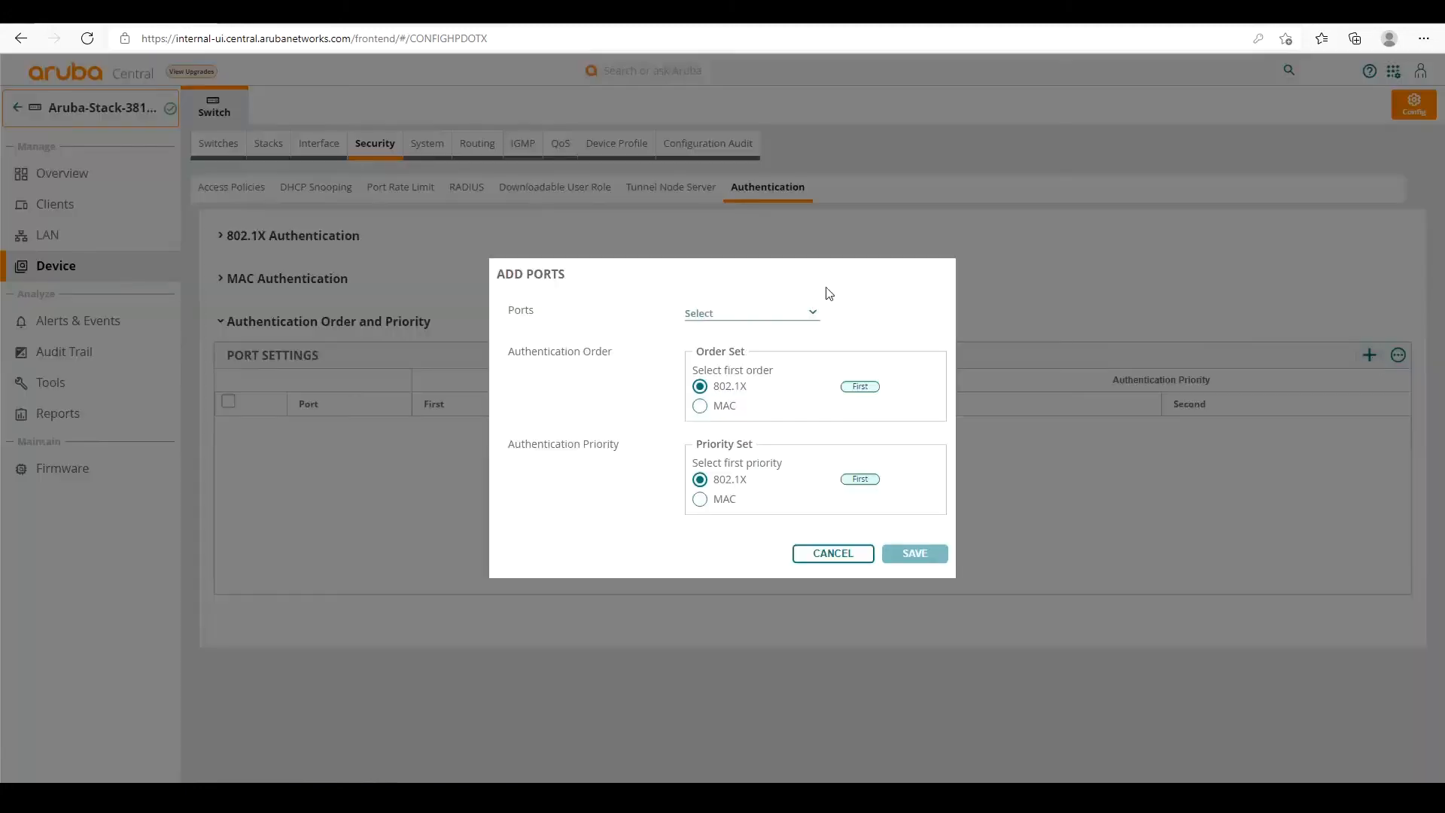
pyautogui.click(728, 316)
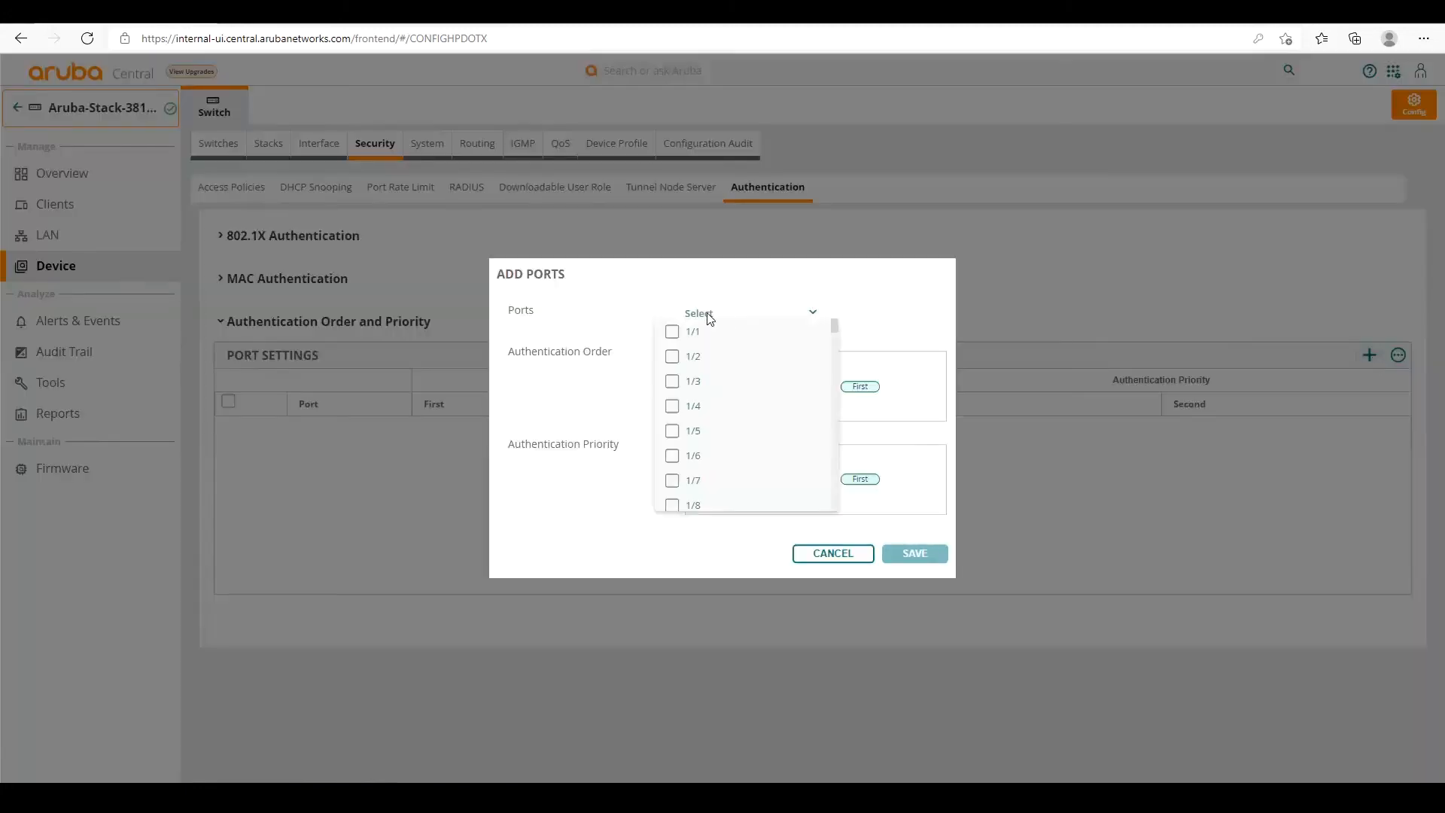
pyautogui.click(672, 356)
pyautogui.click(672, 381)
pyautogui.click(672, 405)
pyautogui.click(565, 423)
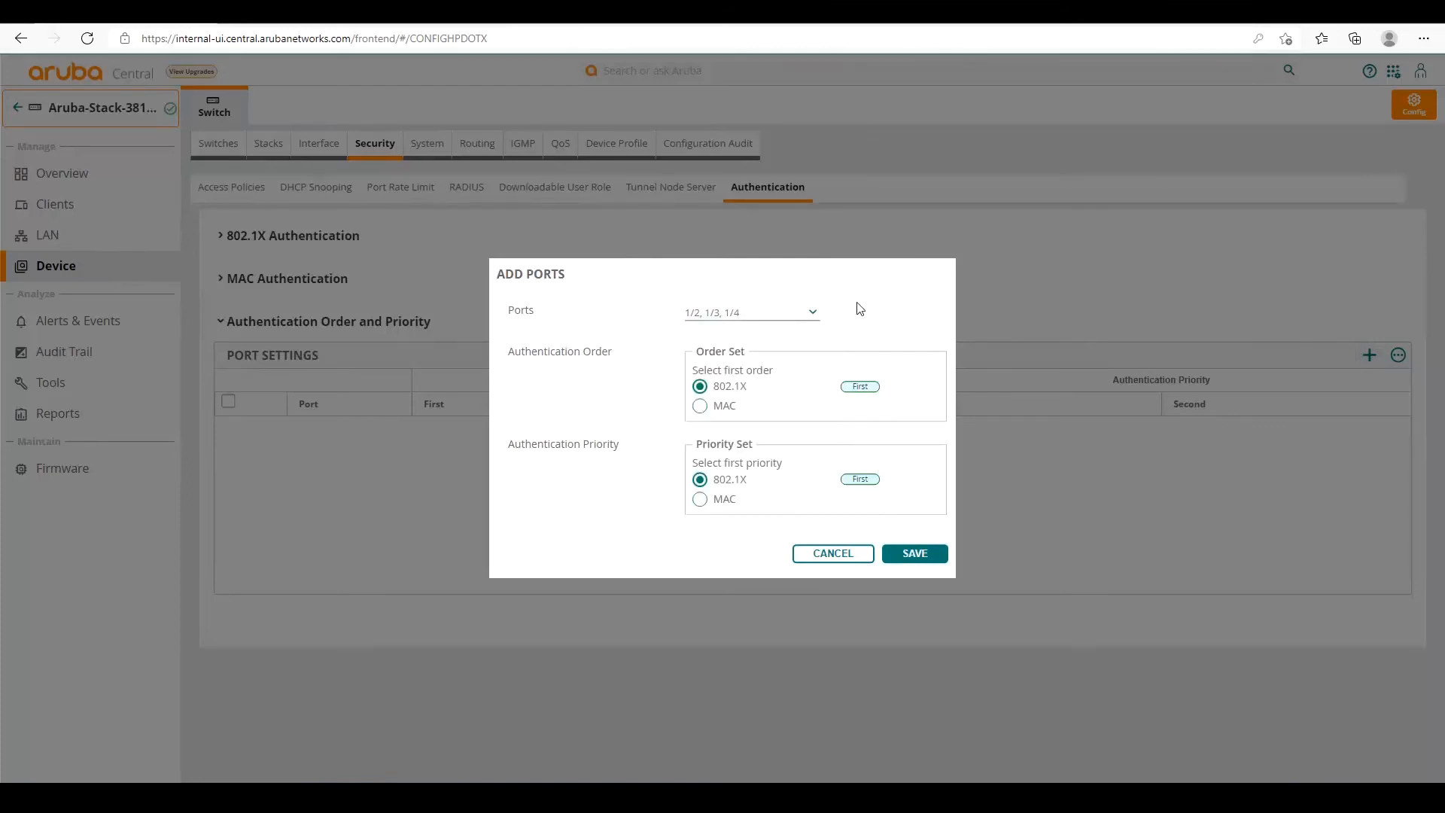
pyautogui.click(703, 419)
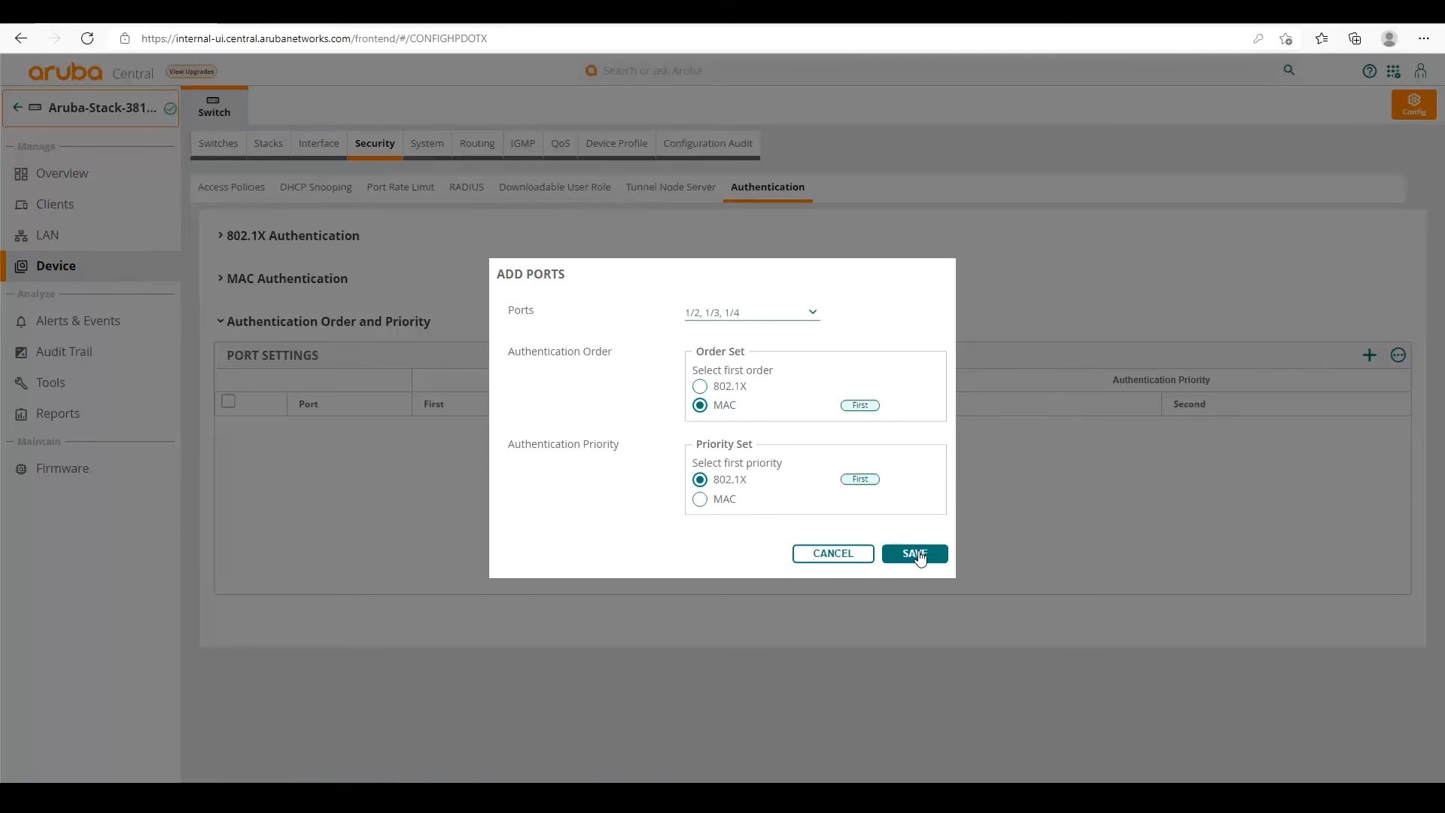
pyautogui.click(918, 554)
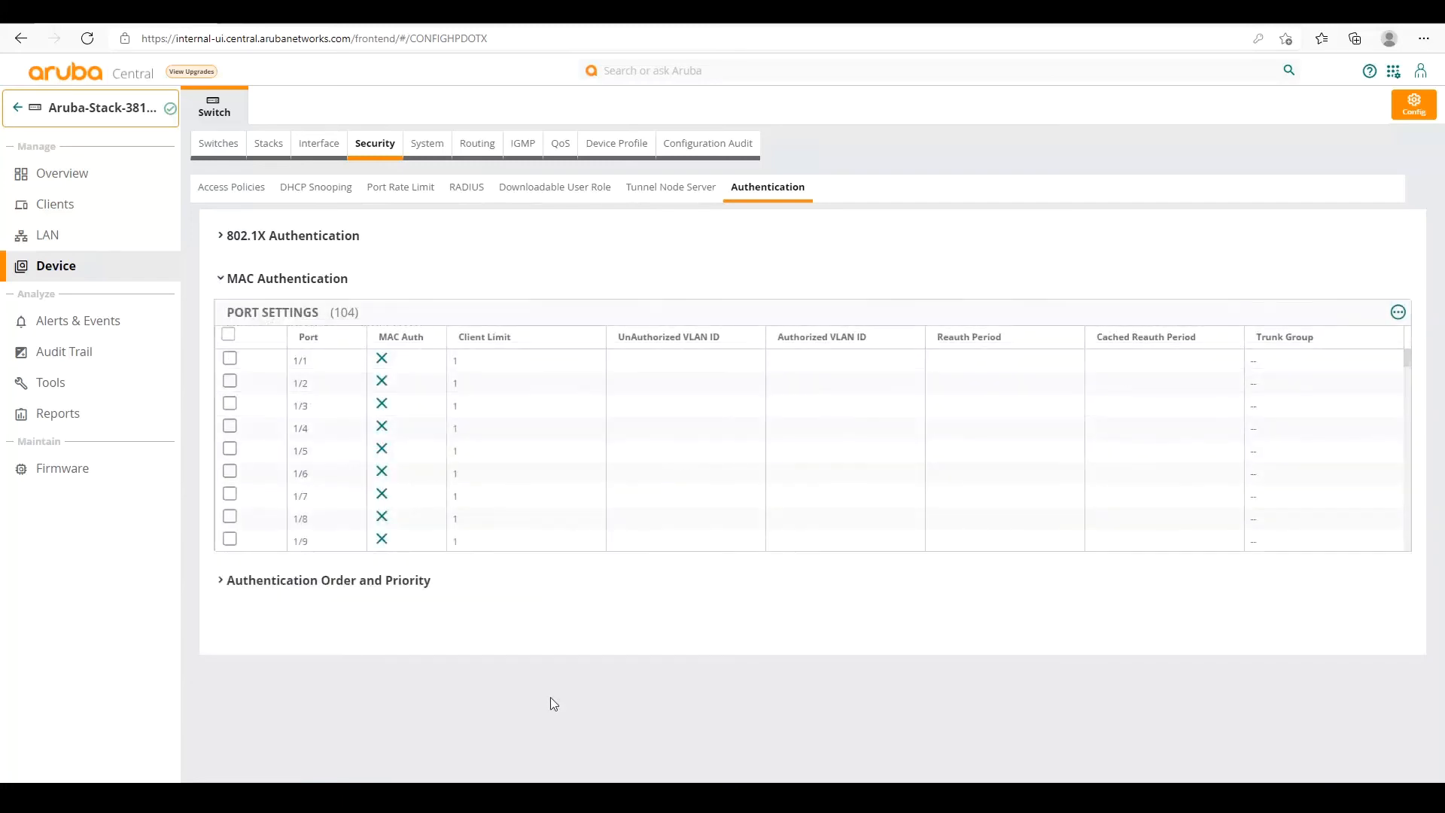
# Open the stack's routing configuration and try to enable routing.
pyautogui.click(475, 143)
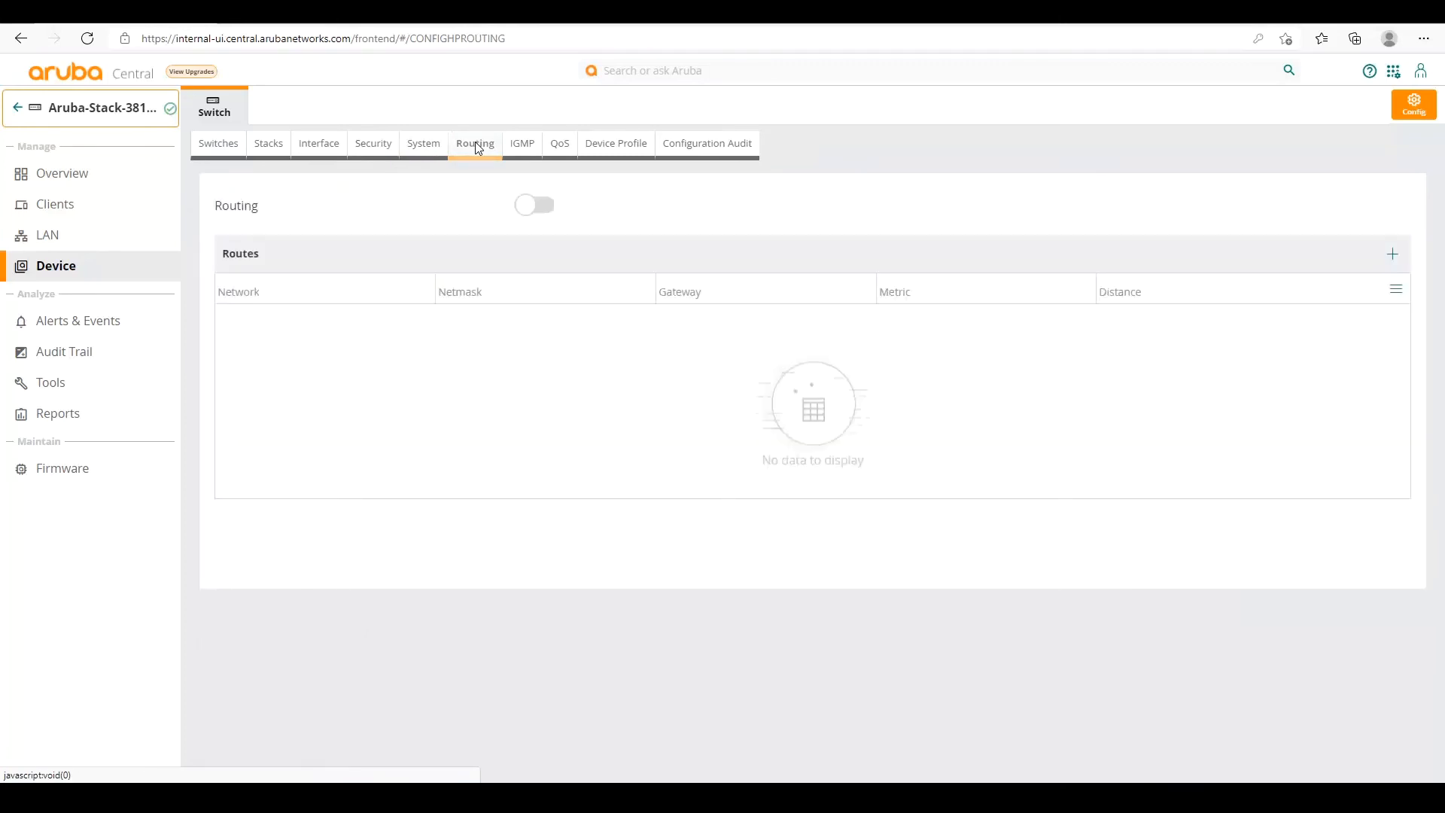
pyautogui.rightClick(540, 213)
pyautogui.click(527, 209)
pyautogui.click(526, 209)
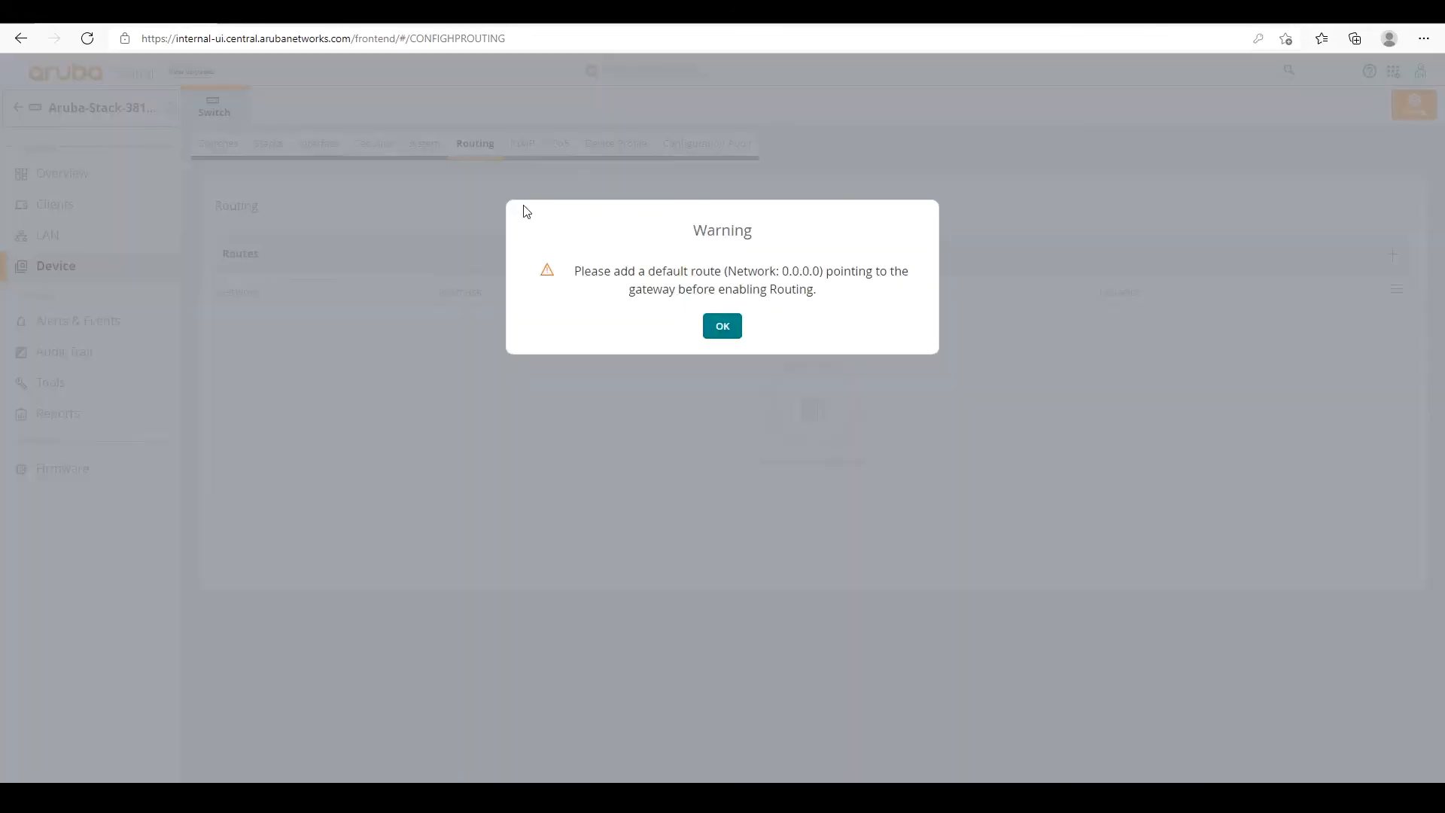
pyautogui.click(724, 331)
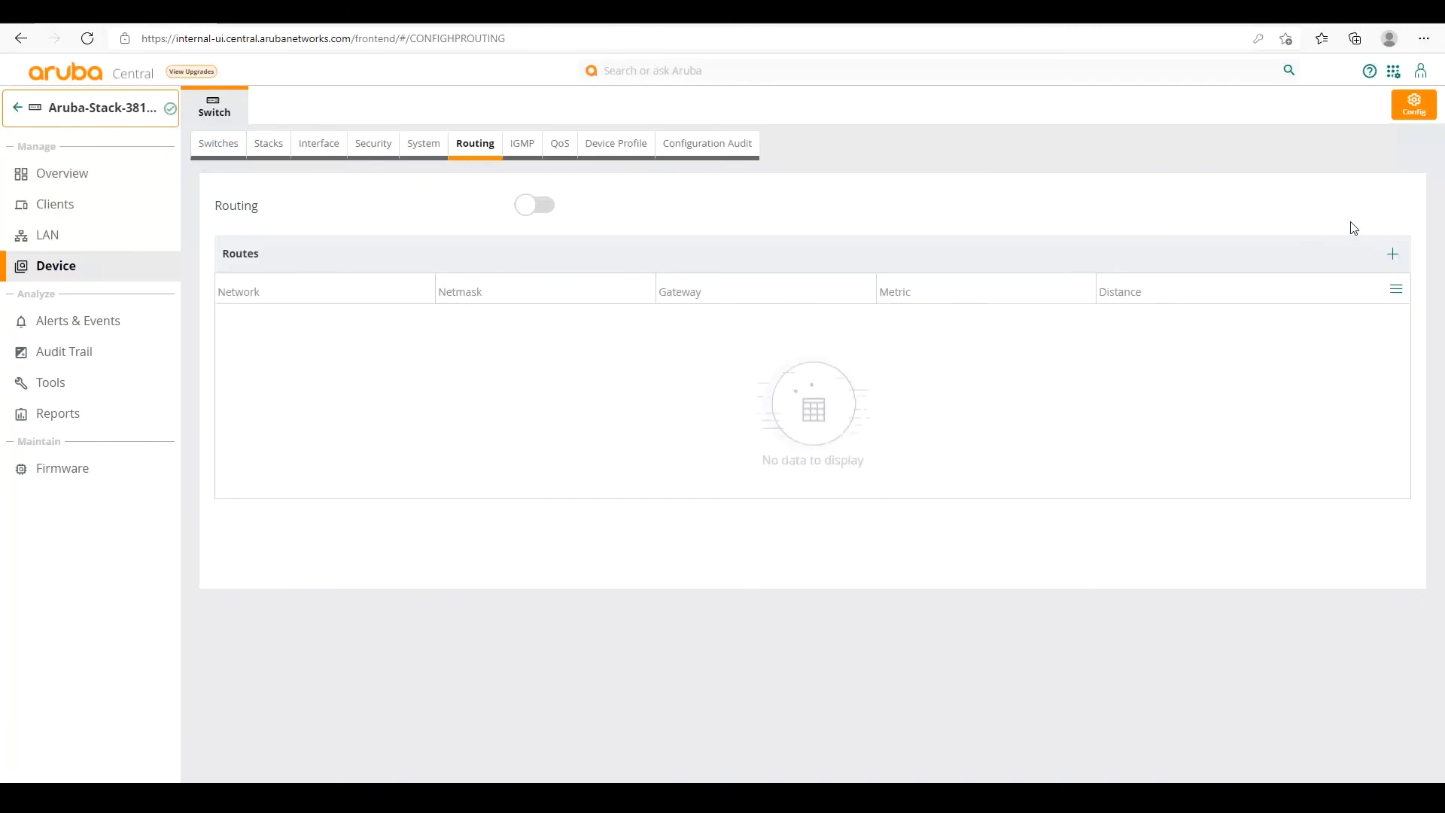
# Add a default route with network 0.0.0.0, netmask 0.0.0.0 and gateway 10.5.7.1, and enable routing.
pyautogui.click(1393, 254)
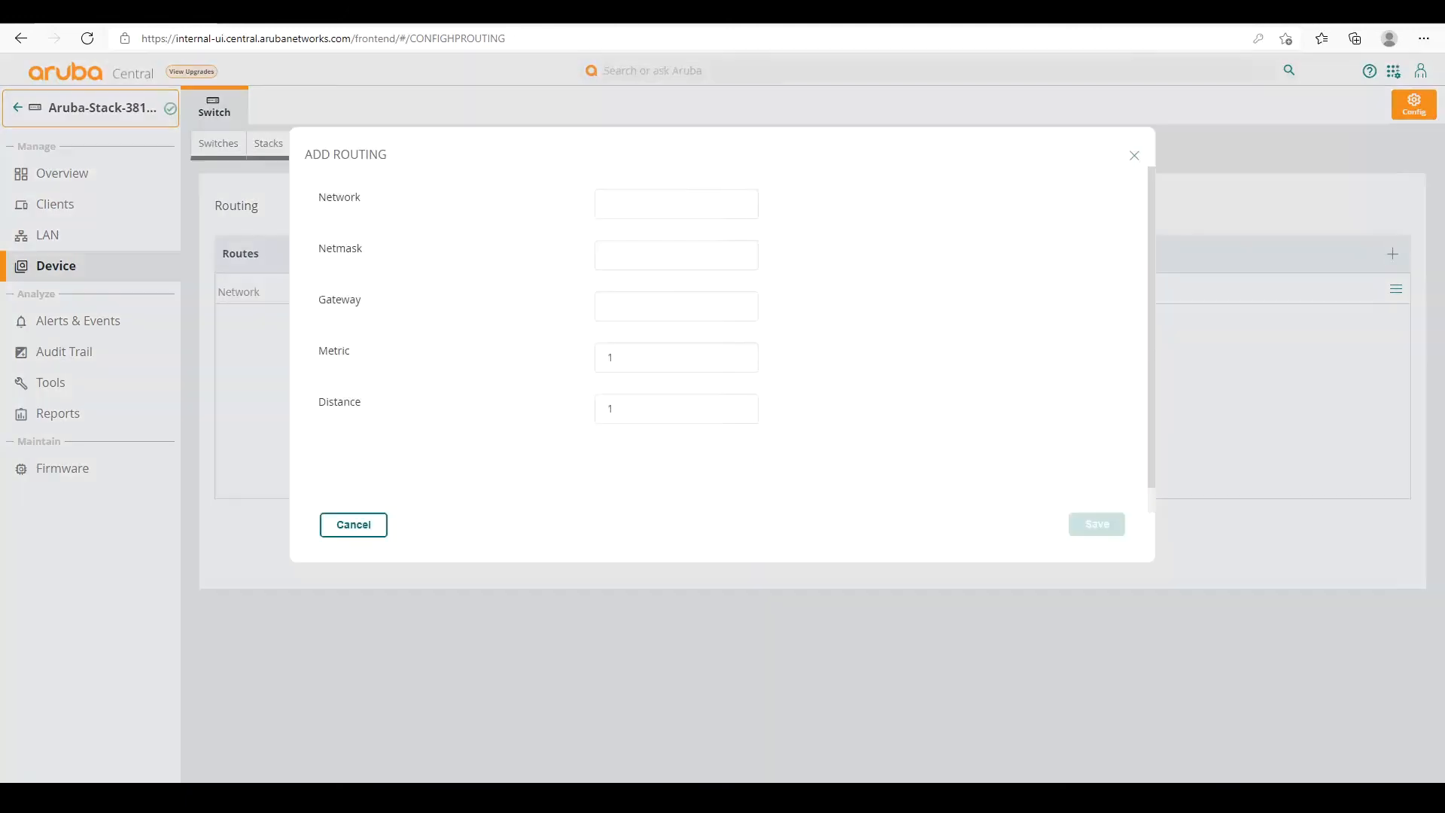
pyautogui.write('0.0.0.0')
pyautogui.write('0.0.0.0')
pyautogui.write('10.5.')
pyautogui.write('7.1')
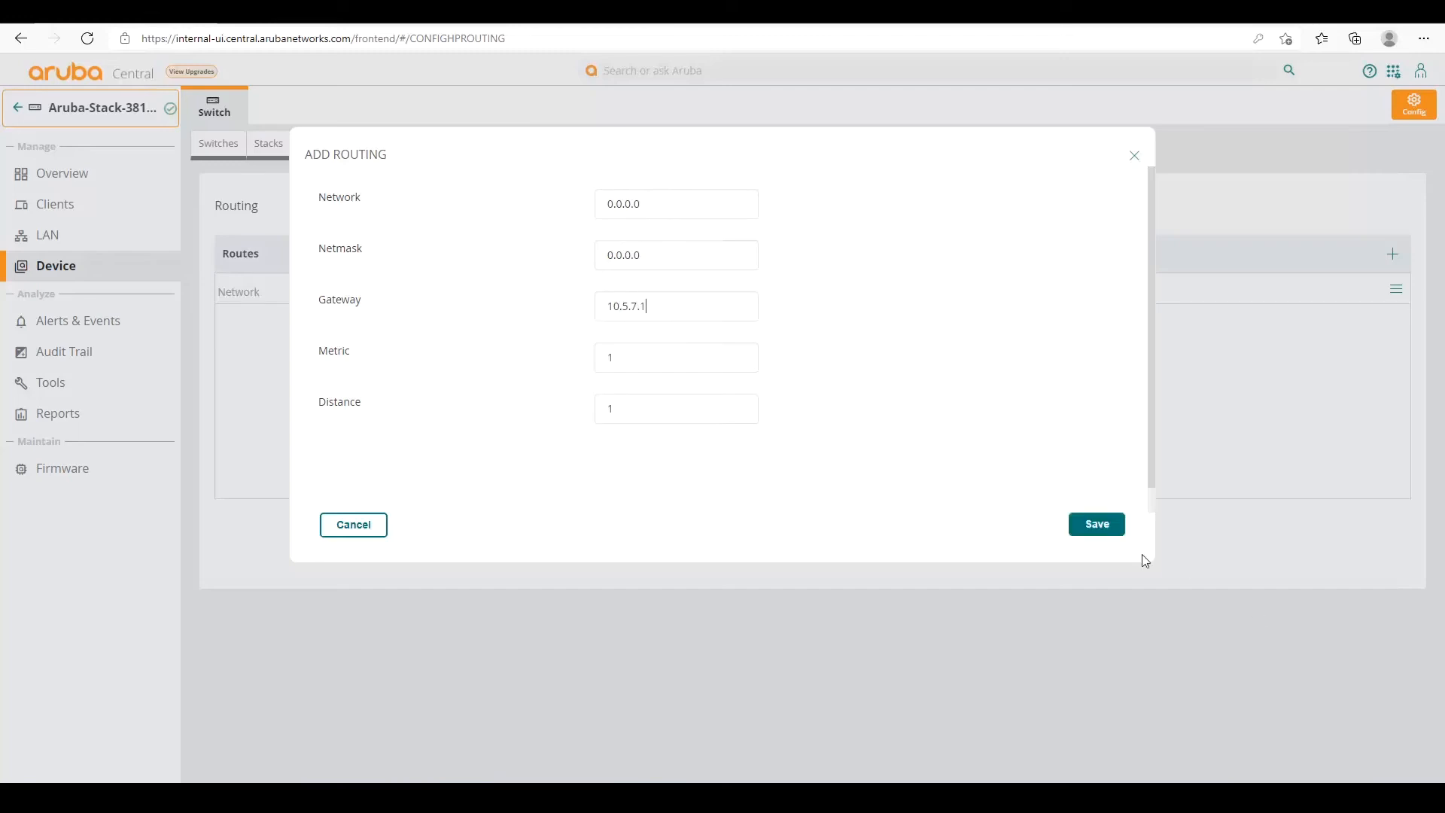
pyautogui.click(1104, 529)
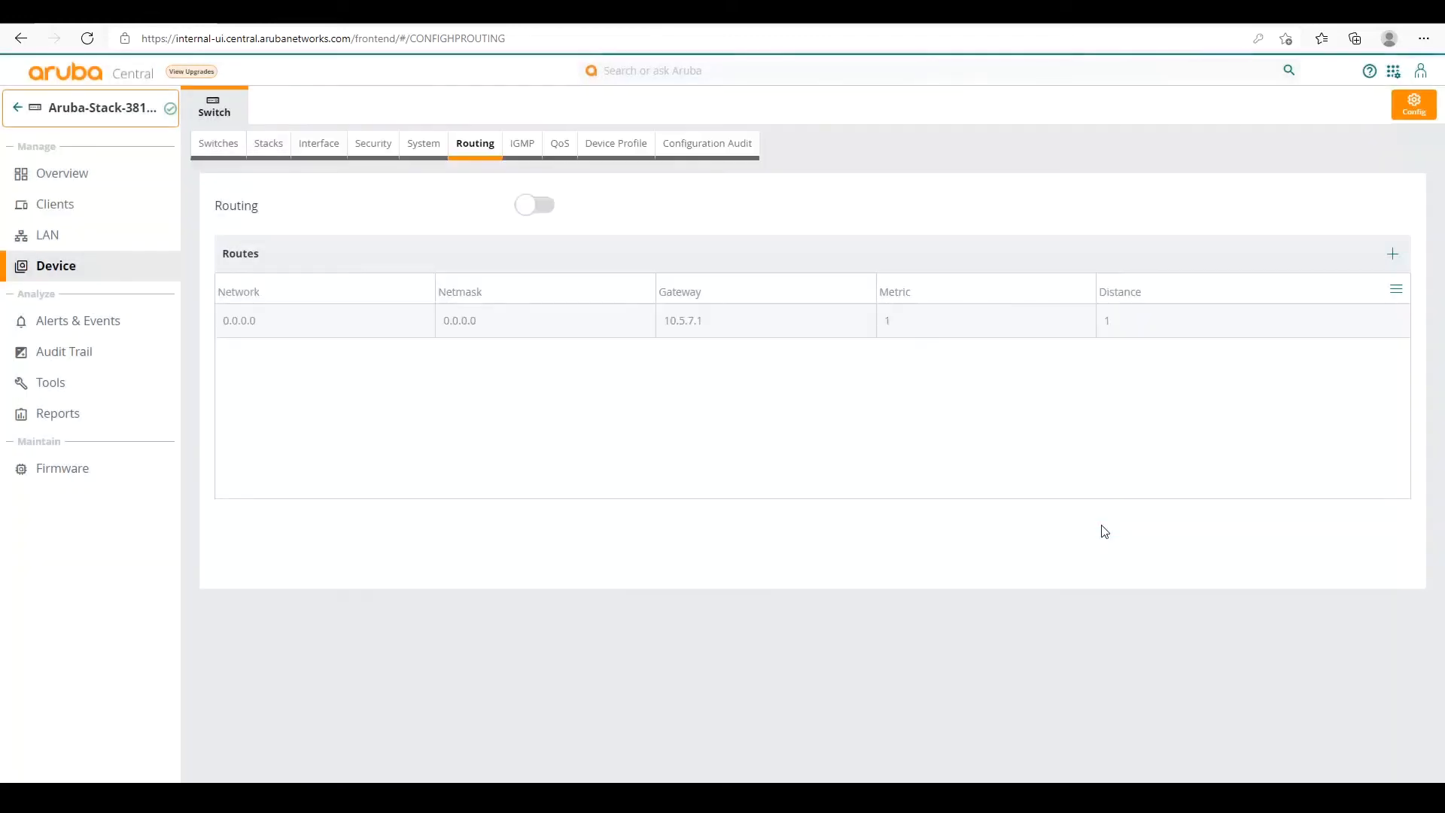
pyautogui.click(536, 211)
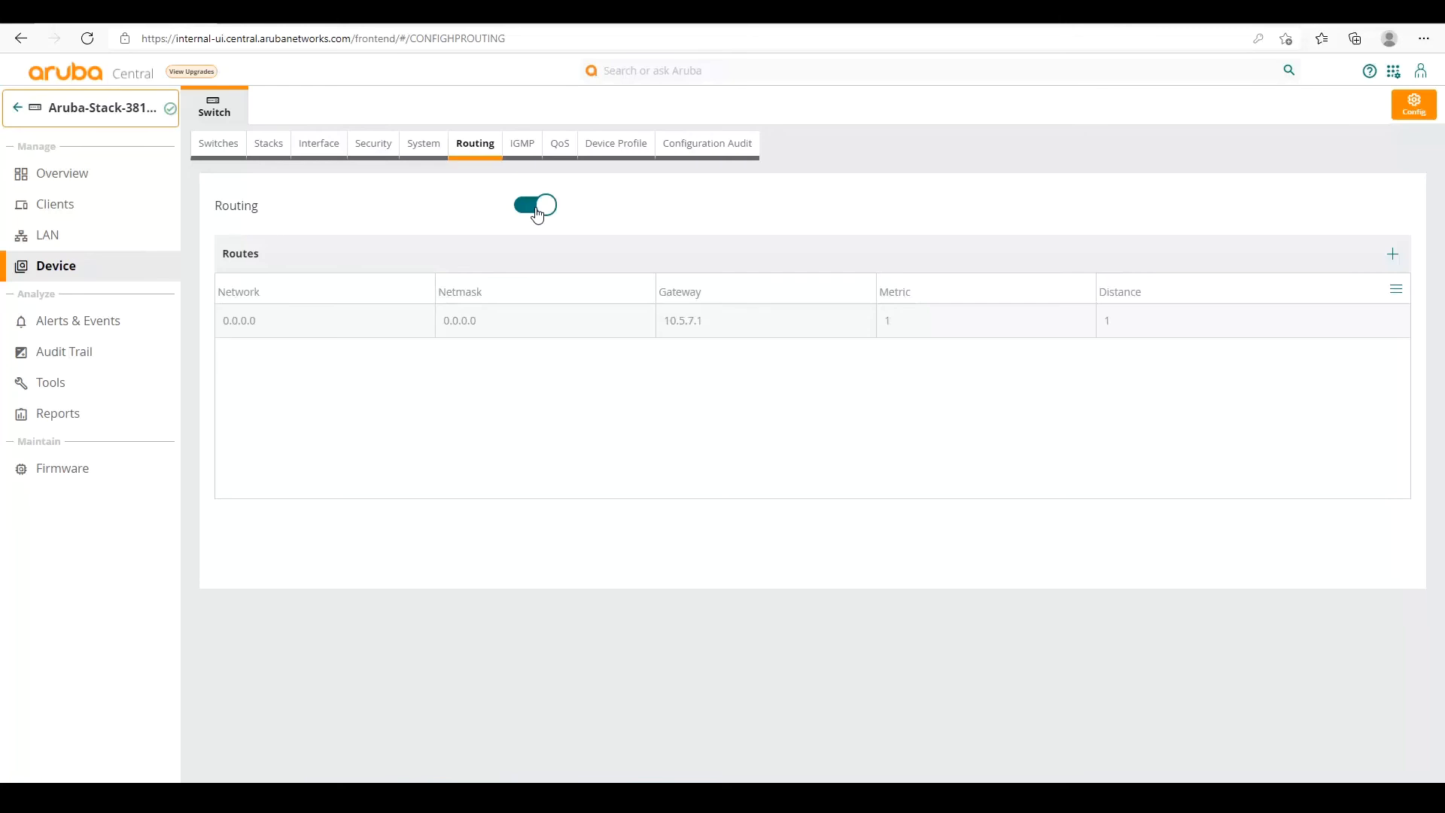
# In the stack's system DHCP configuration, start a new pool named dhcp-pool with network 192.168.100.0.
pyautogui.click(433, 147)
pyautogui.click(399, 194)
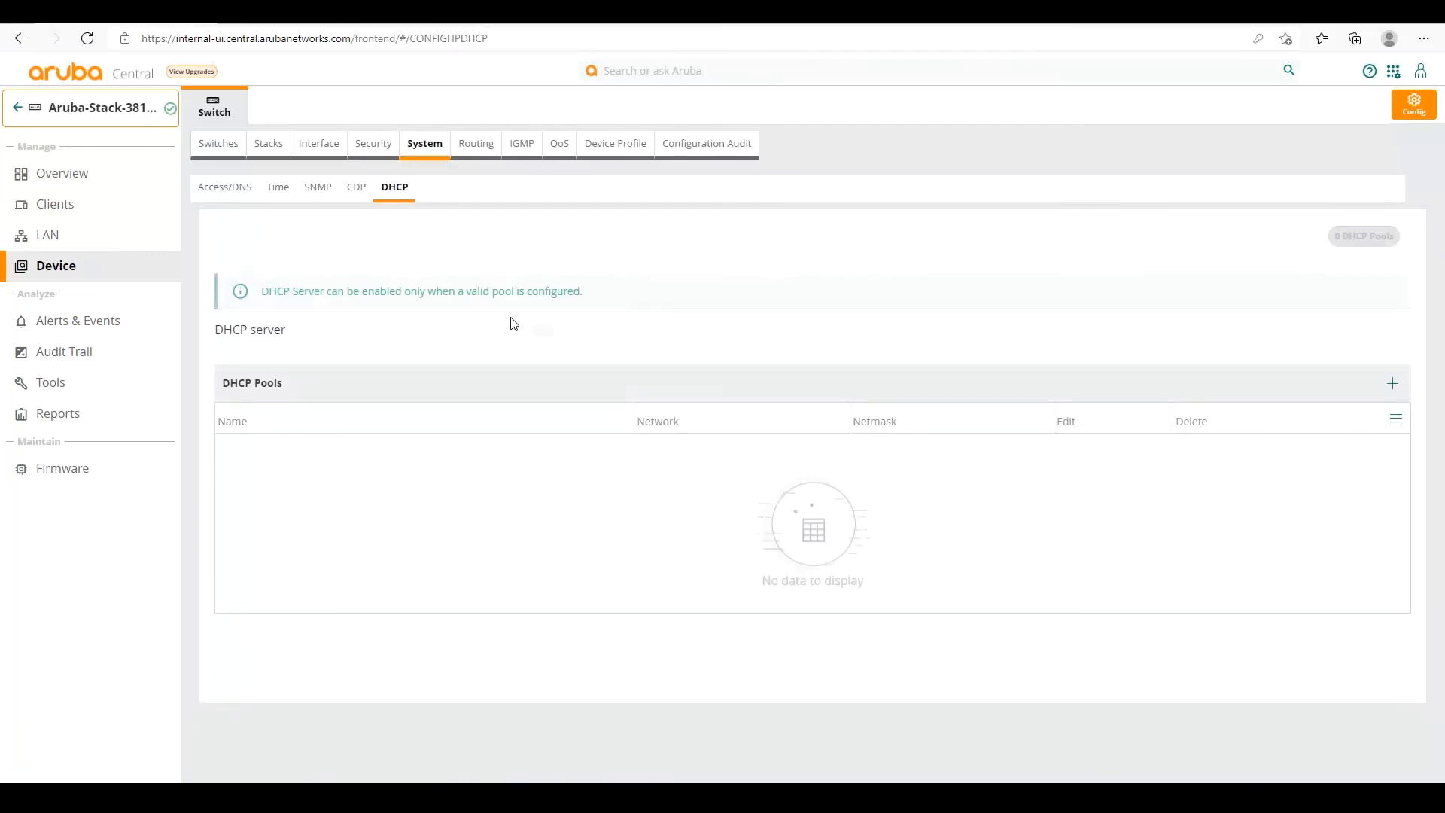
pyautogui.click(1393, 384)
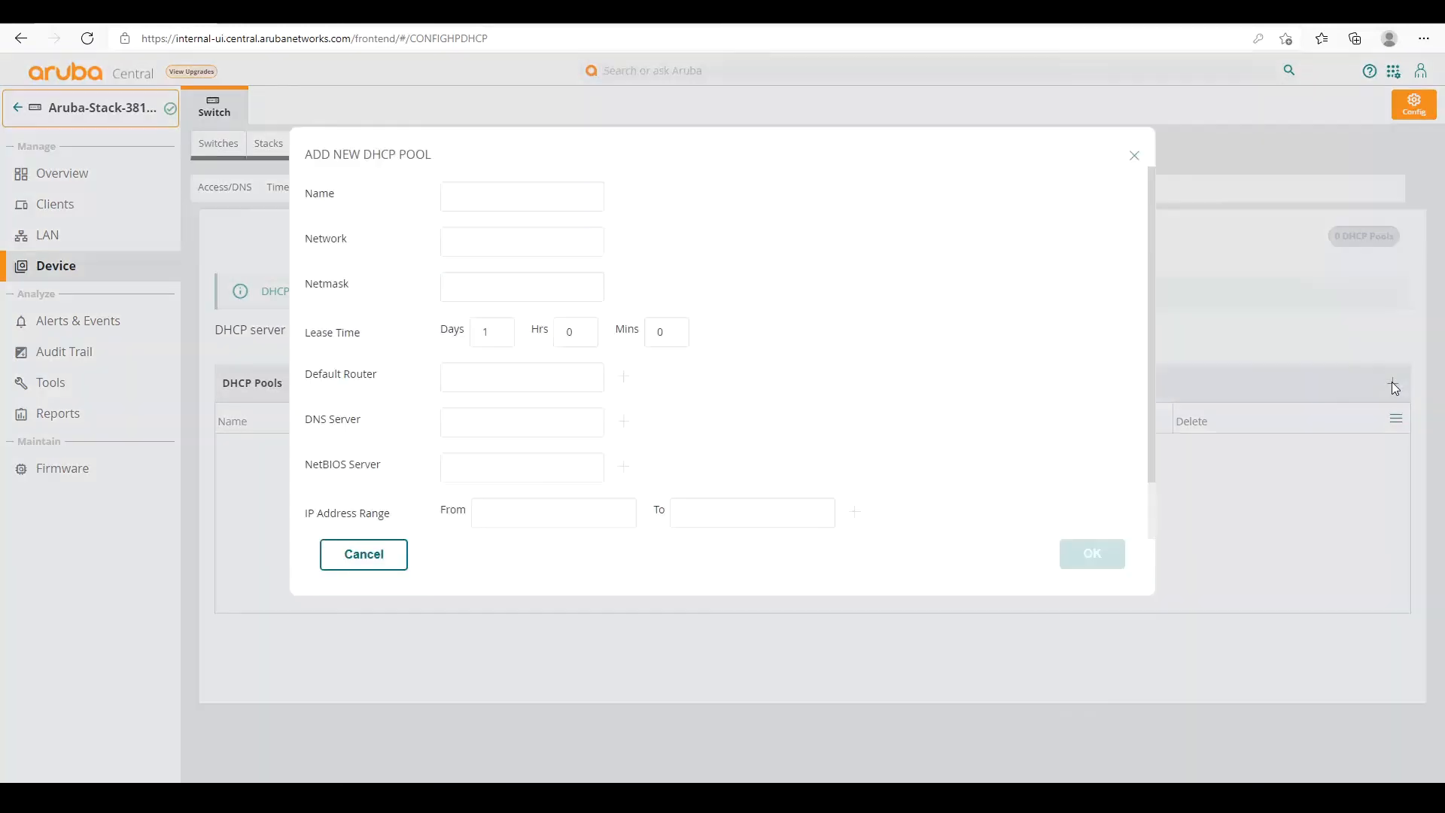
pyautogui.write('dhco')
pyautogui.write('p-pool')
pyautogui.press('Tab')
pyautogui.write('10')
pyautogui.write('92.168.1')
pyautogui.write('00.')
pyautogui.write('0')
# Set the new DHCP pool's netmask to 255.255.255.0.
pyautogui.write('24')
pyautogui.press('Tab')
pyautogui.press('BackSpace')
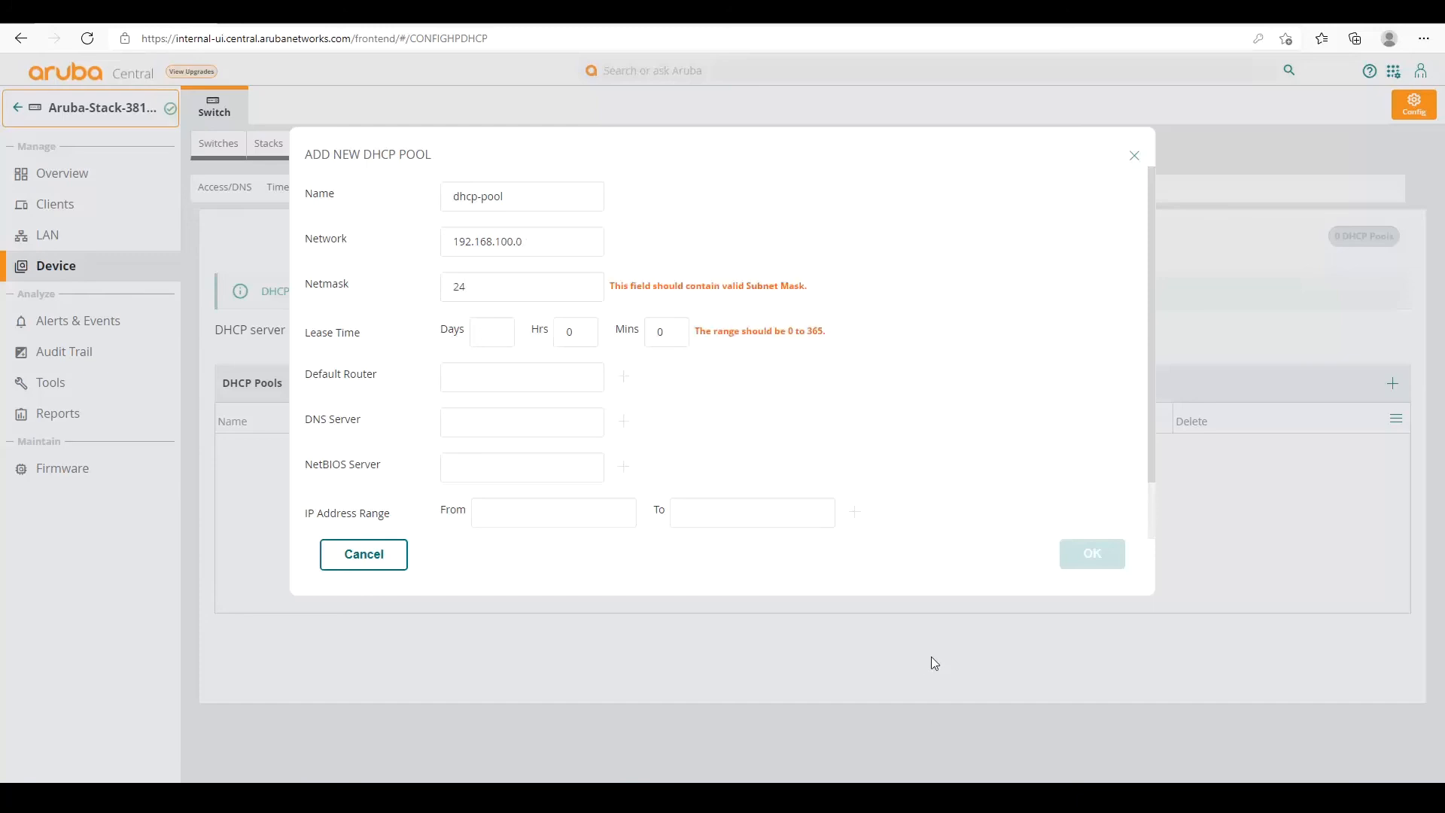
pyautogui.hotkey('shift', 'Tab')
pyautogui.write('255.255.255.2')
pyautogui.press('BackSpace')
pyautogui.write('0')
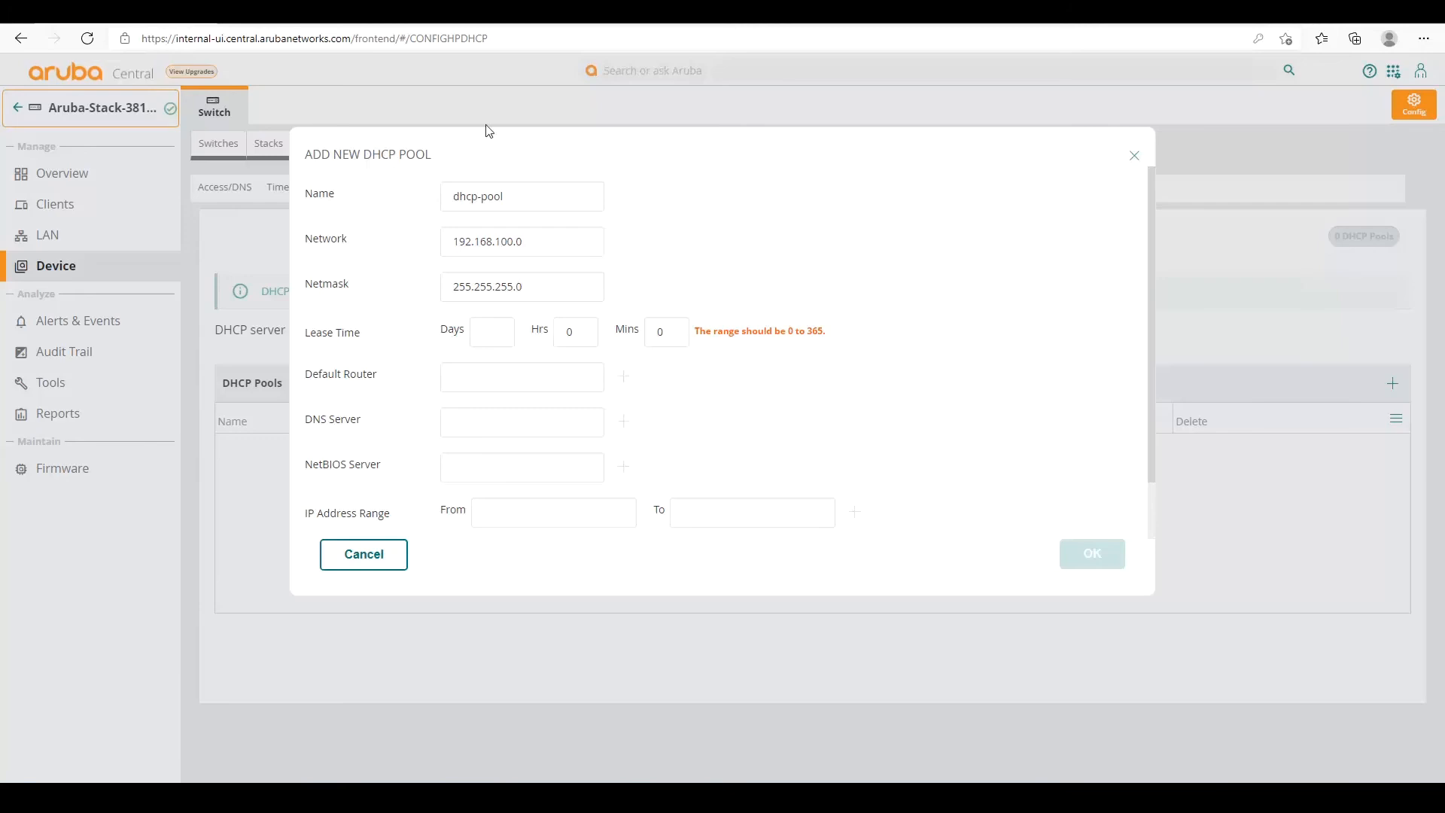
# Set the pool's lease time hours to 2 and its default router to 192.168.100.254.
pyautogui.click(499, 330)
pyautogui.press('Tab')
pyautogui.write('2')
pyautogui.click(512, 386)
pyautogui.write('192.1')
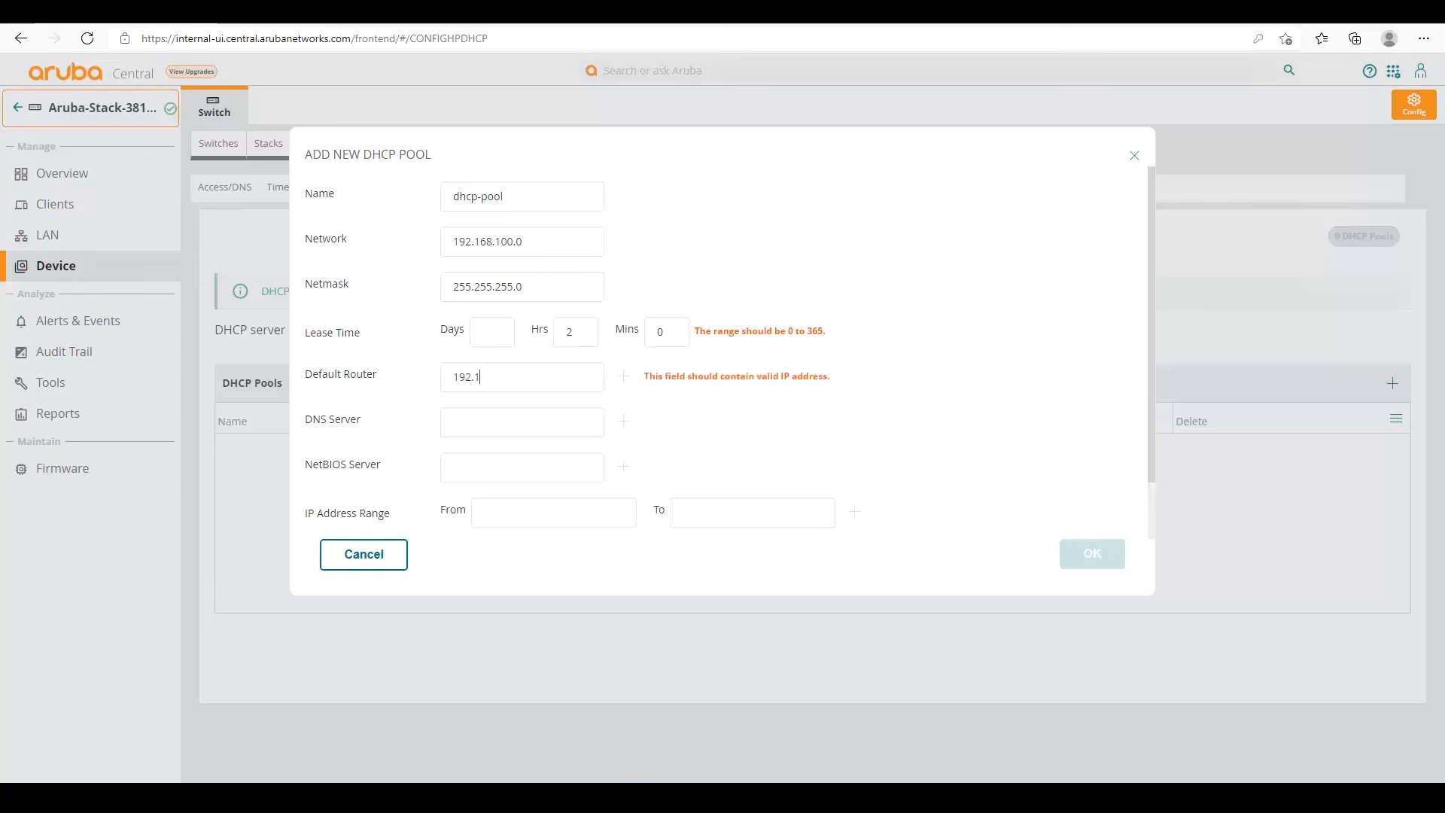
pyautogui.write('68.100.254')
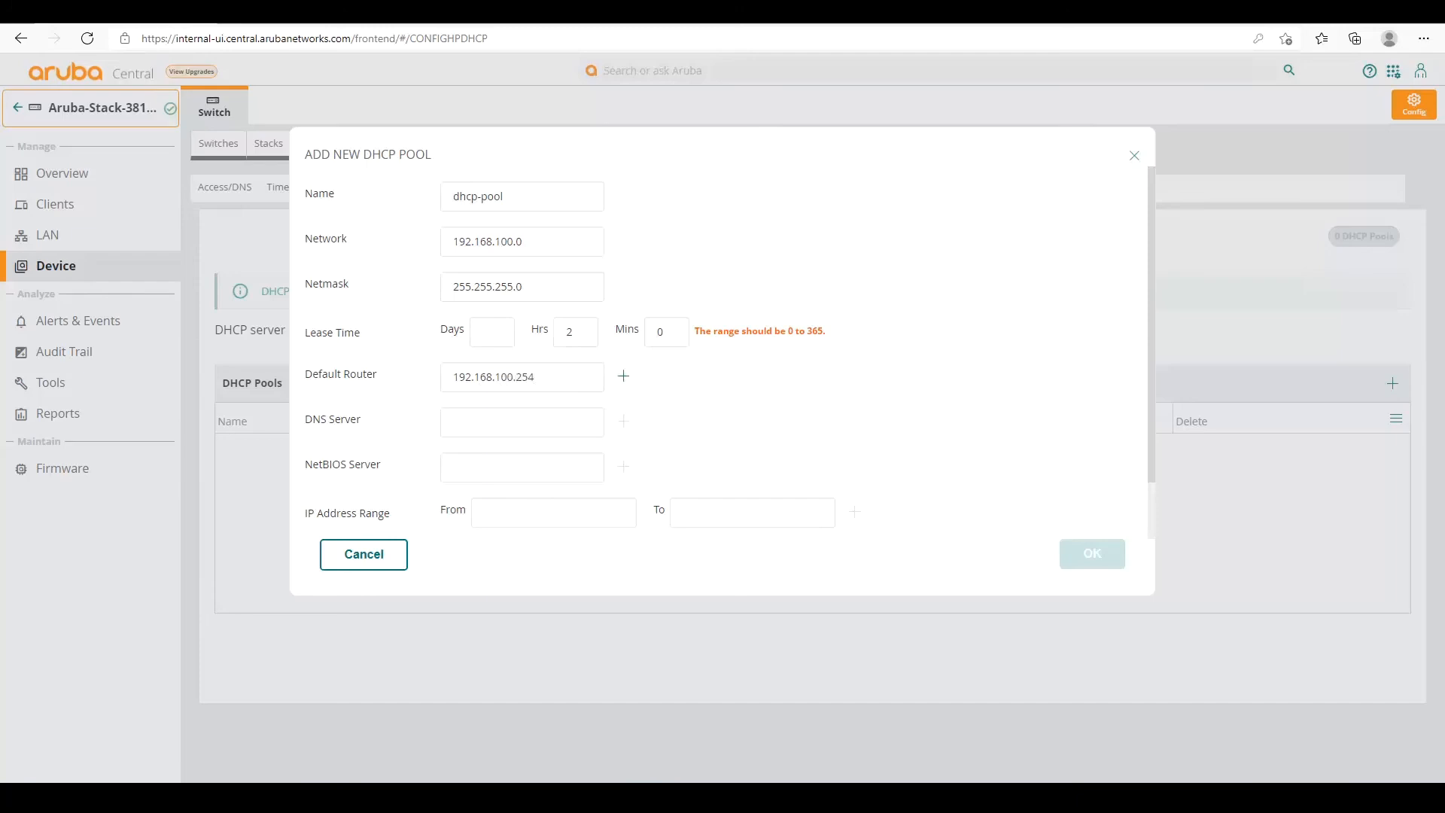
# Set the pool's DNS server to 8.8.8.8 and add the IP address range 192.168.100.100 to 192.168.100.110.
pyautogui.write('8.8.8.8192.168.100.100192')
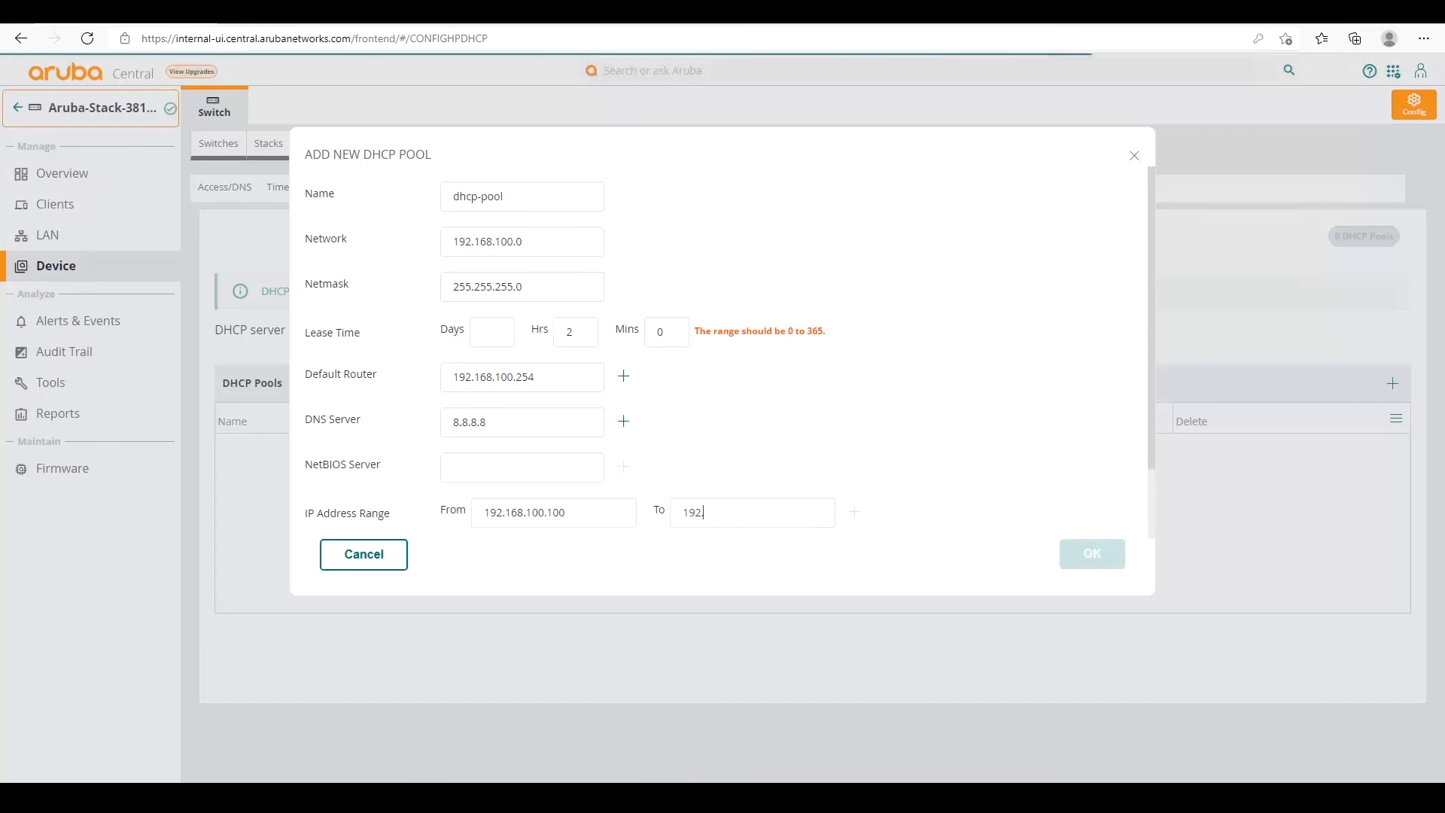
pyautogui.write('.168.100.110')
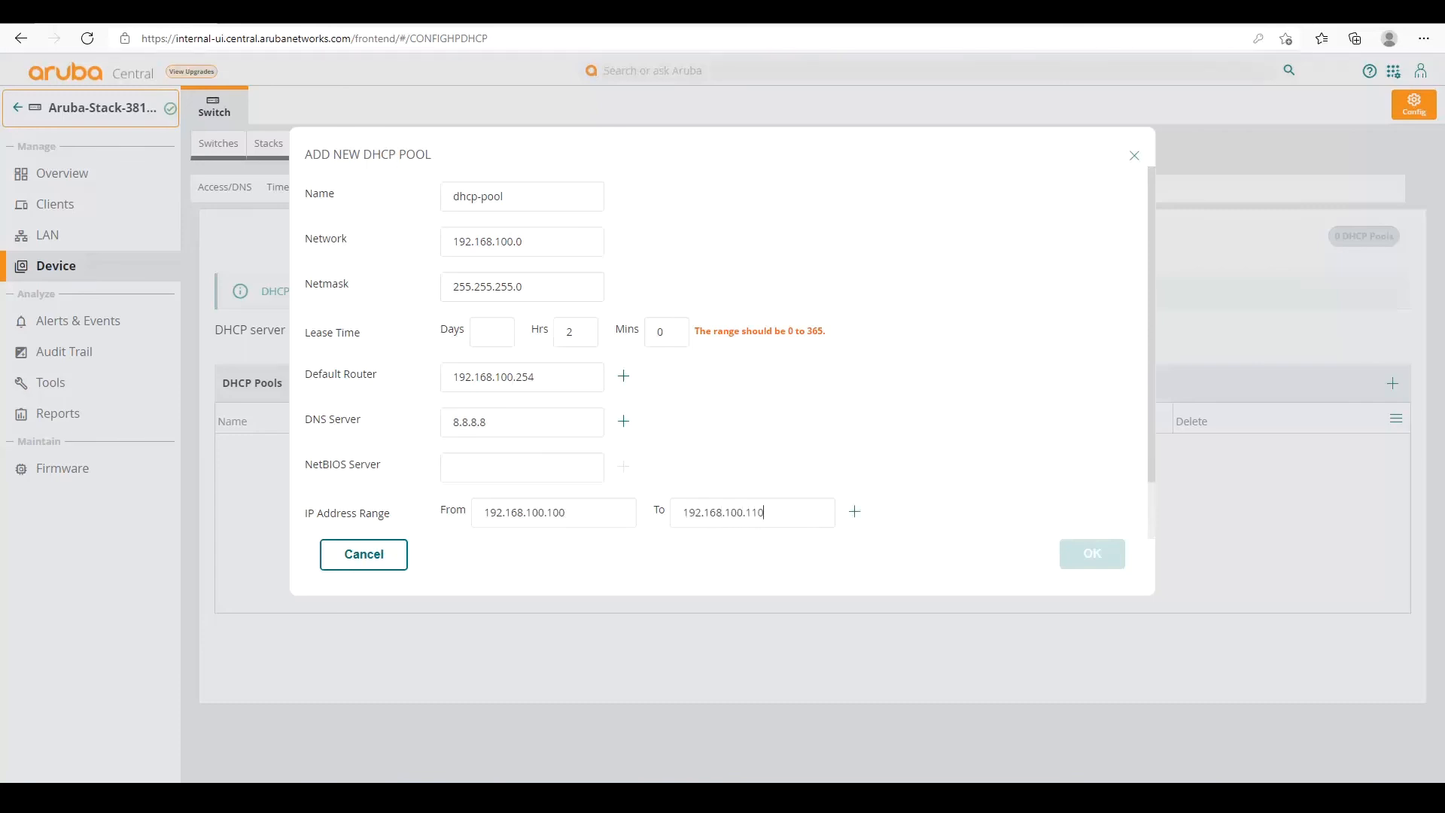
pyautogui.click(854, 512)
pyautogui.scroll(-2, 881, 463)
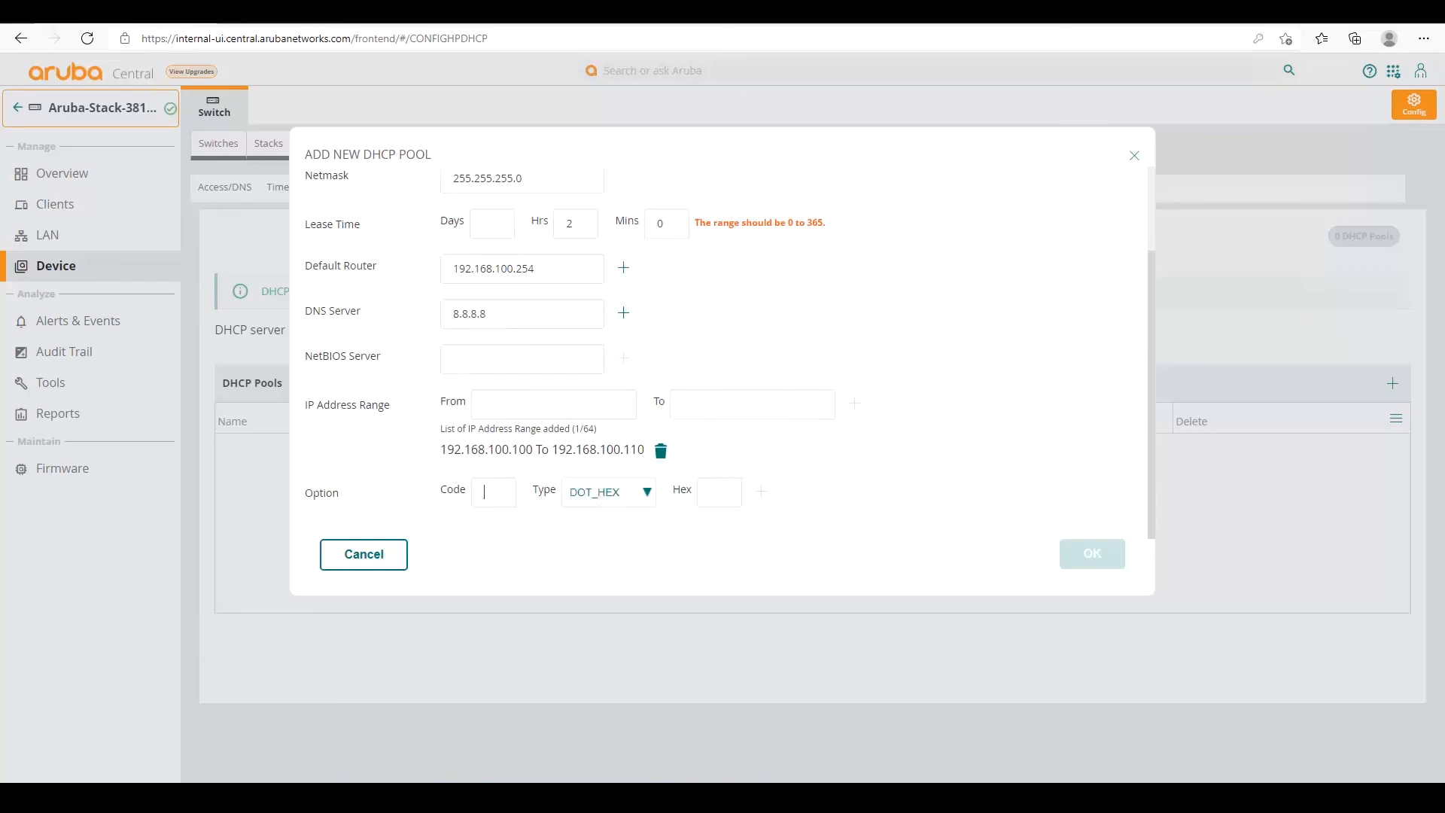
# Set the pool's lease time days to 0 and confirm the new DHCP pool.
pyautogui.scroll(2, 979, 470)
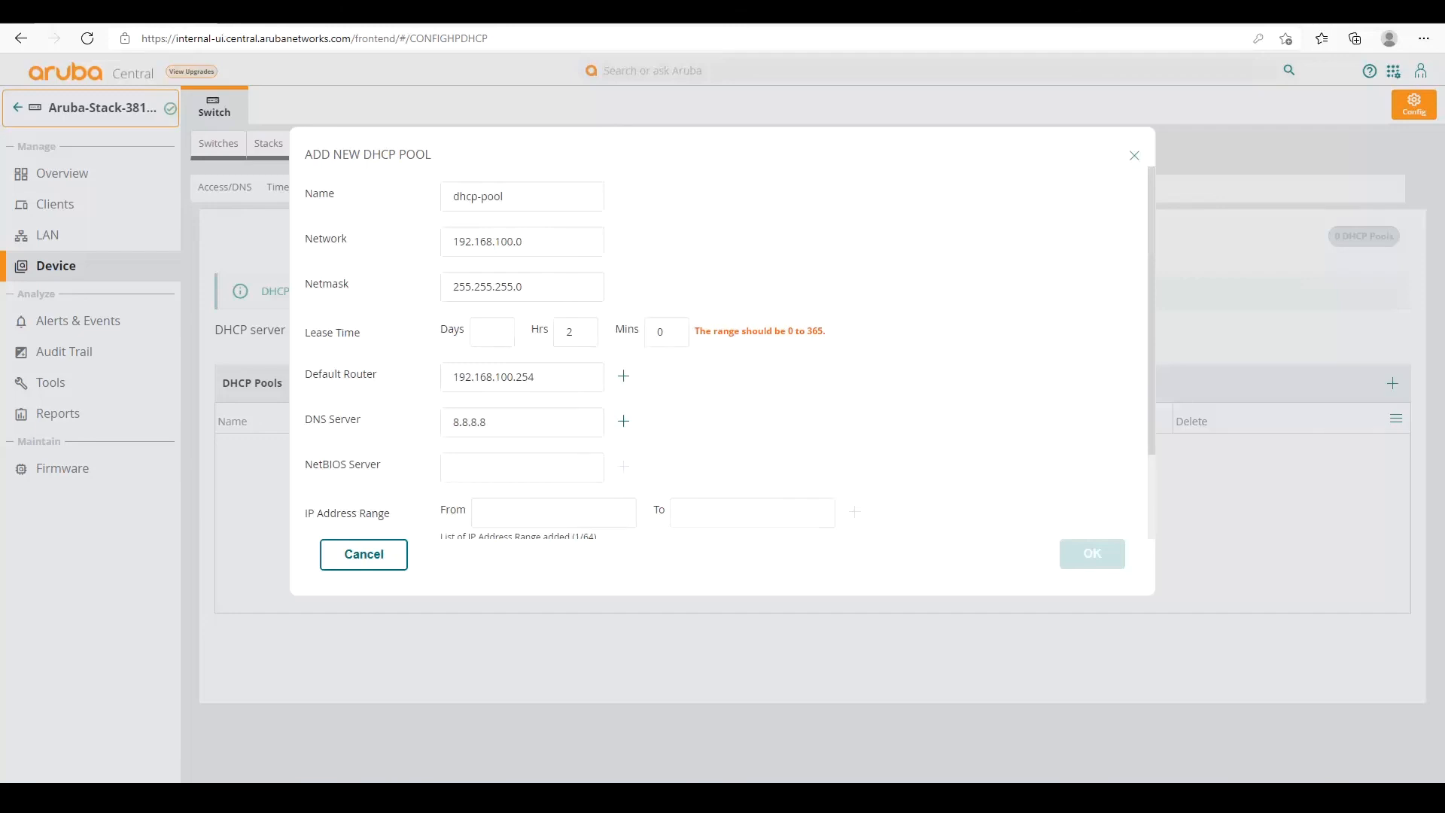
pyautogui.write('0')
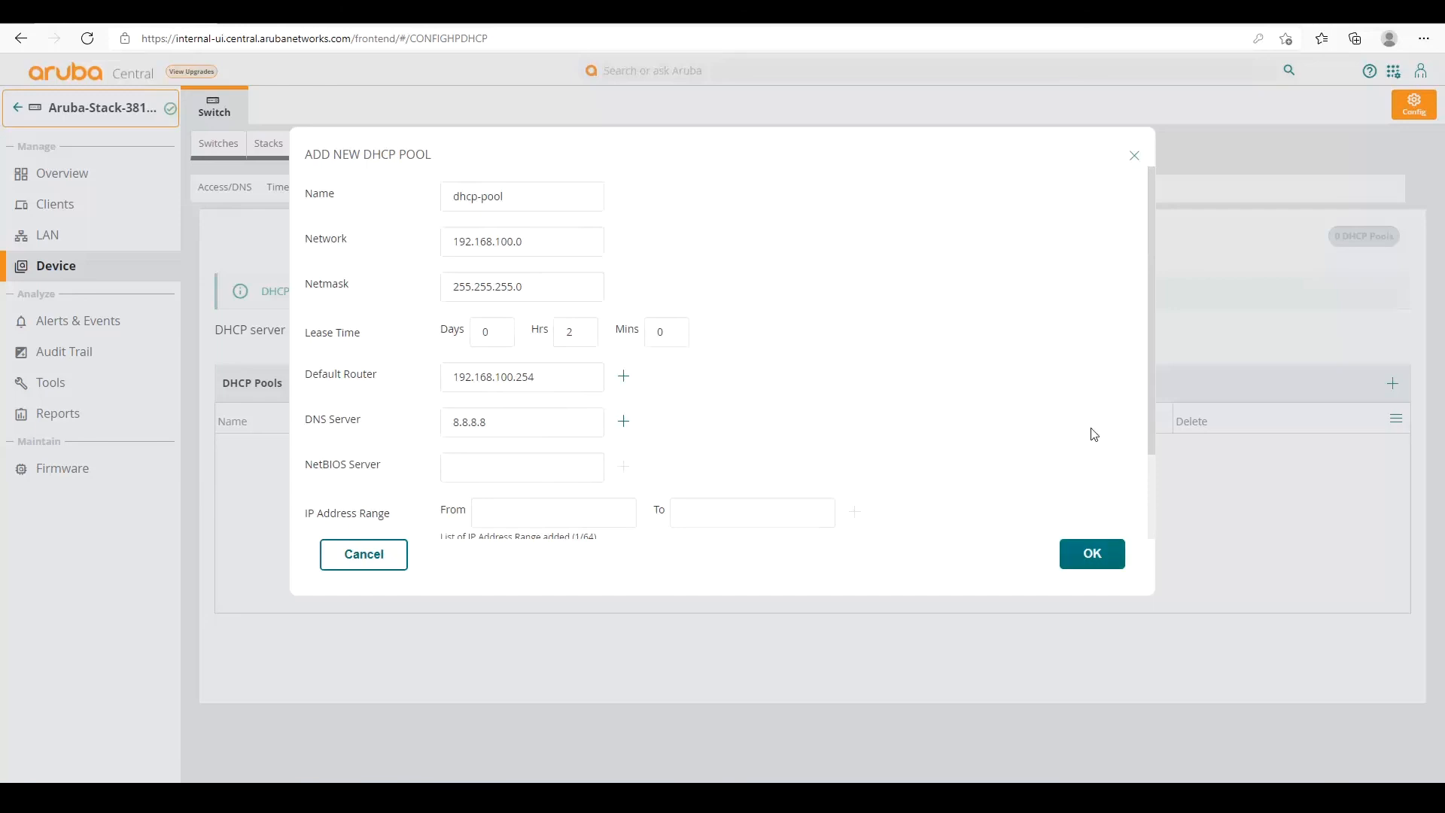
pyautogui.scroll(-2, 1091, 429)
pyautogui.click(1101, 550)
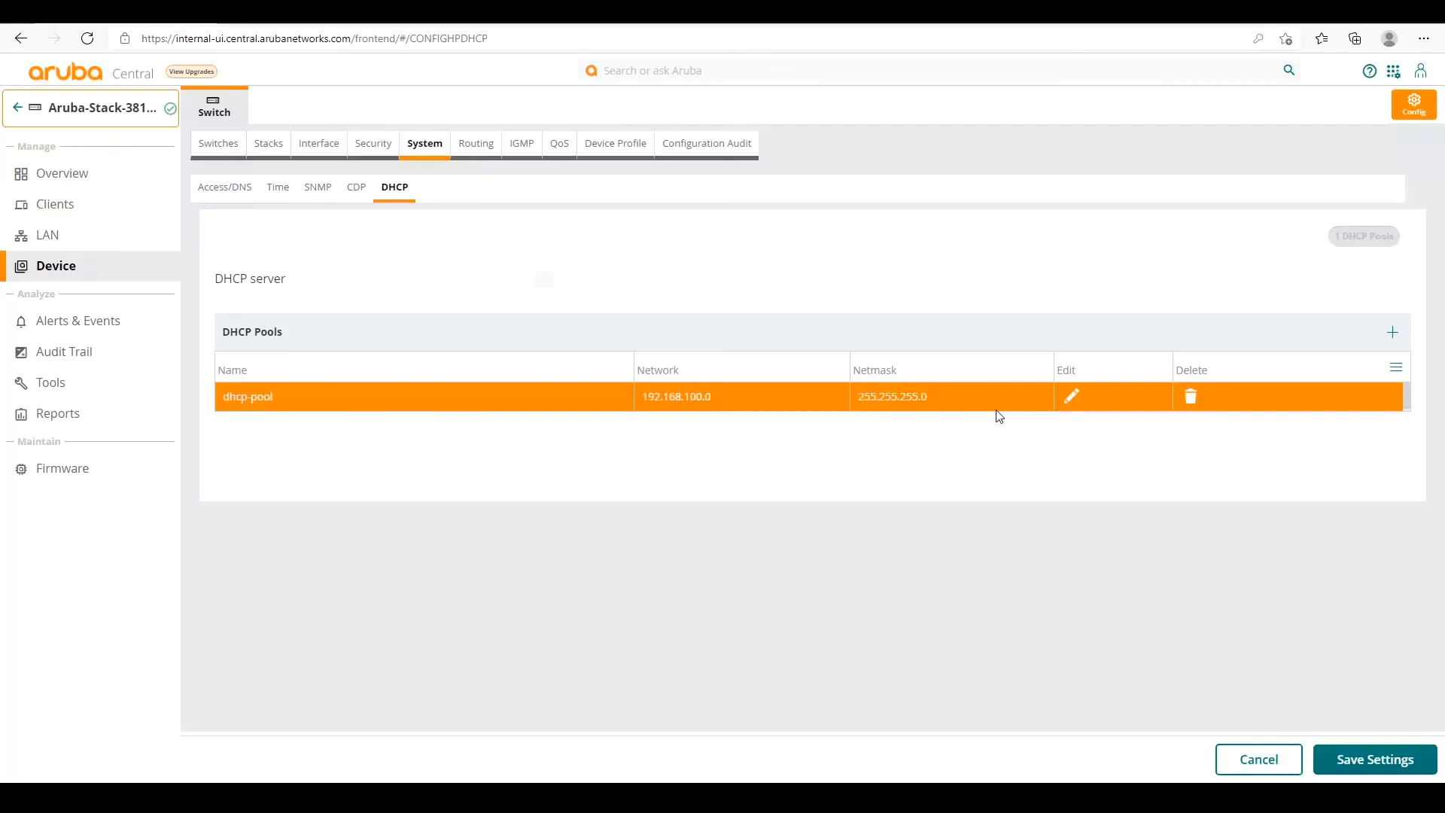
# Save the DHCP pool settings, and enable the DHCP server with its setting saved too.
pyautogui.click(1356, 745)
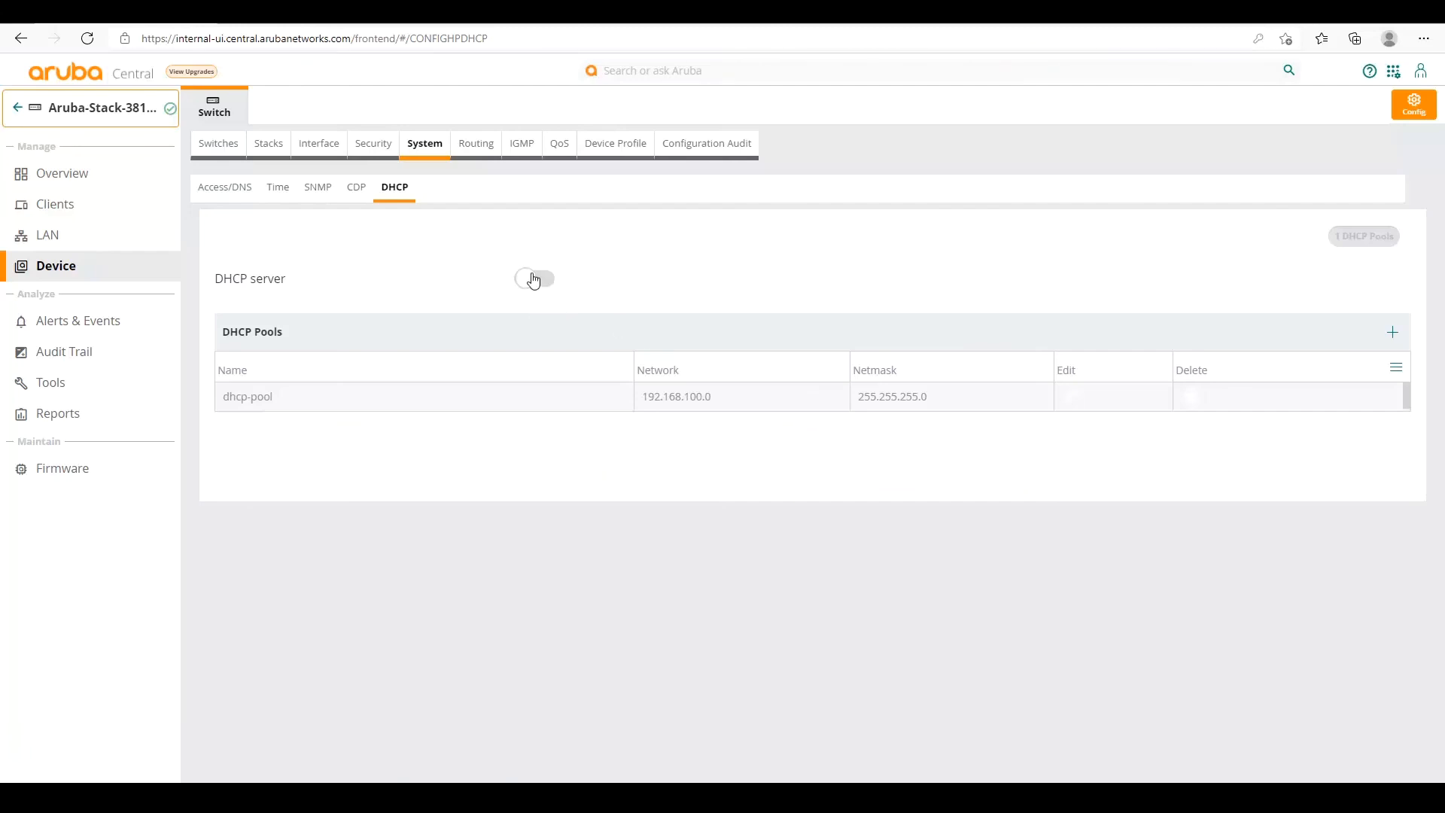
pyautogui.click(533, 279)
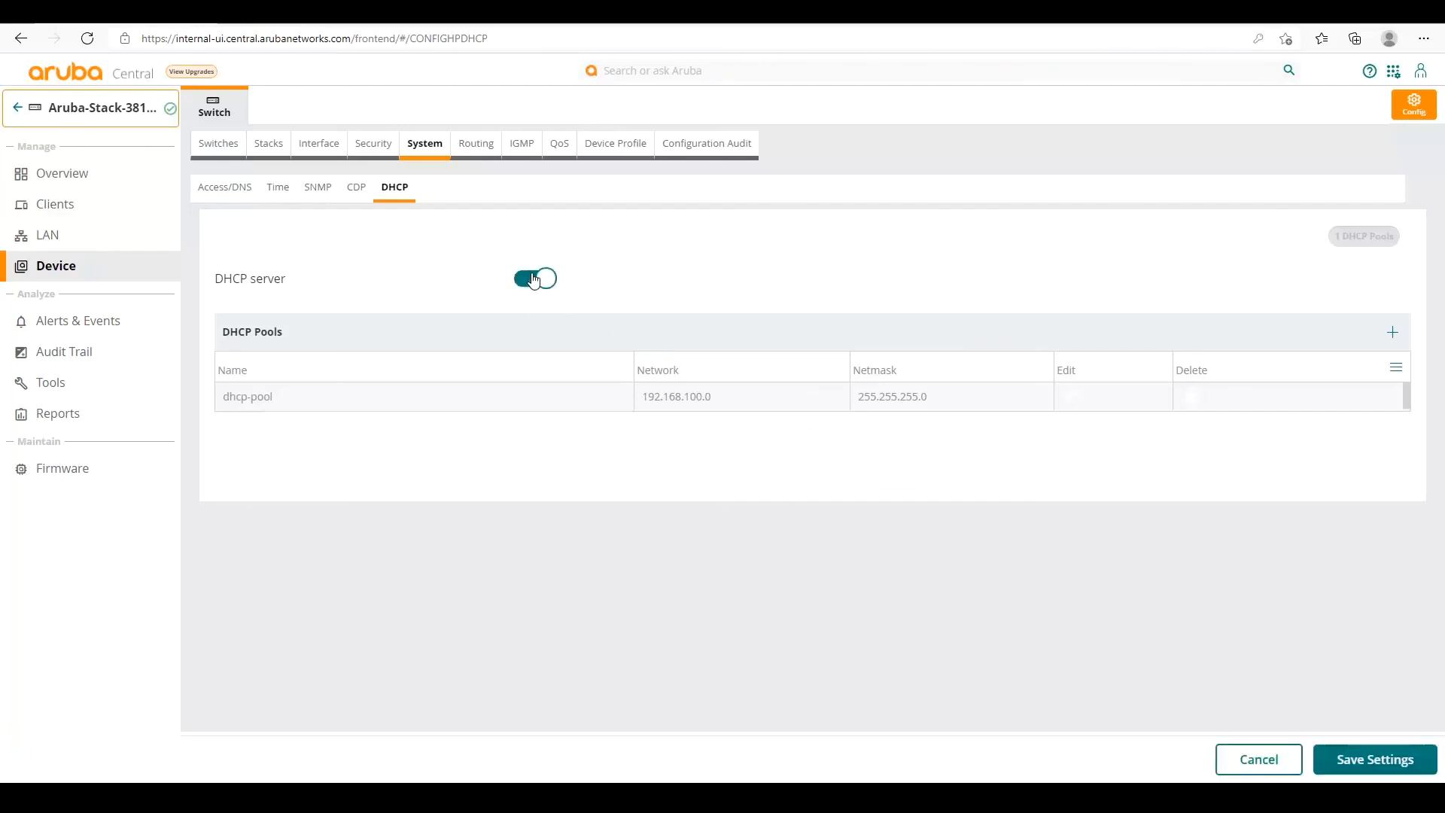
pyautogui.click(1391, 762)
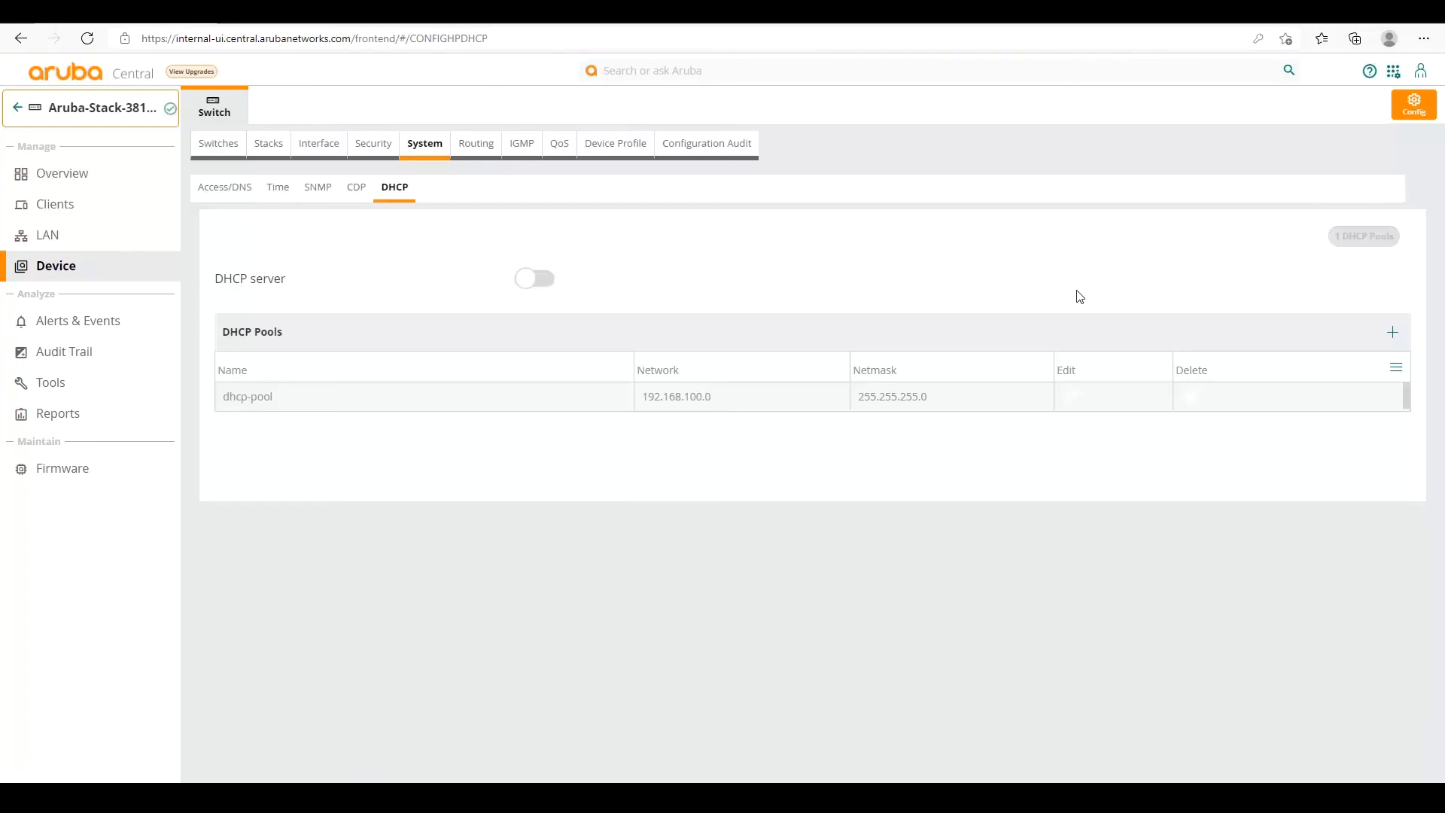
# Open the stack's configuration audit and inspect the out-of-sync details for SNMP and DHCP Pools.
pyautogui.click(720, 144)
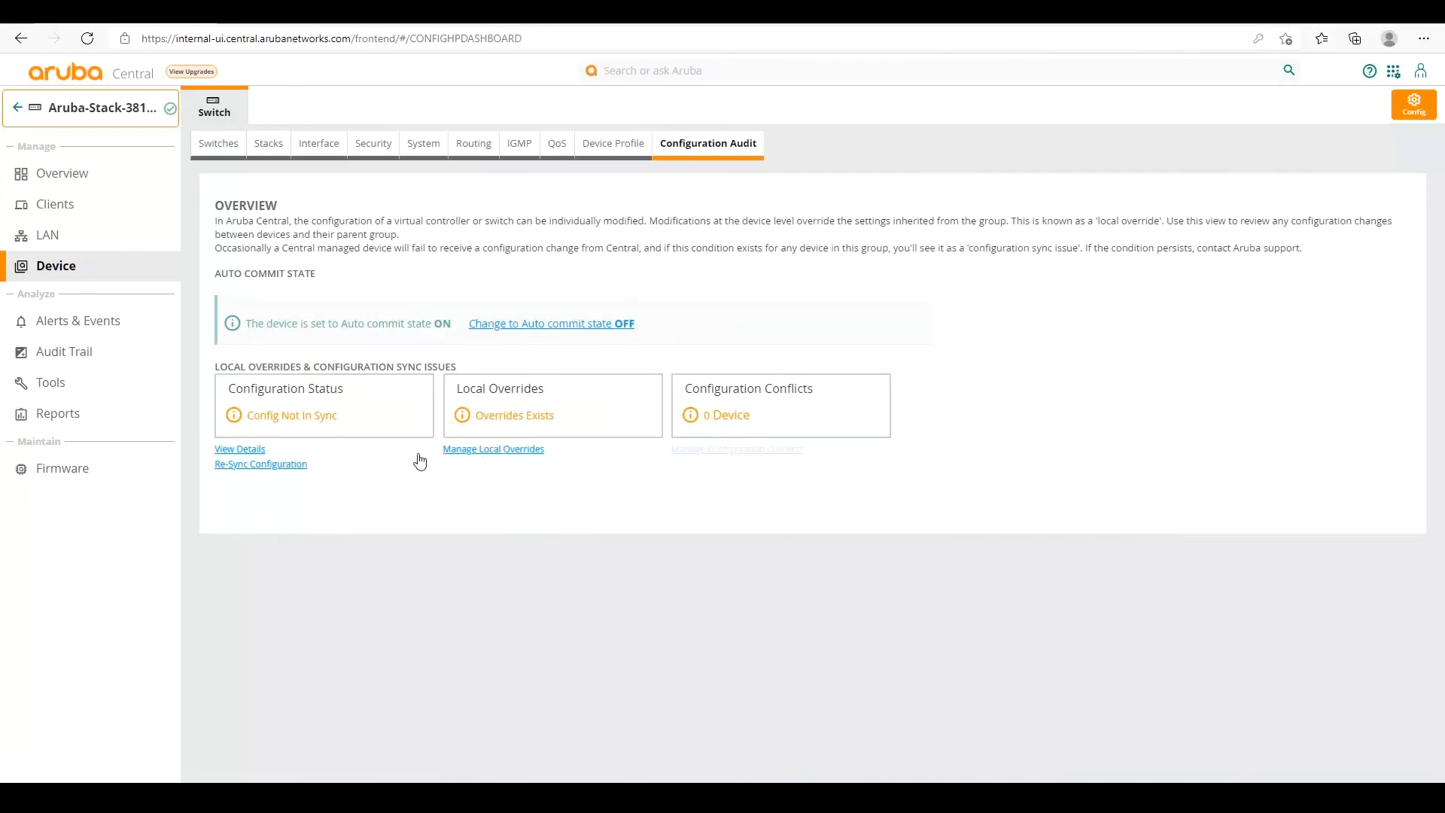
pyautogui.click(236, 452)
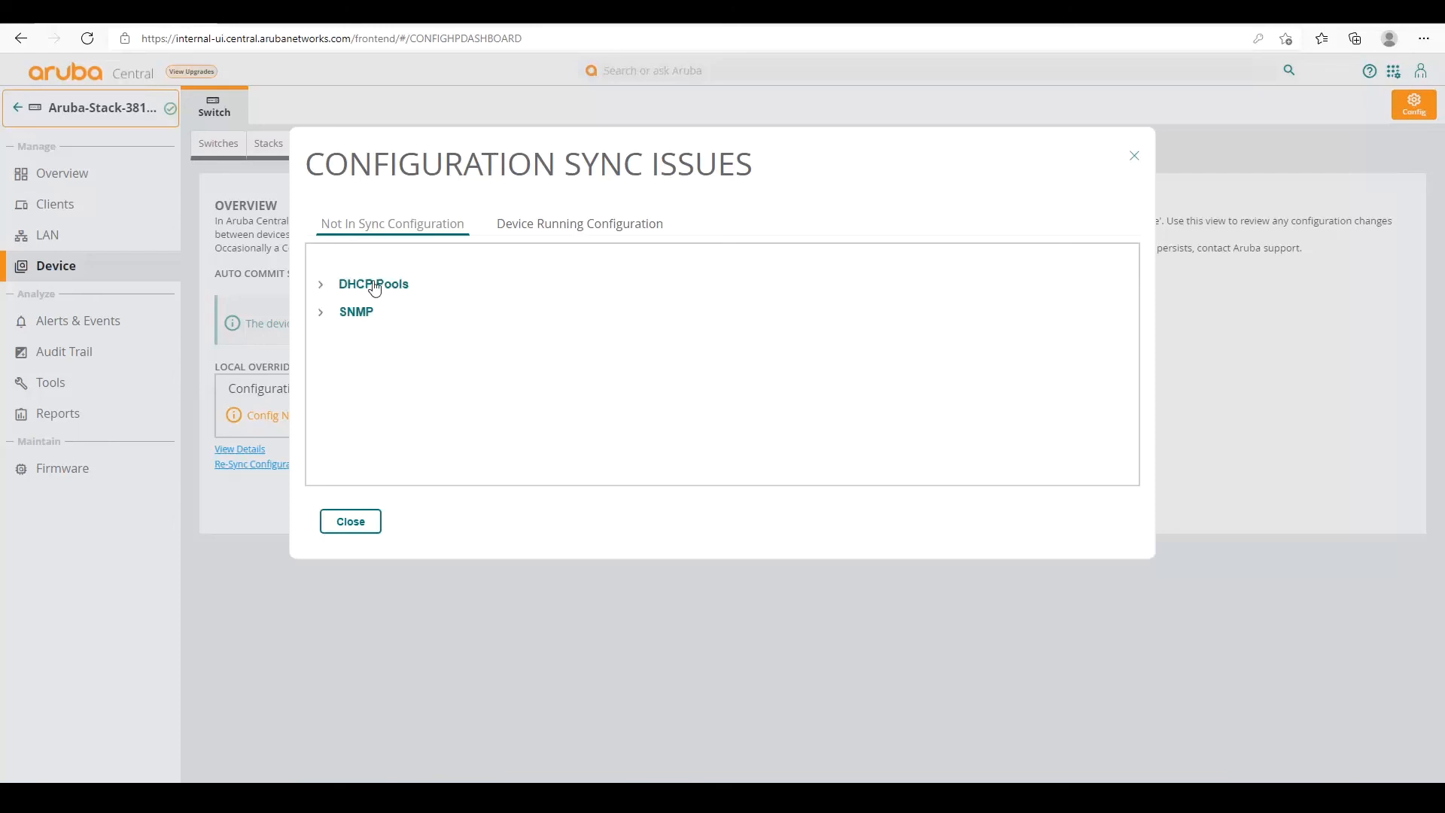
pyautogui.click(319, 315)
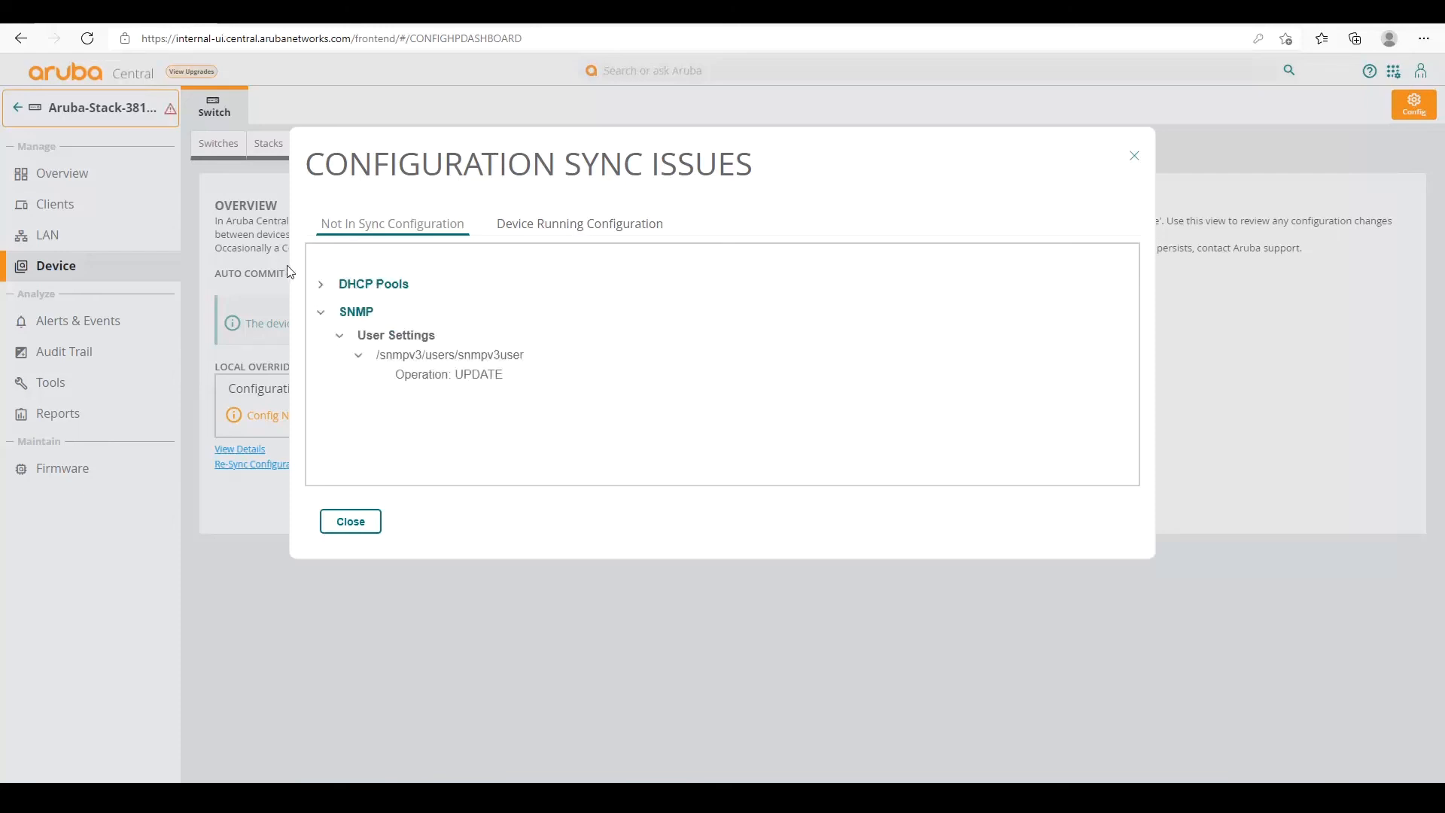
pyautogui.click(319, 290)
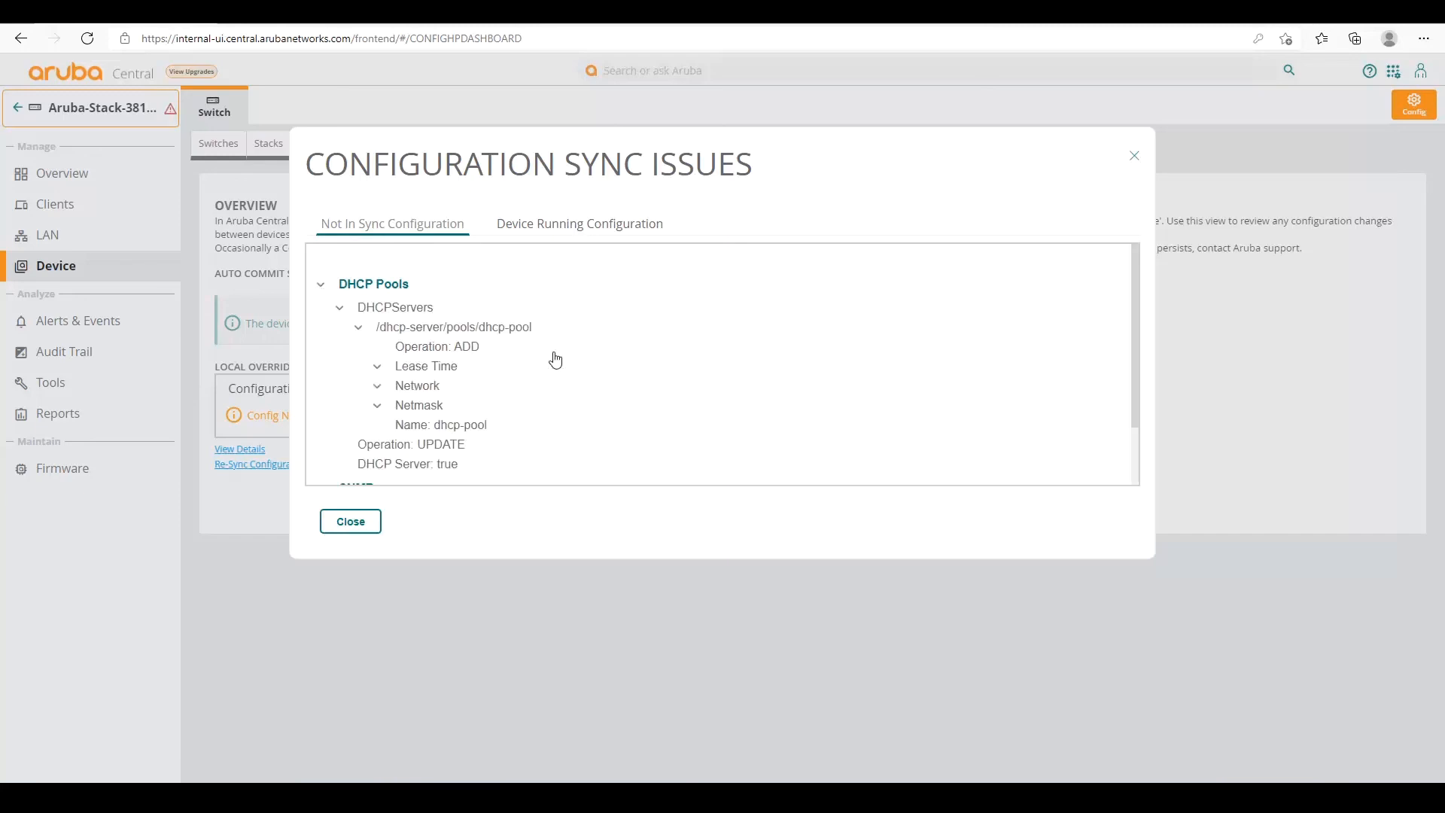
# Review the device running configuration from the stacking section through to the VLAN and DHCP entries.
pyautogui.click(567, 241)
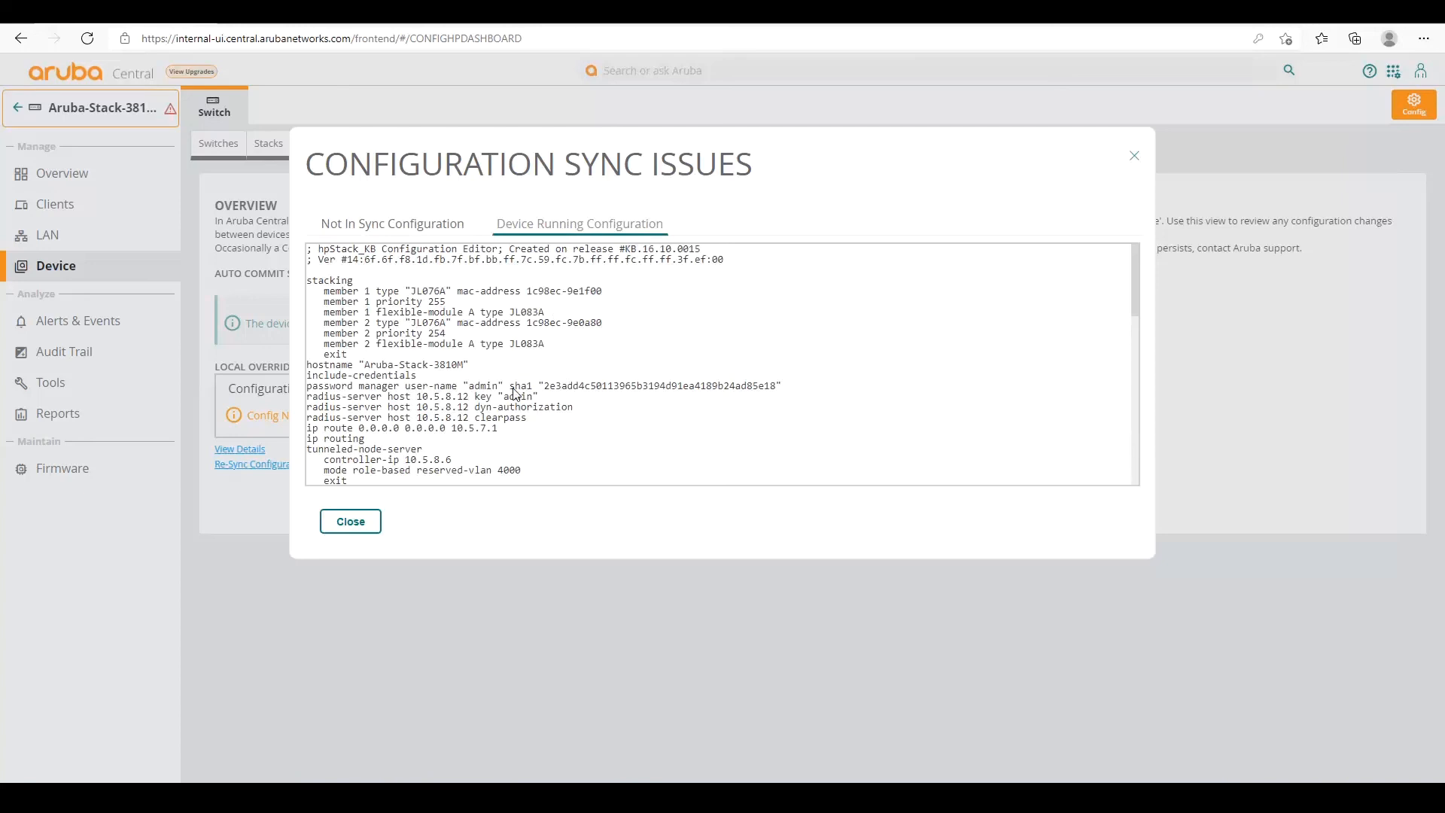
pyautogui.scroll(-2, 514, 393)
pyautogui.scroll(-4, 515, 393)
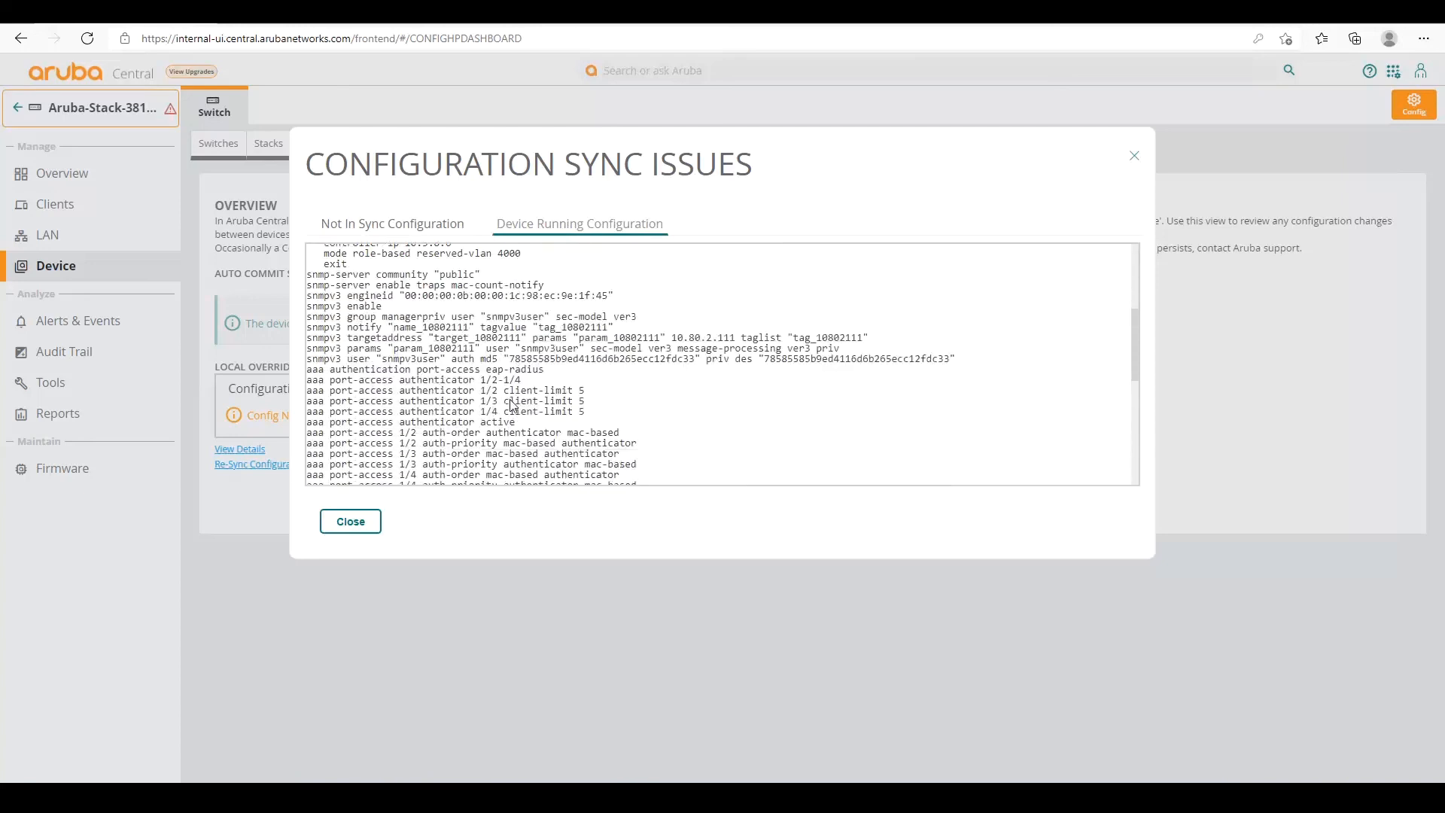
pyautogui.scroll(-2, 515, 406)
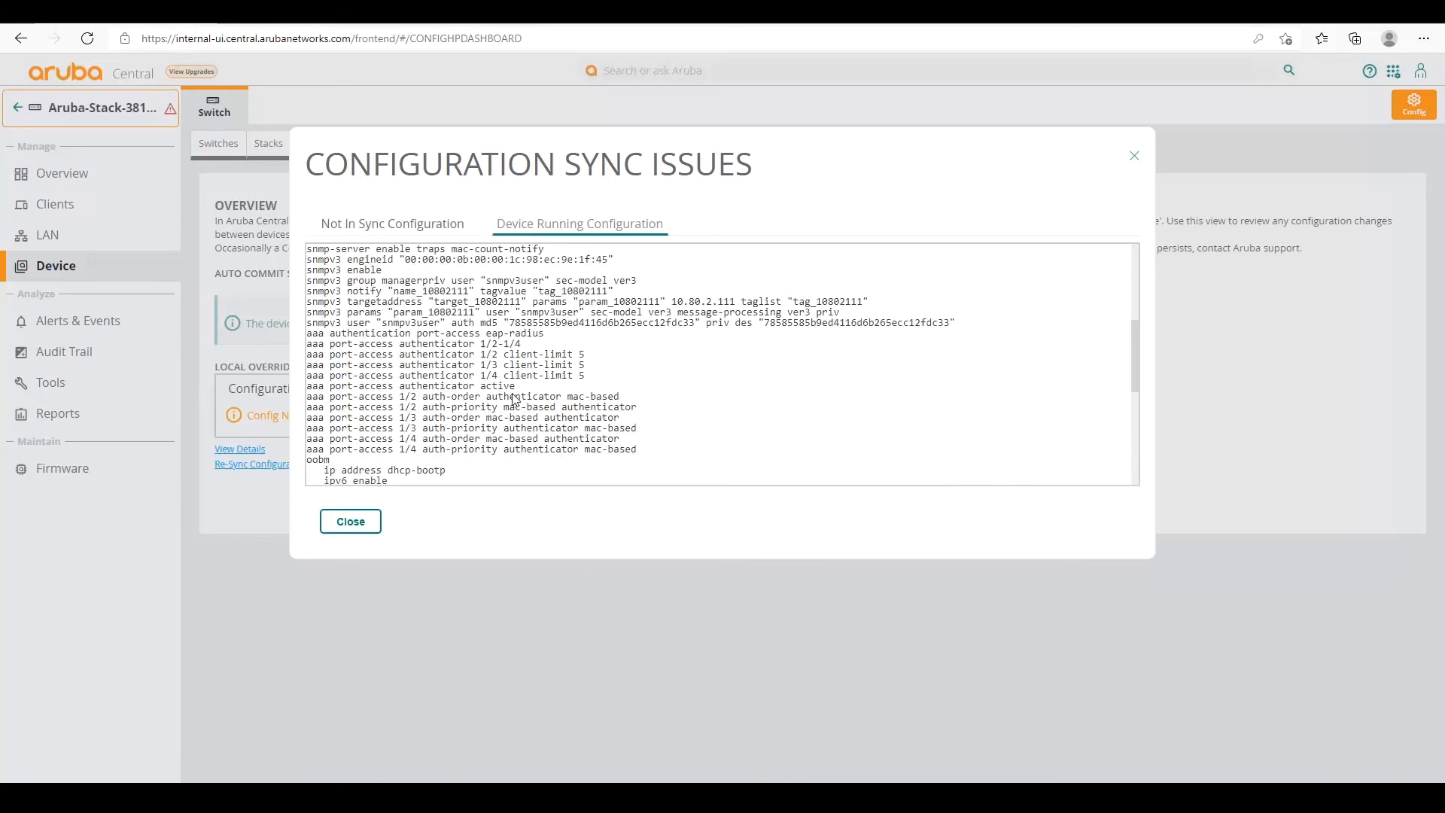
pyautogui.scroll(-6, 510, 373)
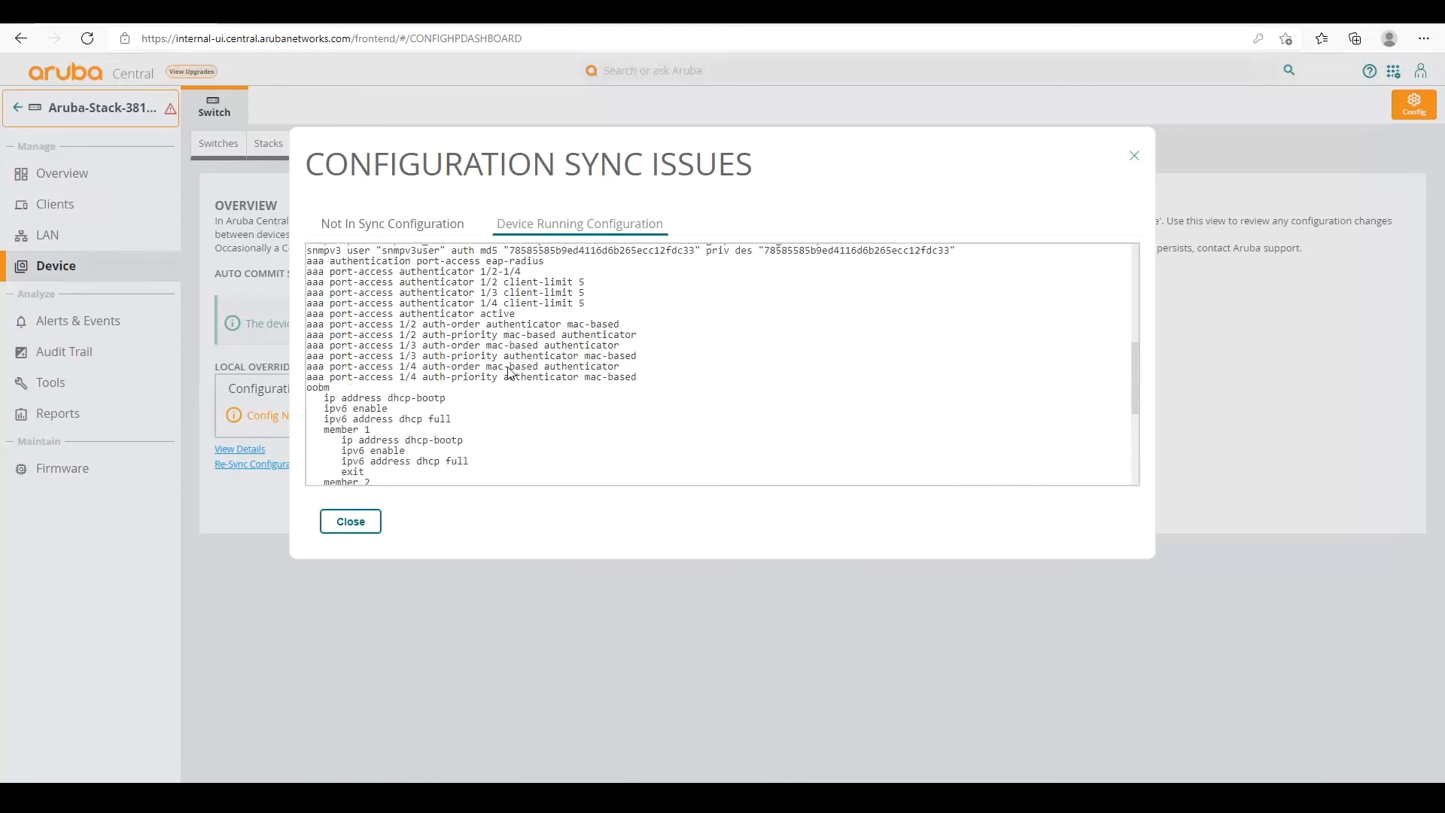
pyautogui.scroll(-2, 511, 373)
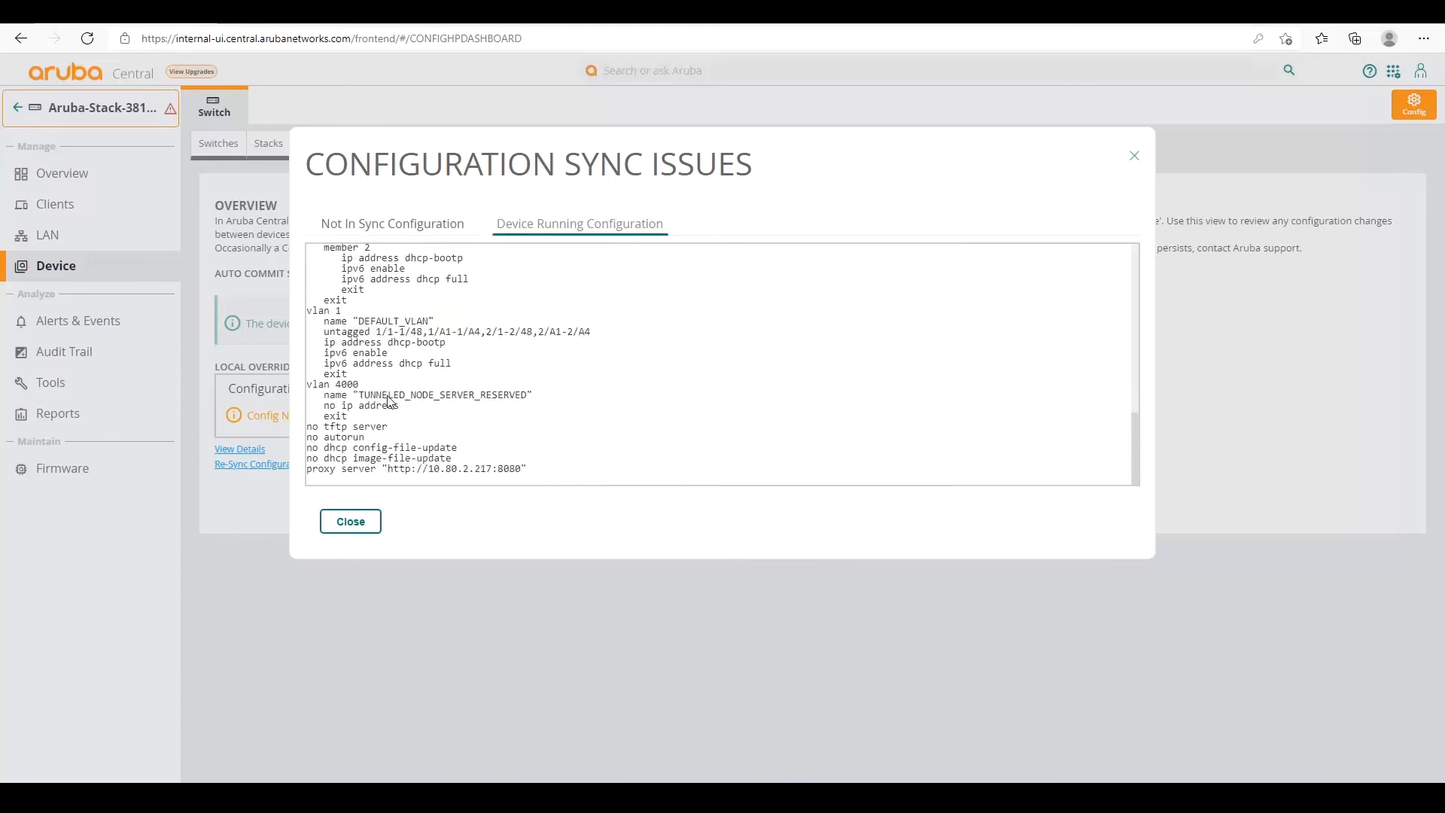
pyautogui.scroll(9, 633, 410)
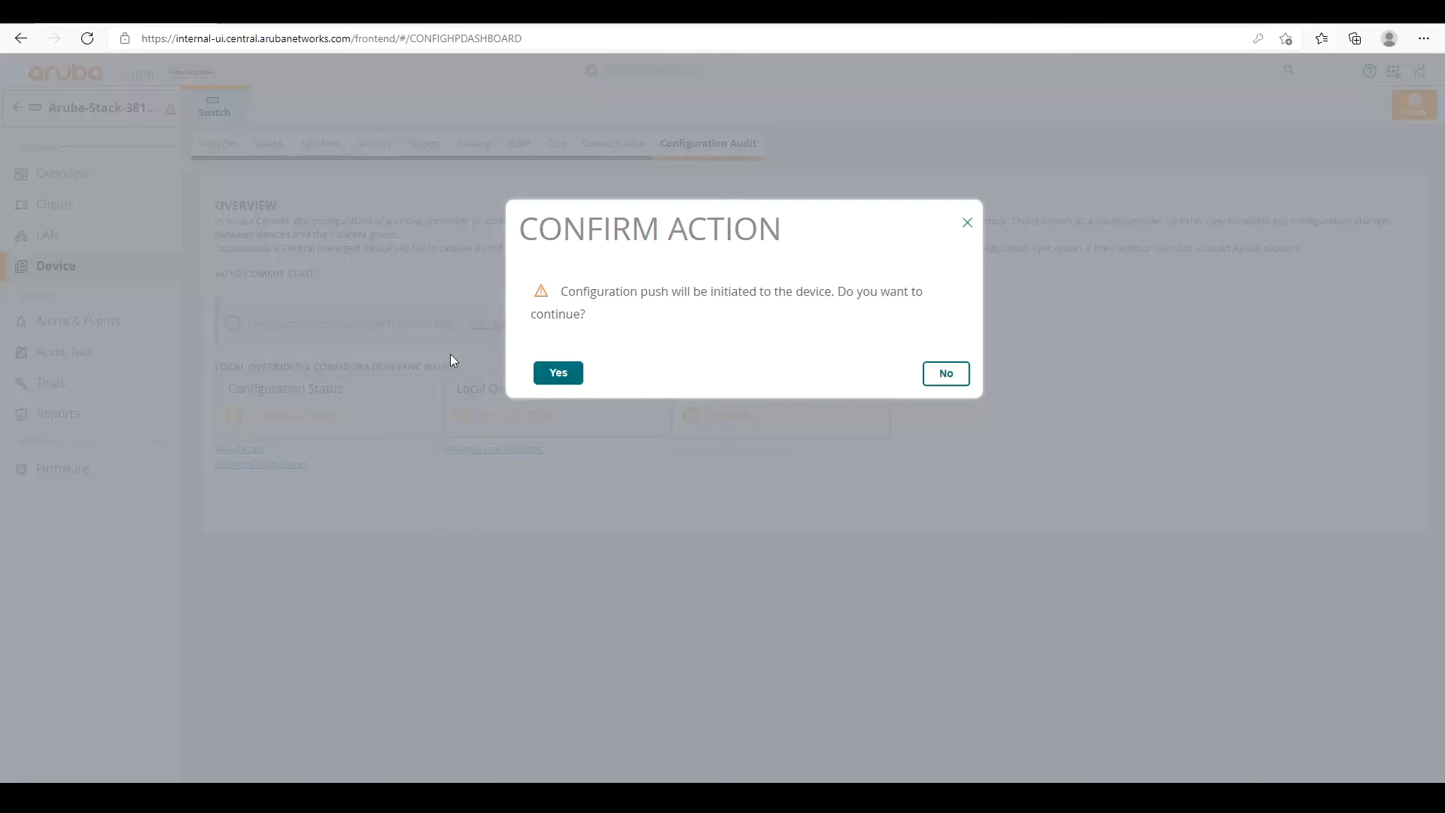
# Re-sync the configuration to the stack and check the device running configuration for the DHCP server and pool entries.
pyautogui.click(557, 372)
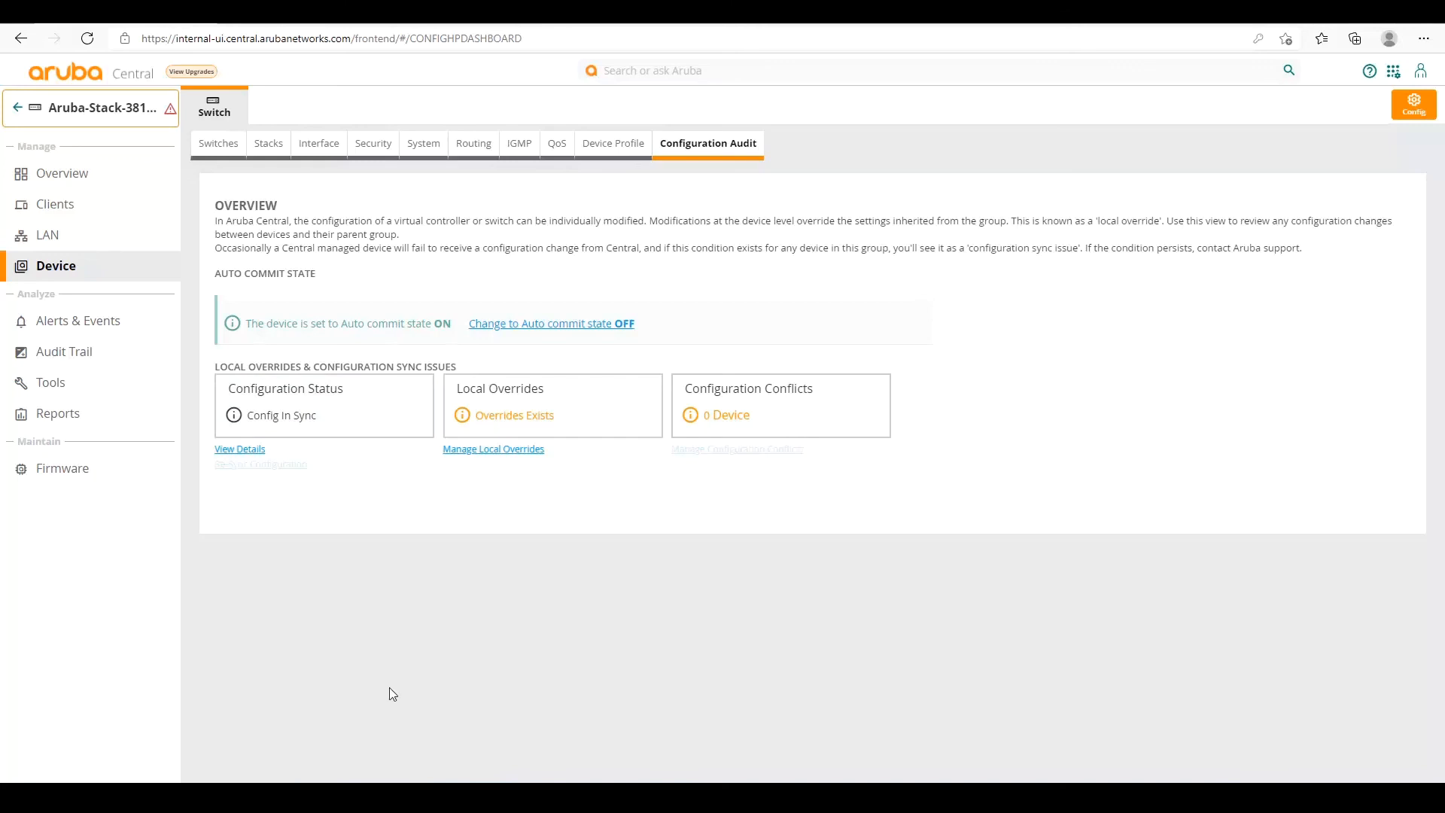
pyautogui.click(242, 450)
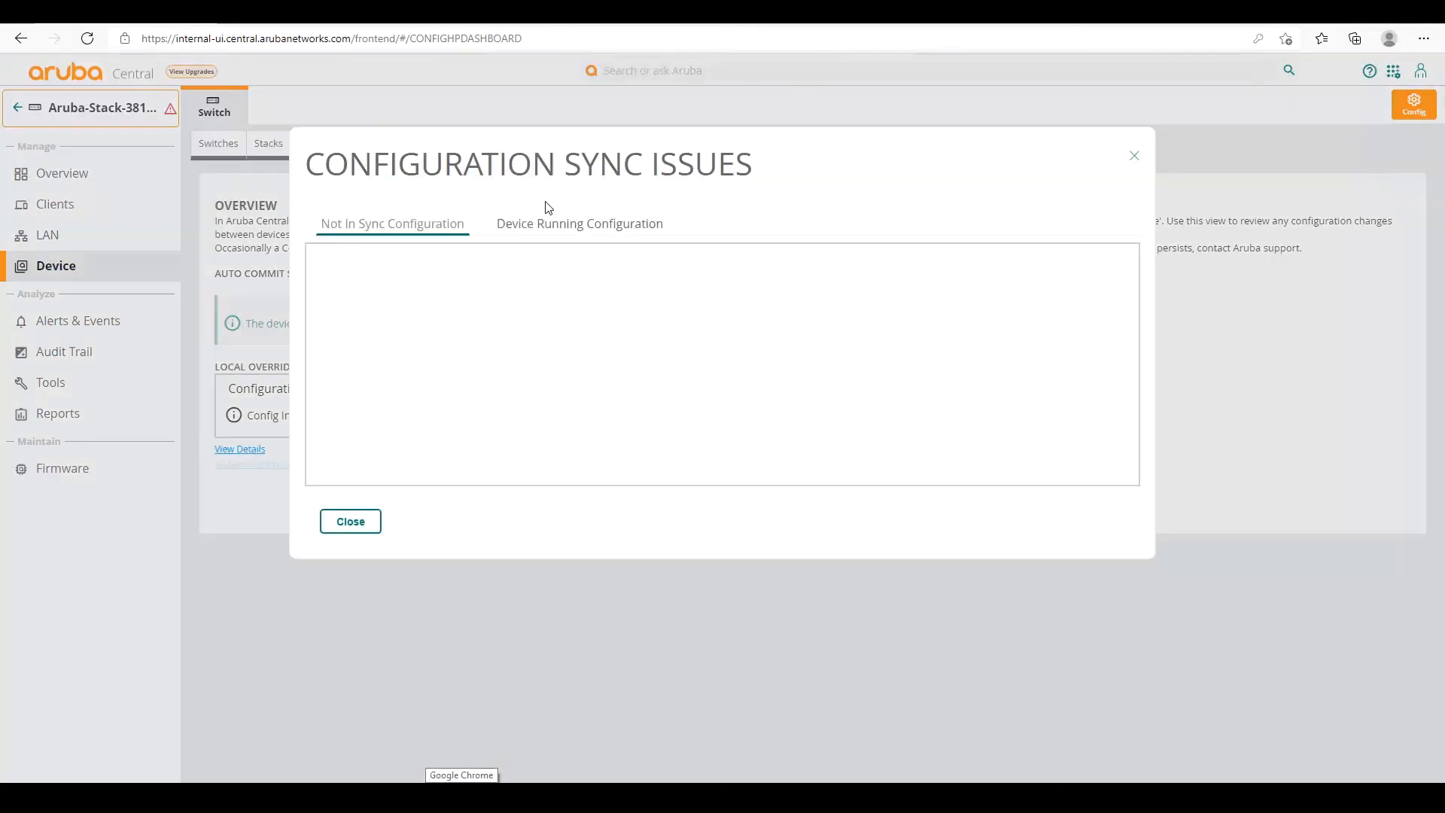
pyautogui.click(546, 228)
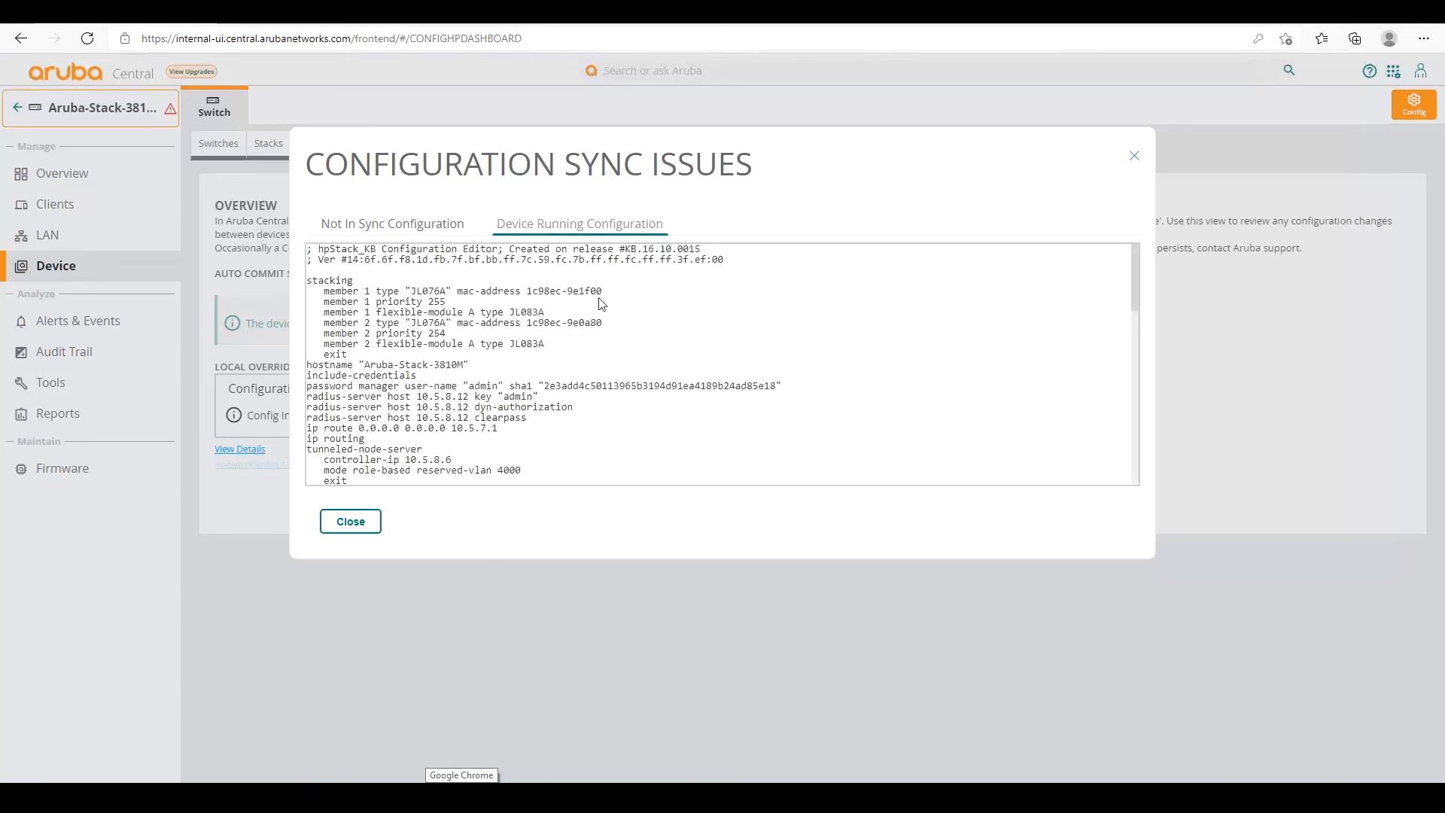
pyautogui.scroll(-2, 580, 328)
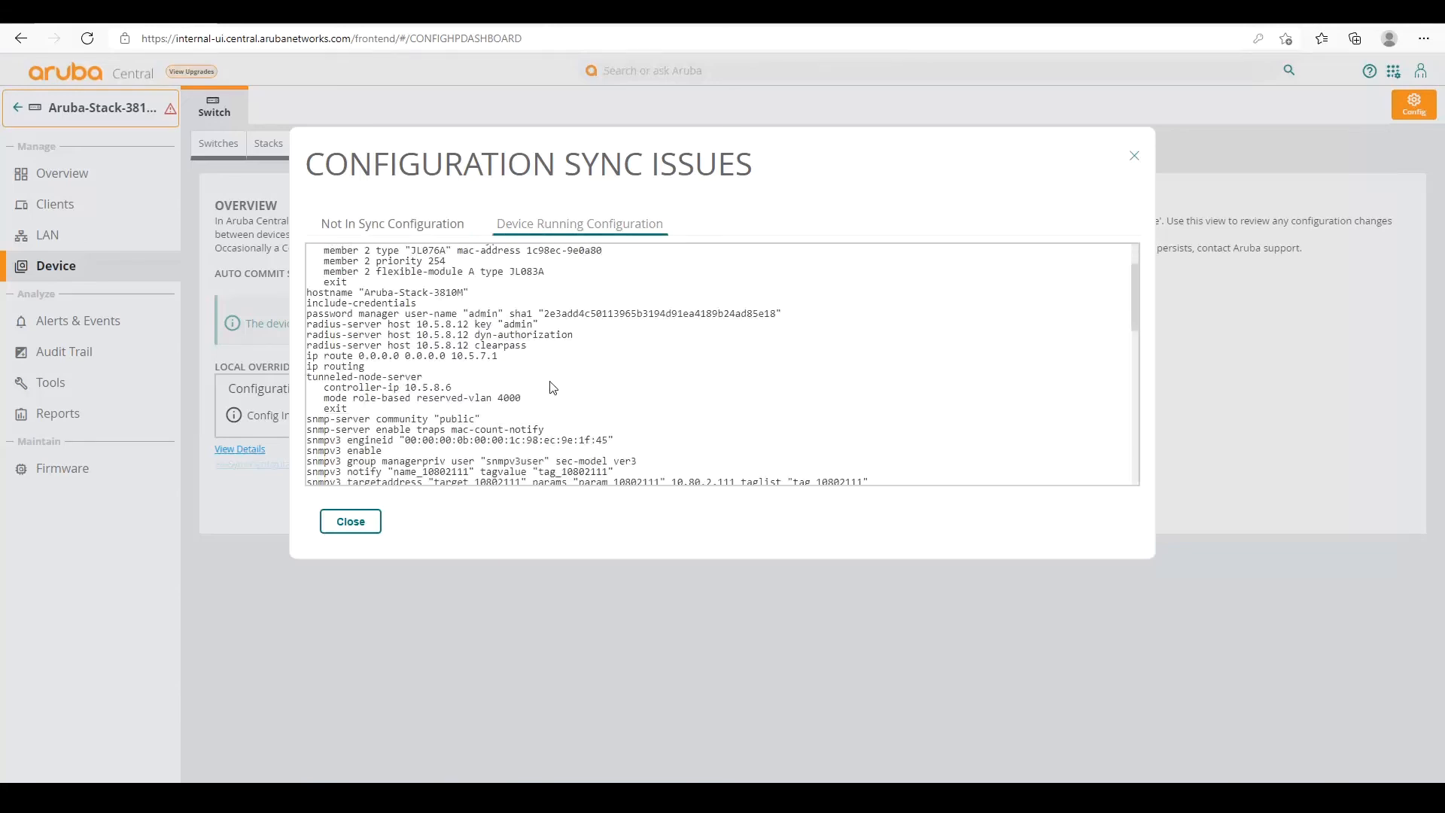
pyautogui.scroll(-6, 548, 423)
pyautogui.scroll(-12, 547, 423)
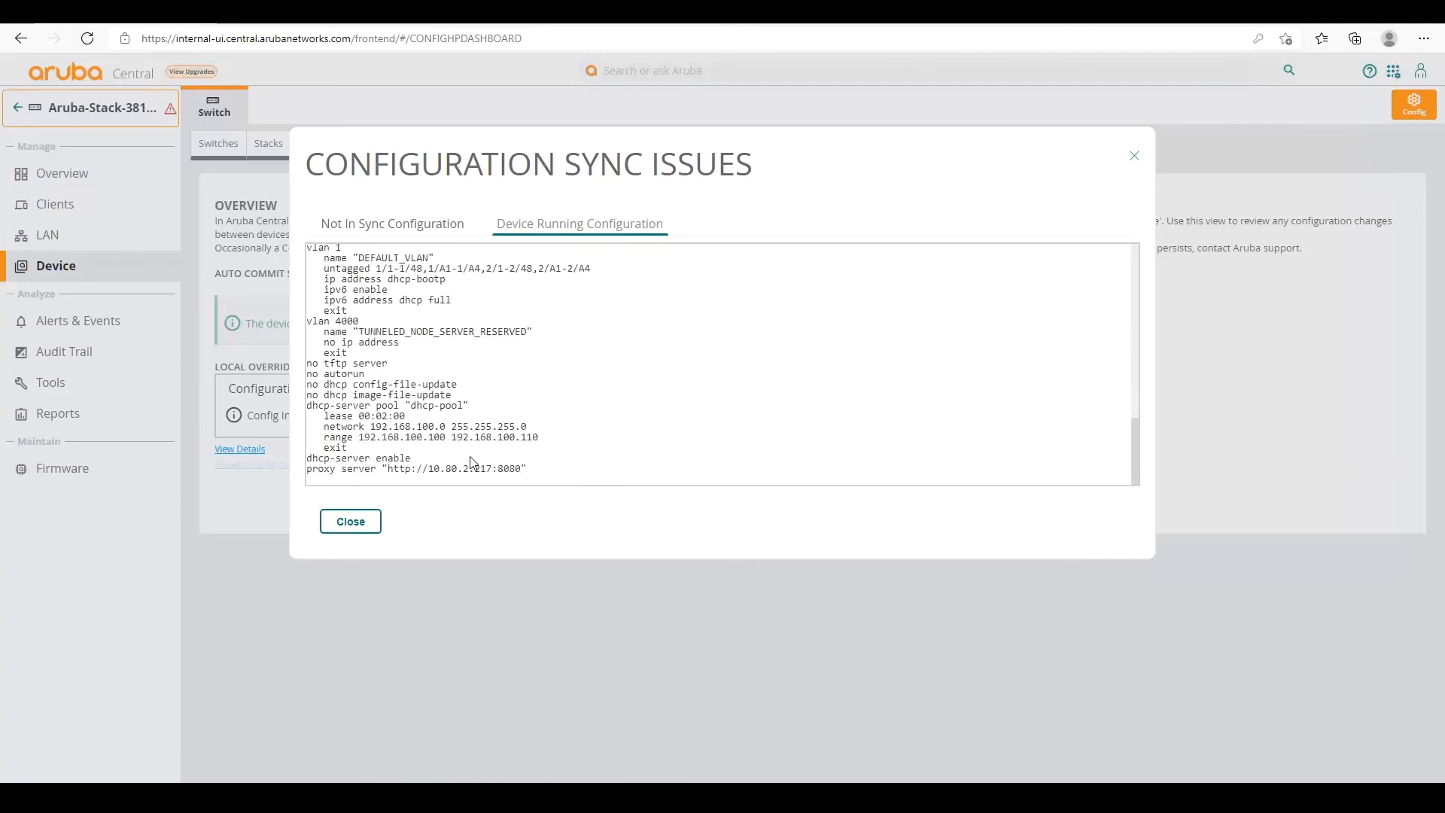